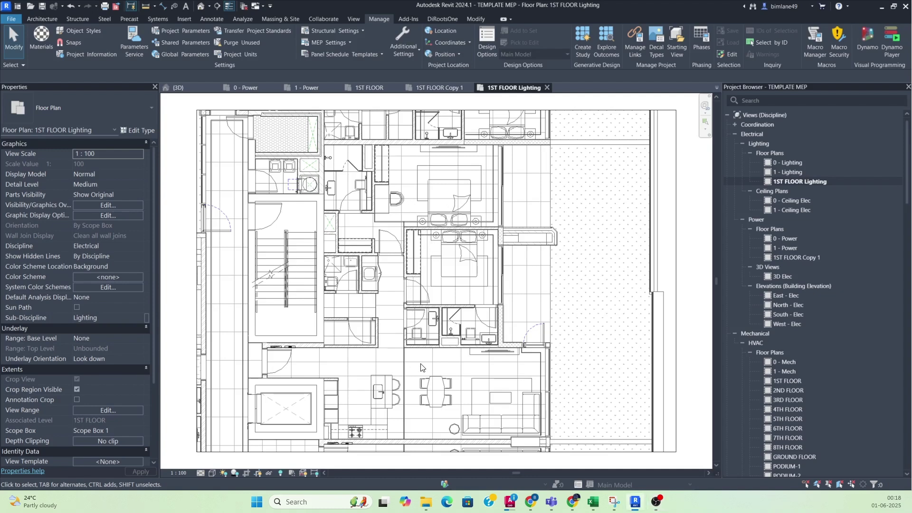
Step: Examine the 1ST FLOOR Lighting plan around the apartment entrance, staircase, bathrooms and living area
middle_drag(386, 373, 402, 364)
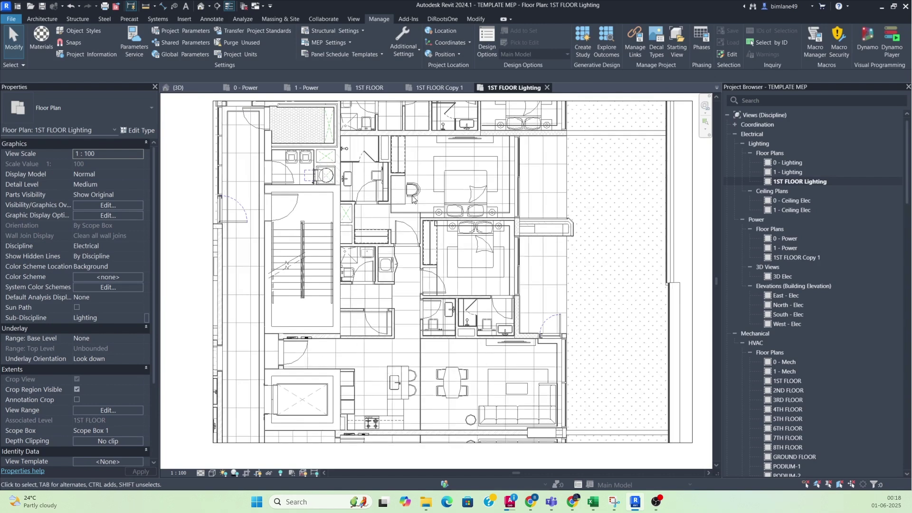
scroll(318, 369, up, 6)
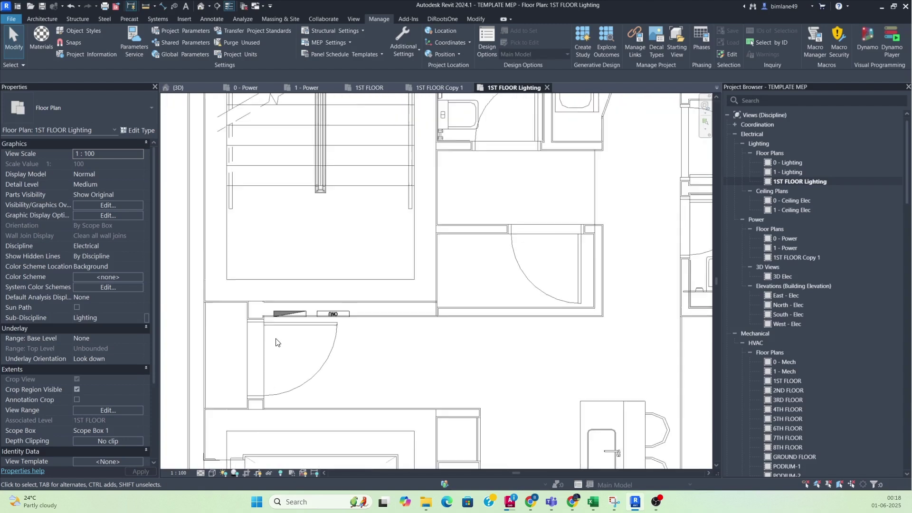
scroll(320, 321, down, 5)
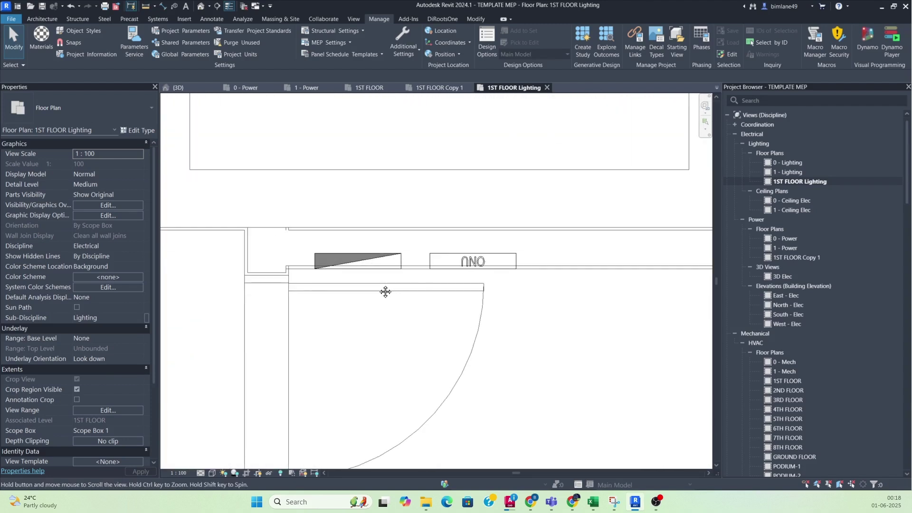
scroll(367, 311, down, 3)
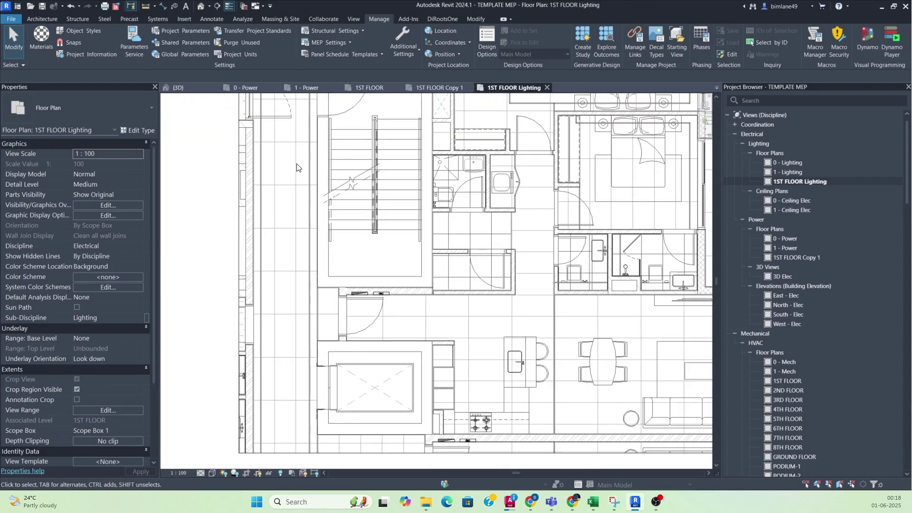
scroll(307, 327, down, 2)
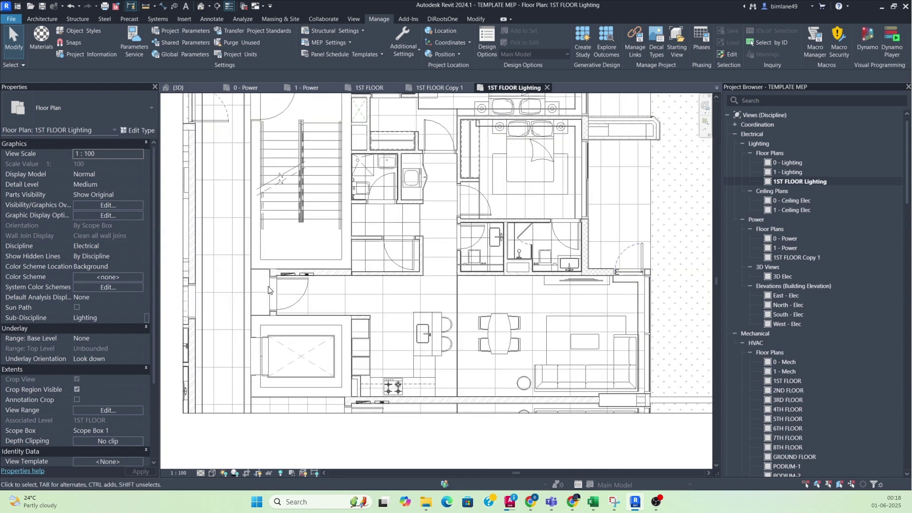
middle_drag(468, 312, 466, 341)
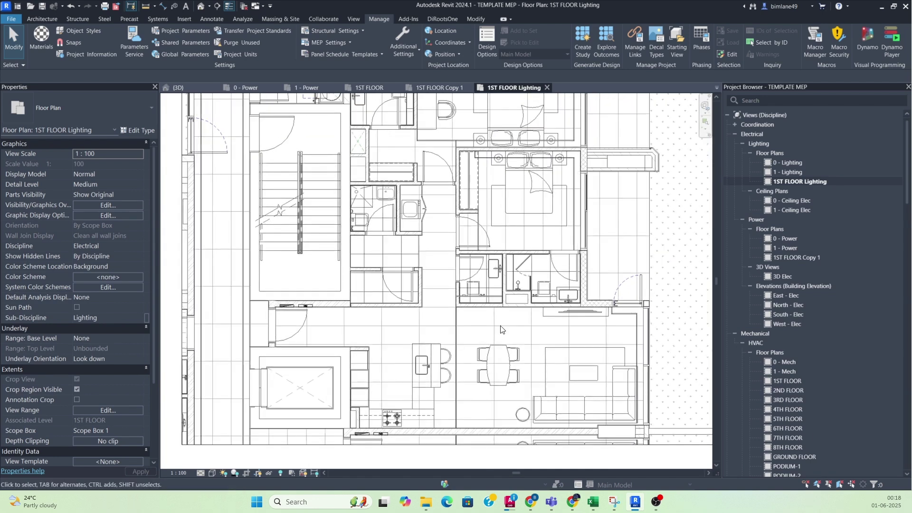
middle_drag(511, 313, 511, 366)
ctrl+scroll(527, 251, up, 3)
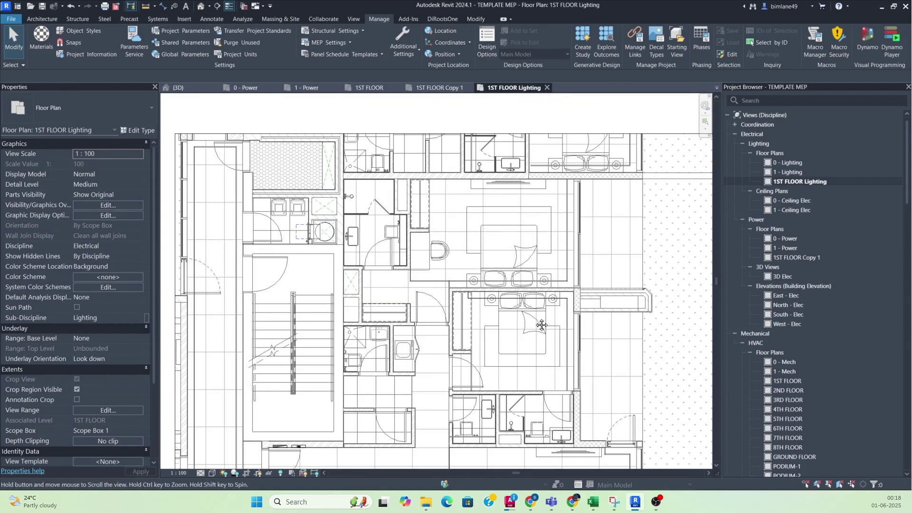
ctrl+scroll(535, 322, down, 3)
scroll(380, 300, up, 3)
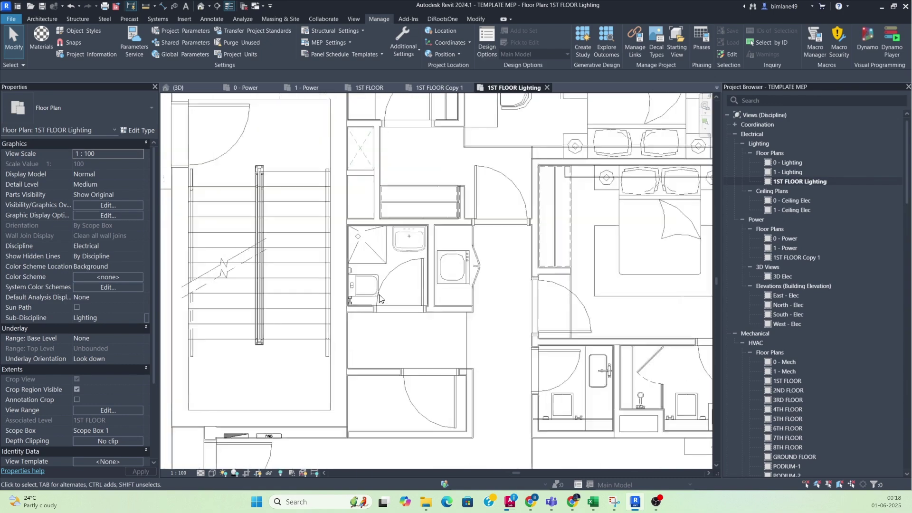
scroll(466, 288, down, 2)
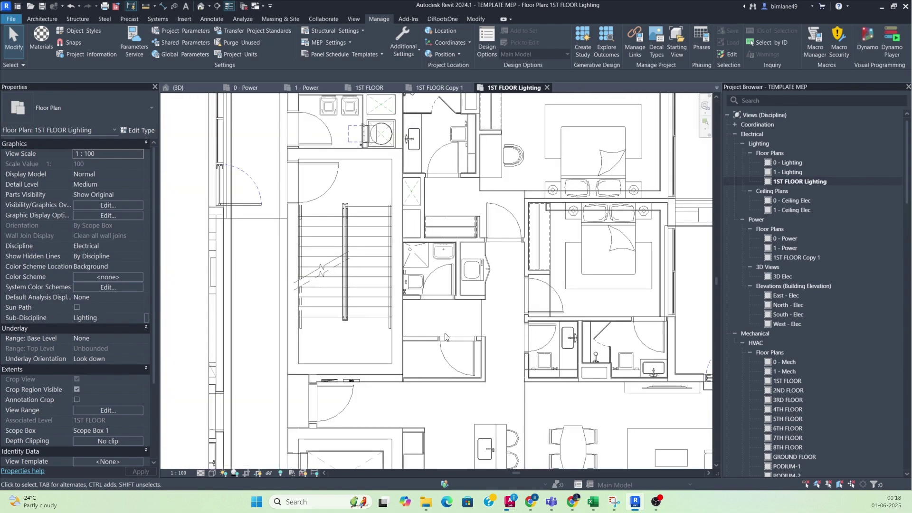
scroll(442, 293, down, 1)
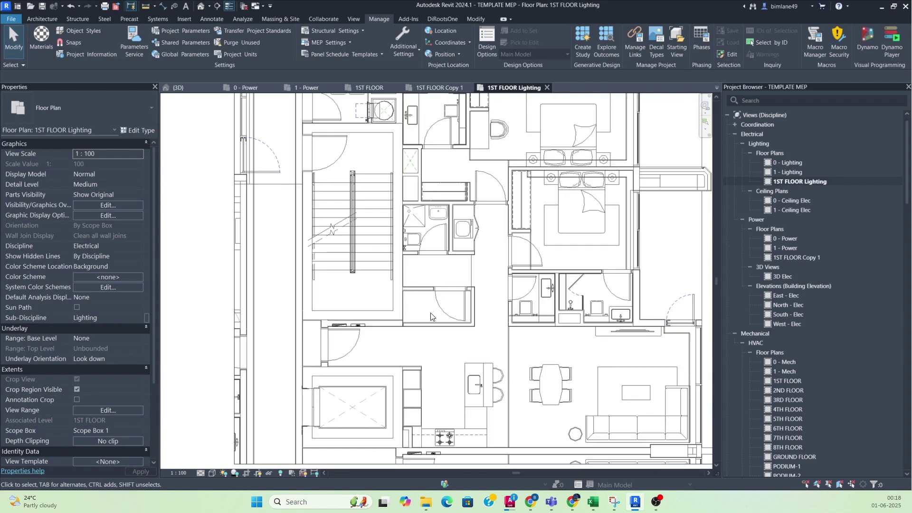
scroll(376, 346, up, 2)
scroll(362, 346, up, 2)
scroll(401, 347, down, 1)
middle_drag(400, 348, 350, 308)
scroll(367, 315, down, 1)
scroll(365, 314, down, 1)
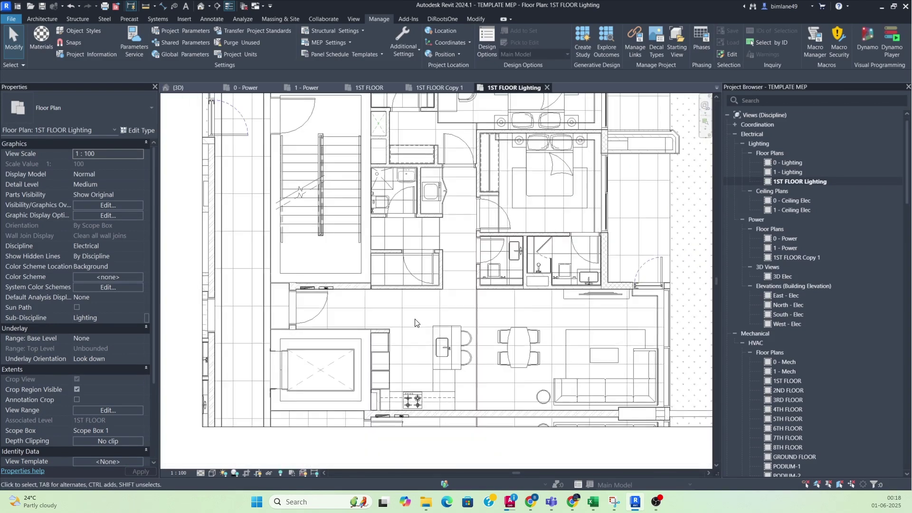
middle_drag(421, 326, 416, 364)
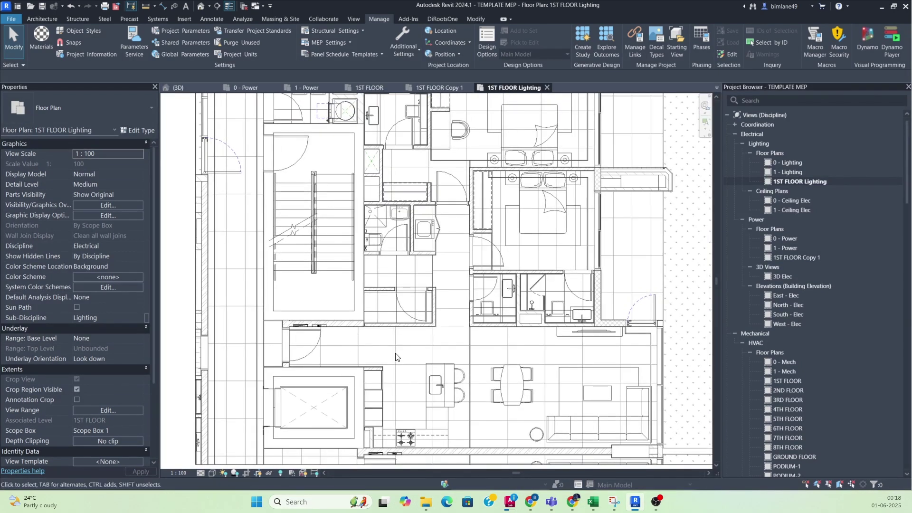
Step: Place an ELE-DBD-3 PHASE_Distribution Board_Surface Mounted - 450 of type DB at the wall corner beside the entrance door
scroll(399, 363, up, 5)
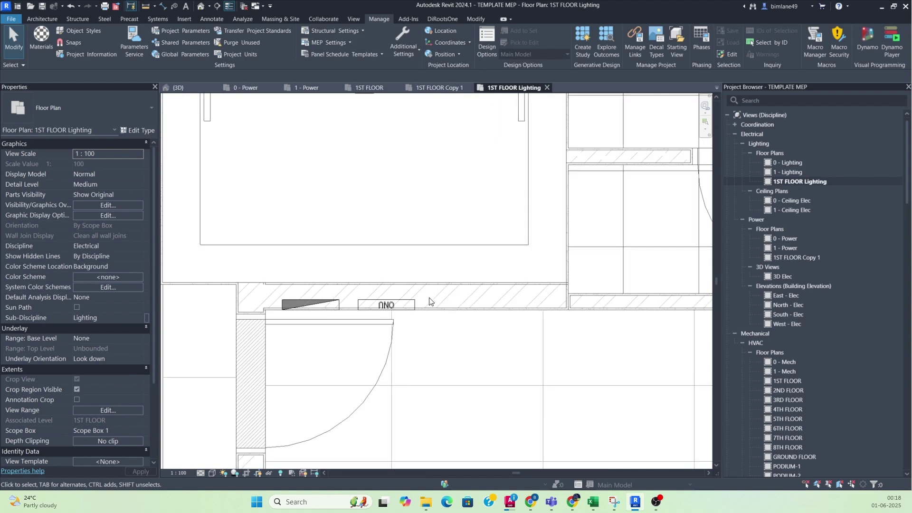
click(164, 19)
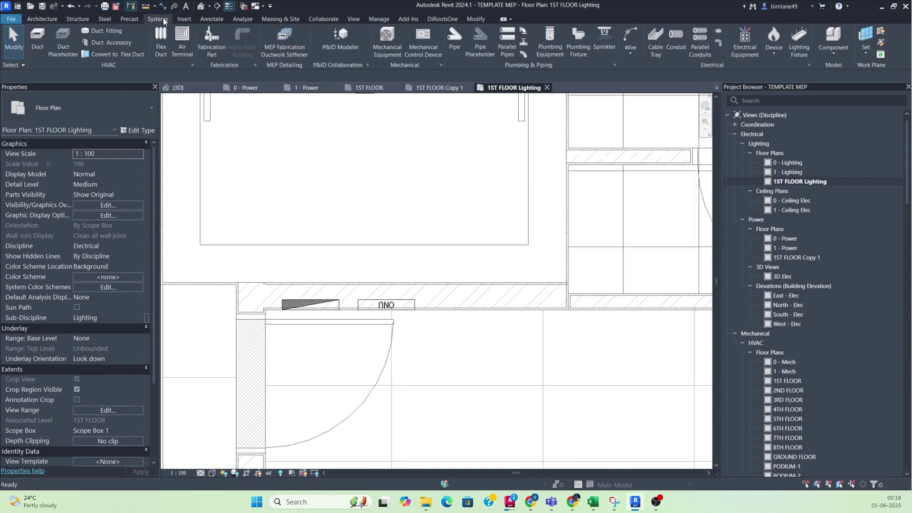
click(751, 45)
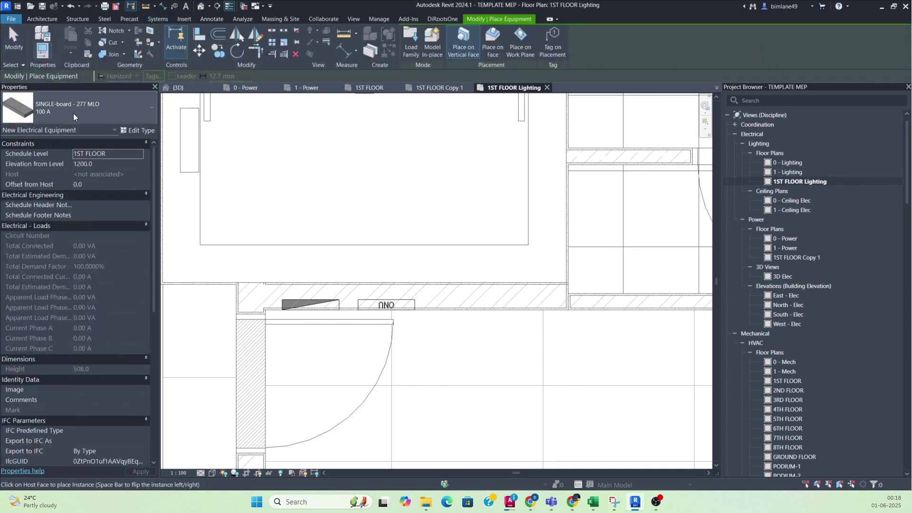
click(74, 113)
scroll(76, 245, up, 5)
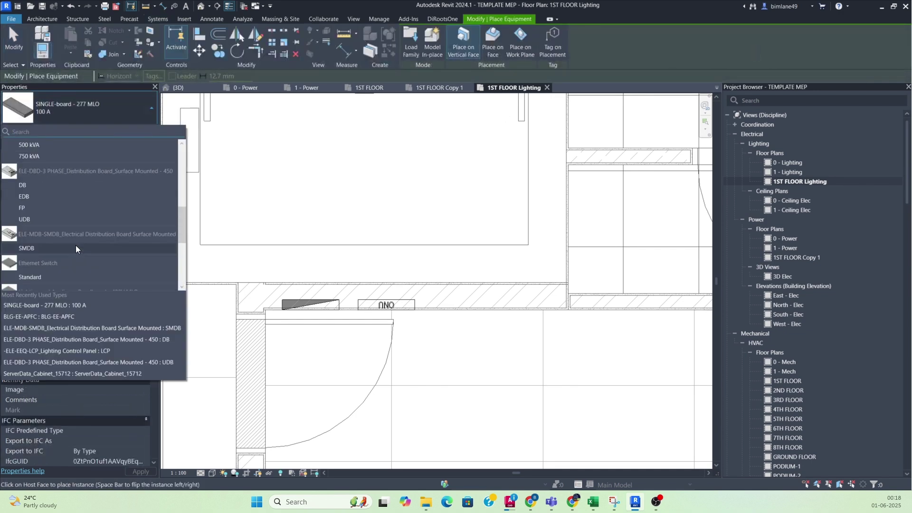
click(34, 186)
scroll(308, 309, up, 2)
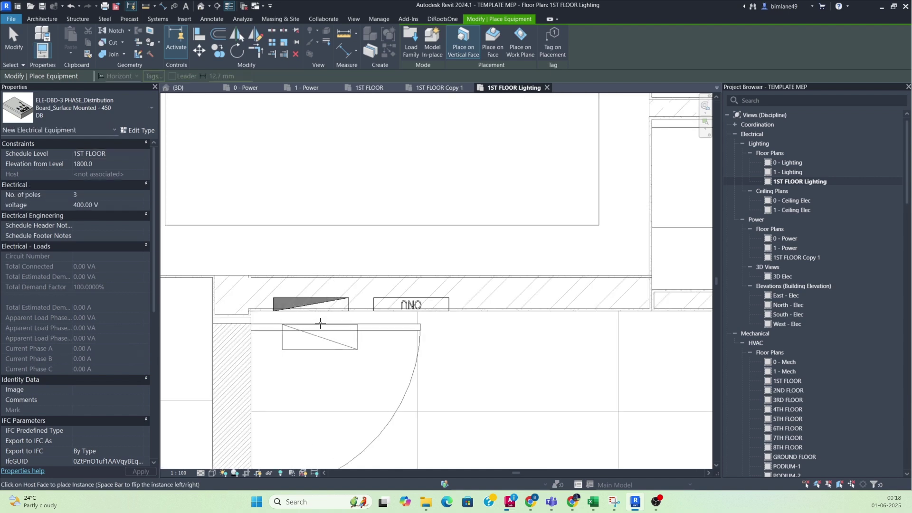
scroll(322, 315, up, 1)
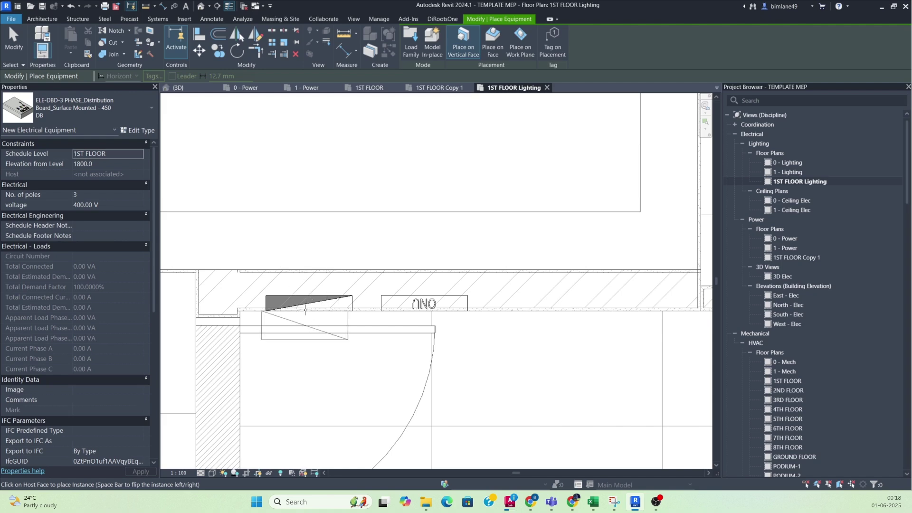
click(264, 319)
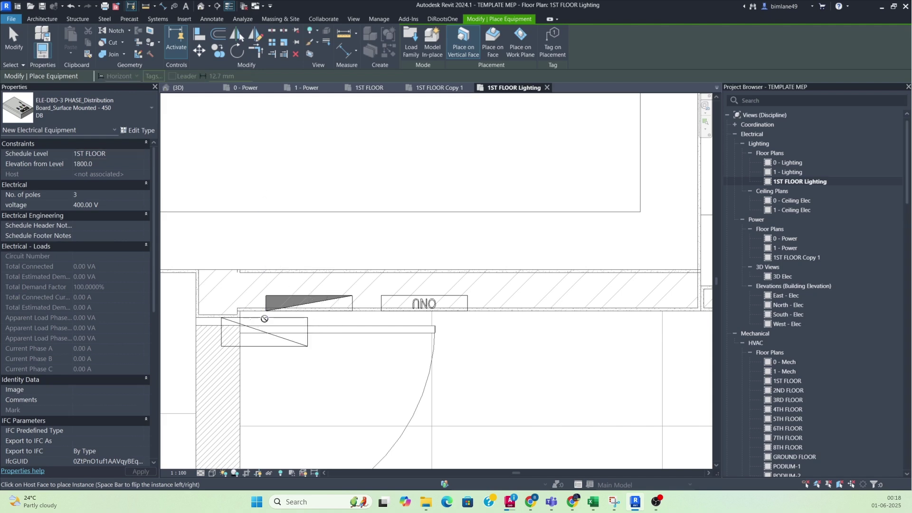
Step: Shift the placed distribution board along the wall toward the shaded board symbol beside the entrance door
key(Escape)
key(Escape)
click(266, 321)
key(Right)
key(Right)
key(Right)
key(Right)
key(Right)
key(Right)
key(Right)
key(Right)
key(Right)
key(Right)
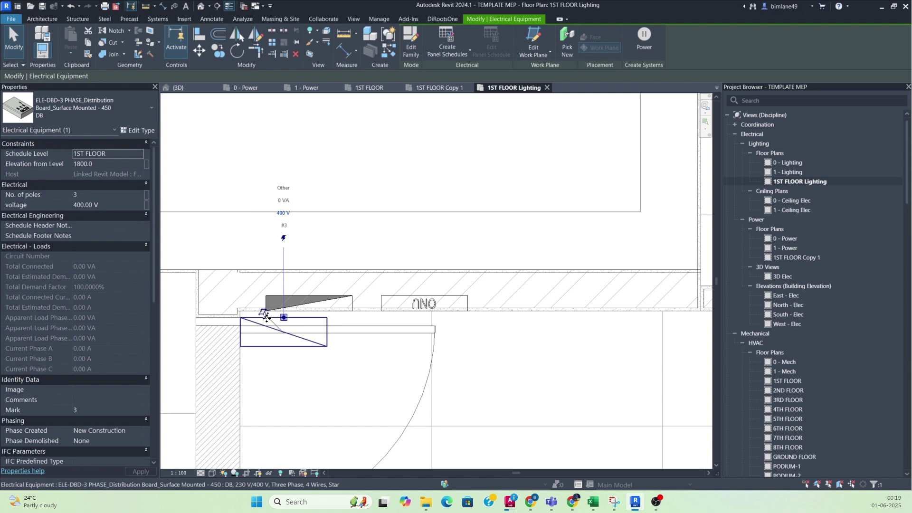
drag(267, 319, 276, 318)
scroll(308, 327, up, 2)
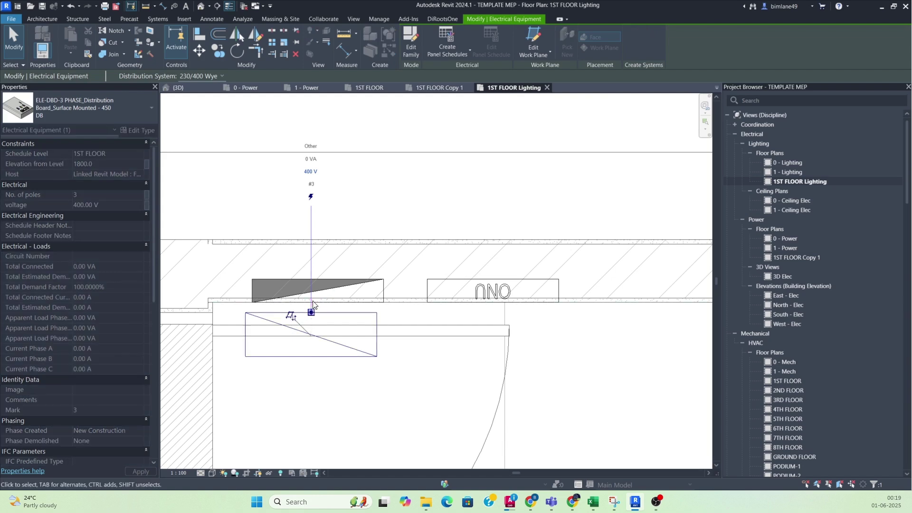
key(Escape)
Step: Place a similar DB board directly on the wall face near the ONU symbol and delete the first board
scroll(361, 332, down, 2)
scroll(361, 342, down, 1)
click(350, 350)
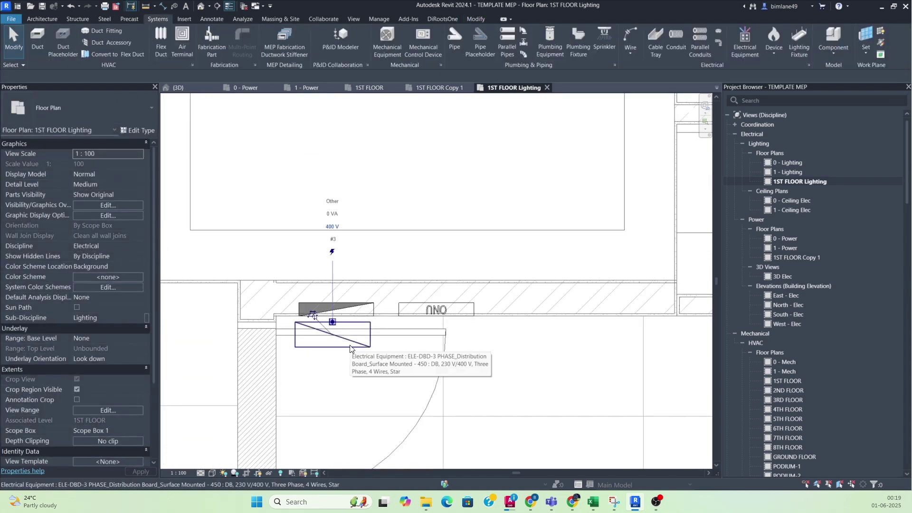
key(c)
key(s)
click(360, 315)
key(Escape)
key(Escape)
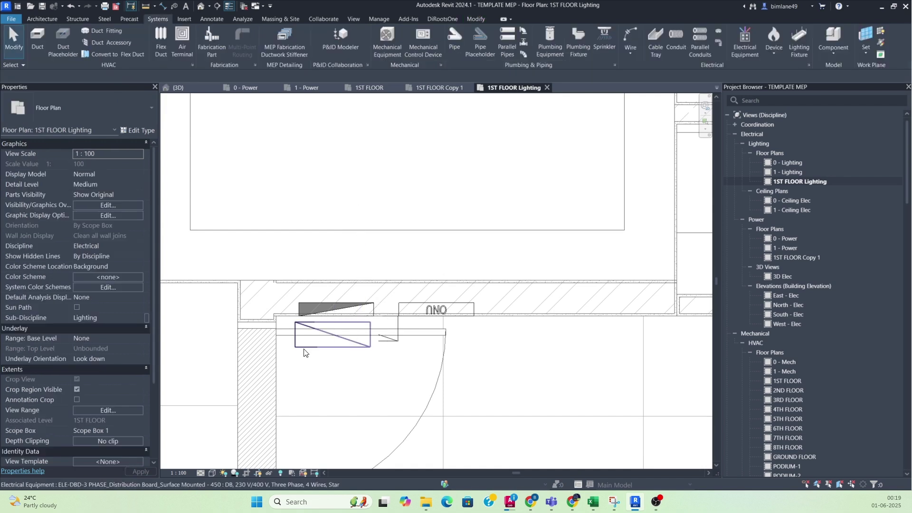
key(Delete)
Step: Nudge the new distribution board along the wall until it lines up with the shaded board symbol
click(351, 342)
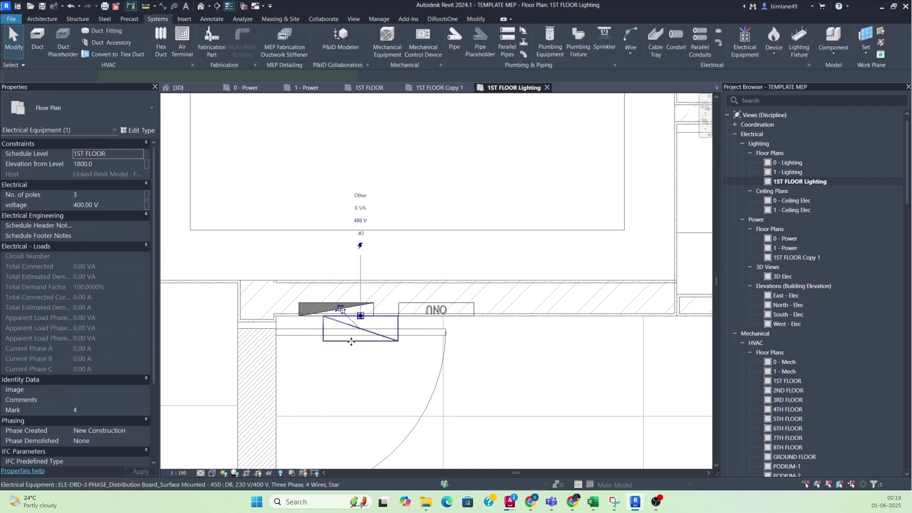
key(Left)
key(Left)
key(Left)
key(Left)
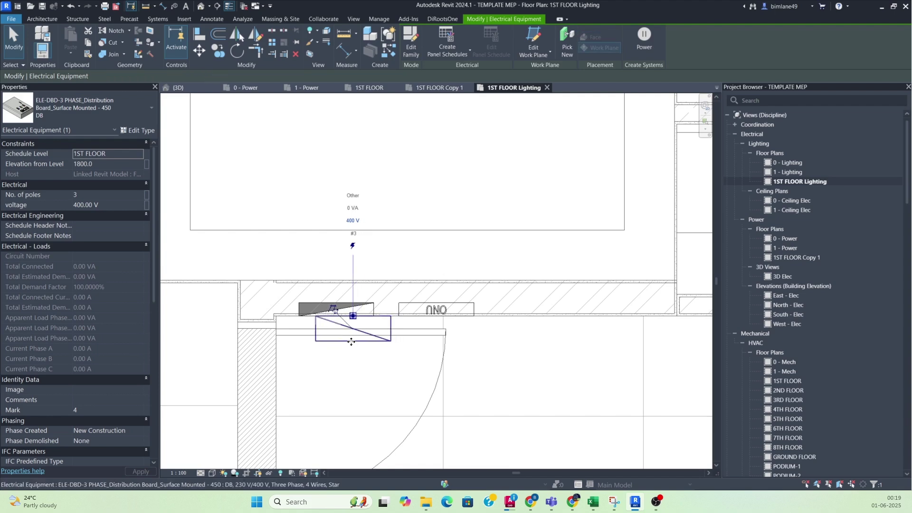
key(Left)
key(Left)
key(Left)
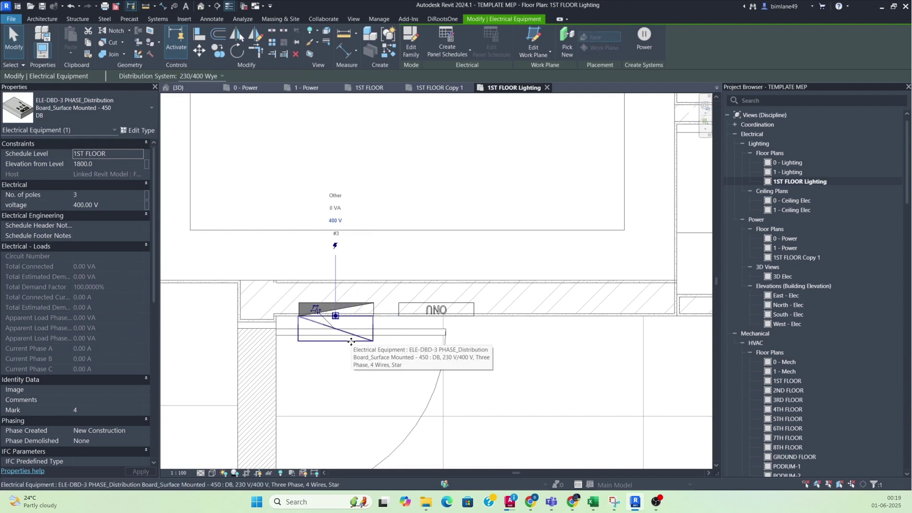
scroll(360, 335, up, 3)
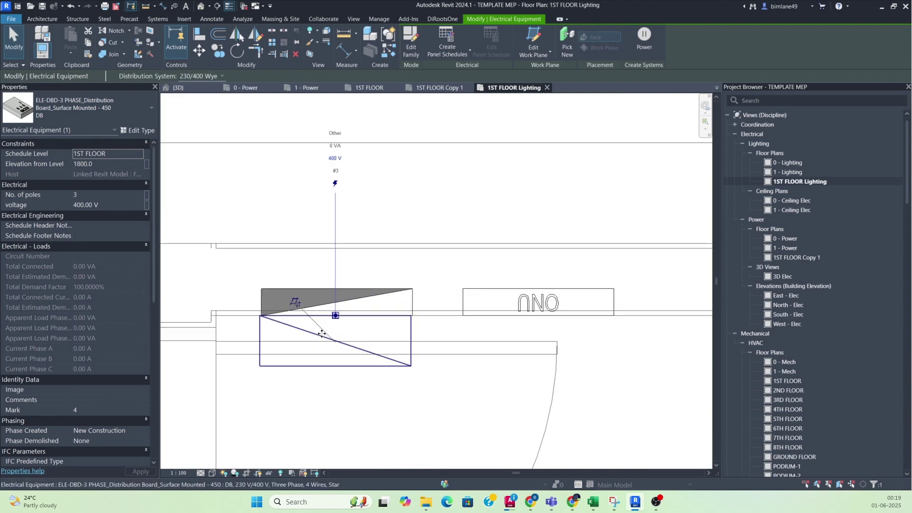
middle_drag(360, 335, 394, 311)
key(Right)
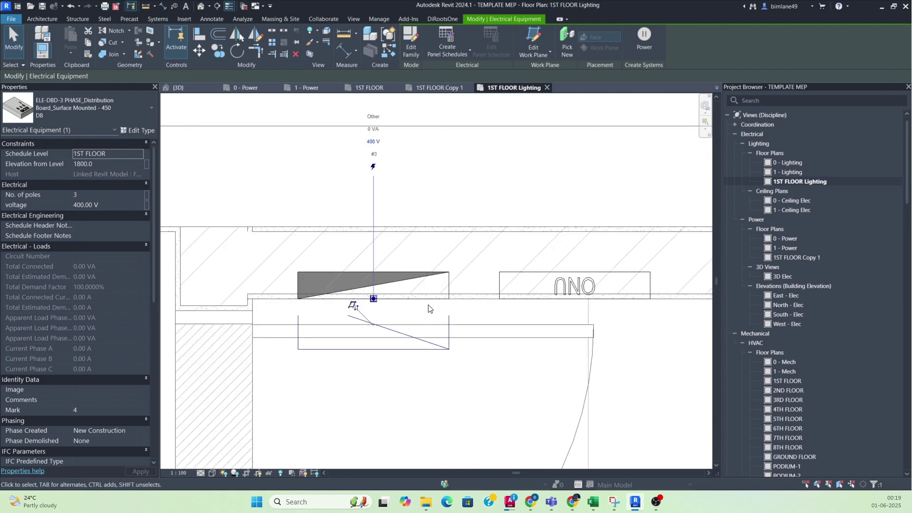
click(480, 281)
scroll(481, 320, down, 2)
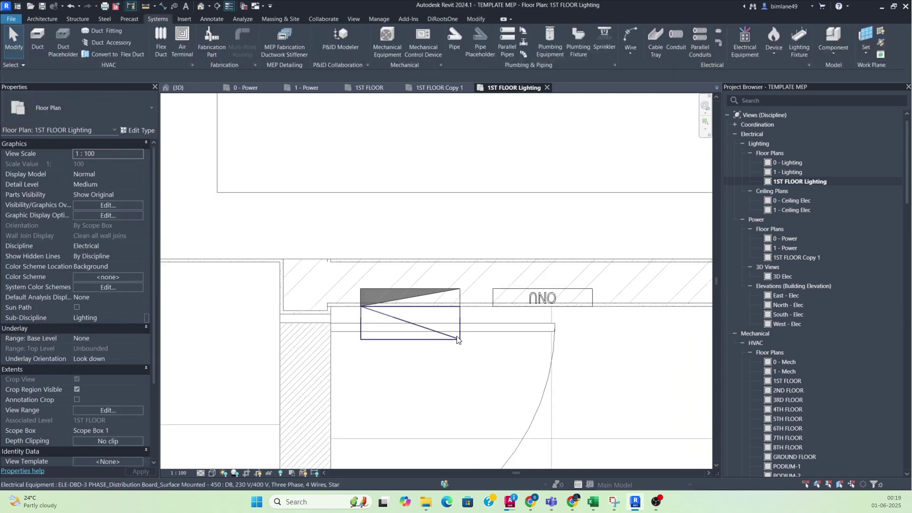
Step: Isolate the distribution board in the 3D view with a selection box
click(458, 339)
click(409, 325)
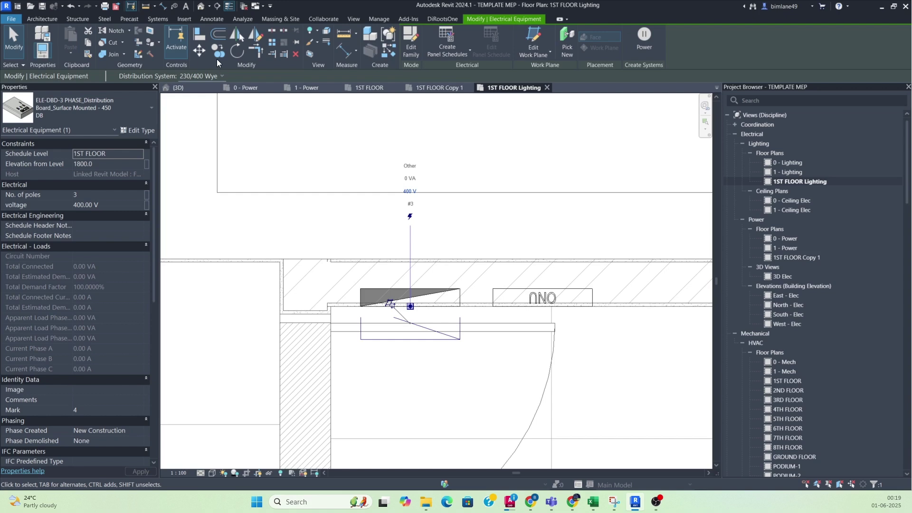
click(309, 54)
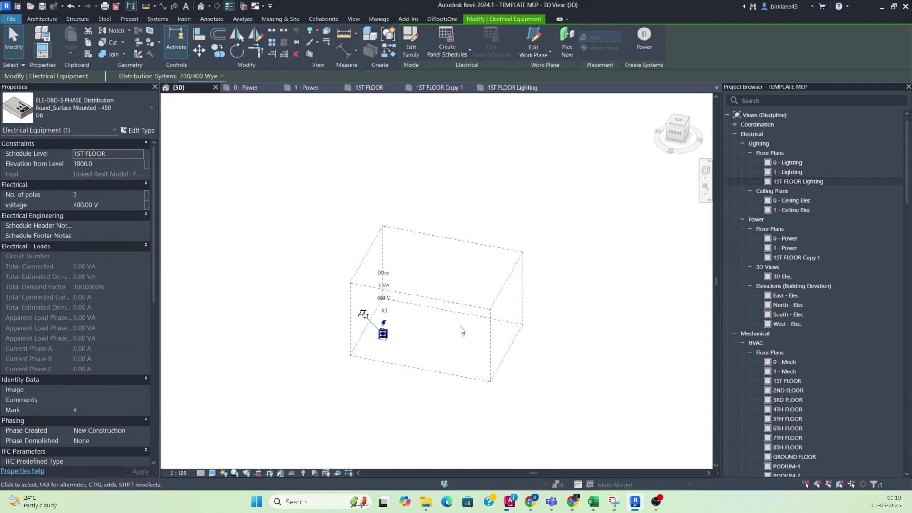
click(375, 357)
scroll(341, 299, up, 3)
shift+middle_drag(431, 291, 430, 364)
Step: Stretch the section box to take in the wall behind the board and look at it from the top
click(401, 334)
shift+middle_drag(400, 335, 359, 262)
drag(376, 262, 457, 245)
shift+middle_drag(458, 245, 387, 379)
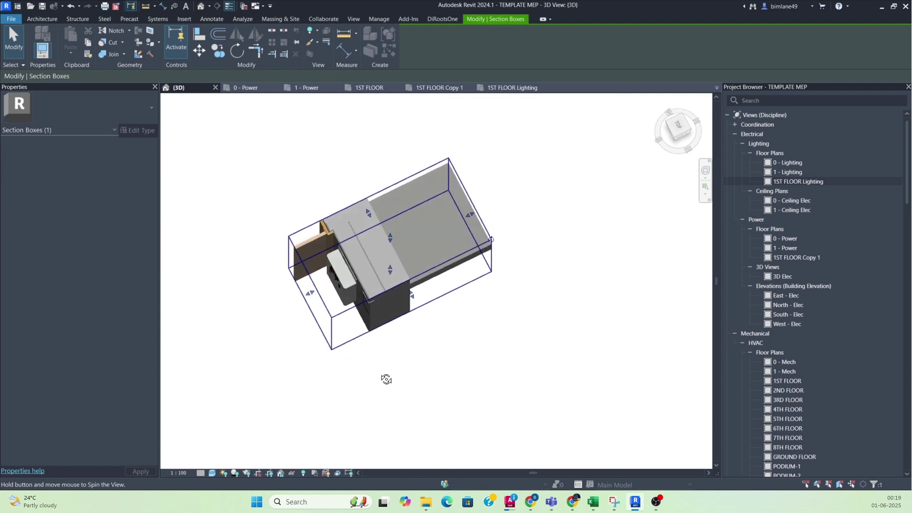
click(678, 129)
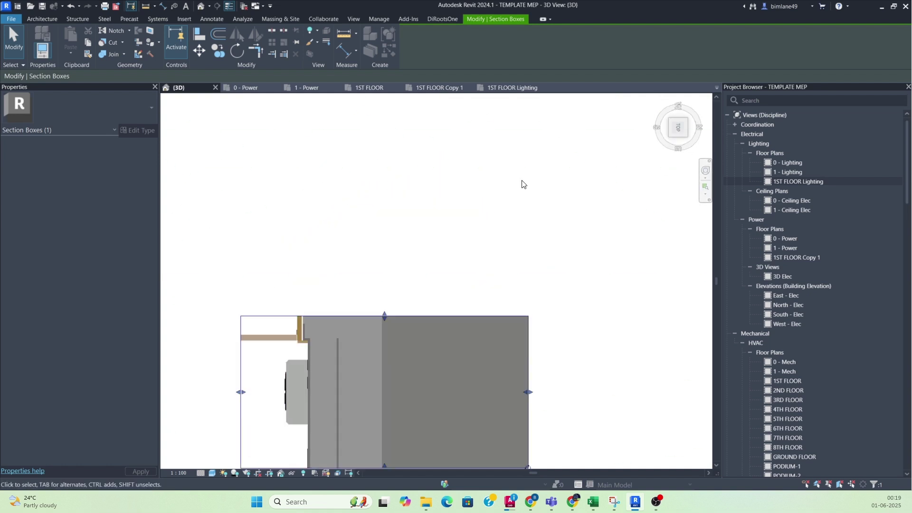
click(329, 263)
Step: Try to move the distribution board from the wall face into the wall in the 3D top view
click(354, 241)
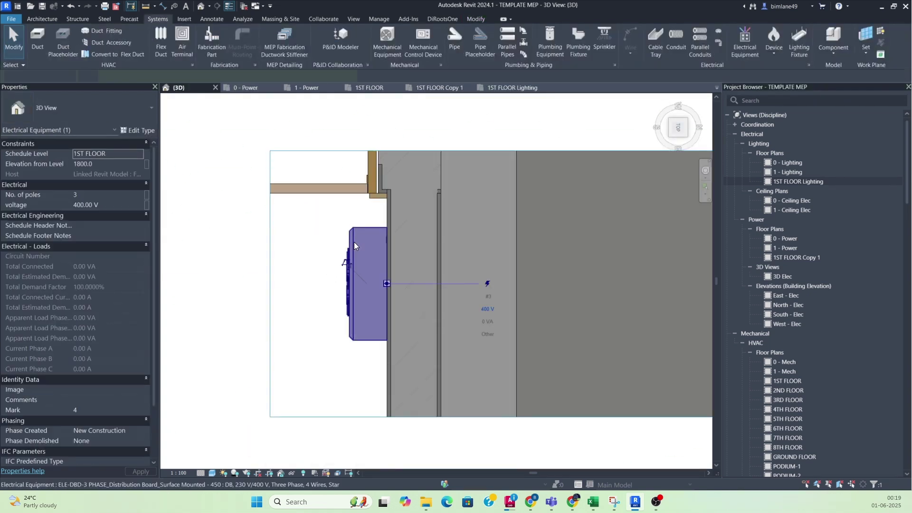
drag(388, 284, 440, 281)
key(Escape)
key(Escape)
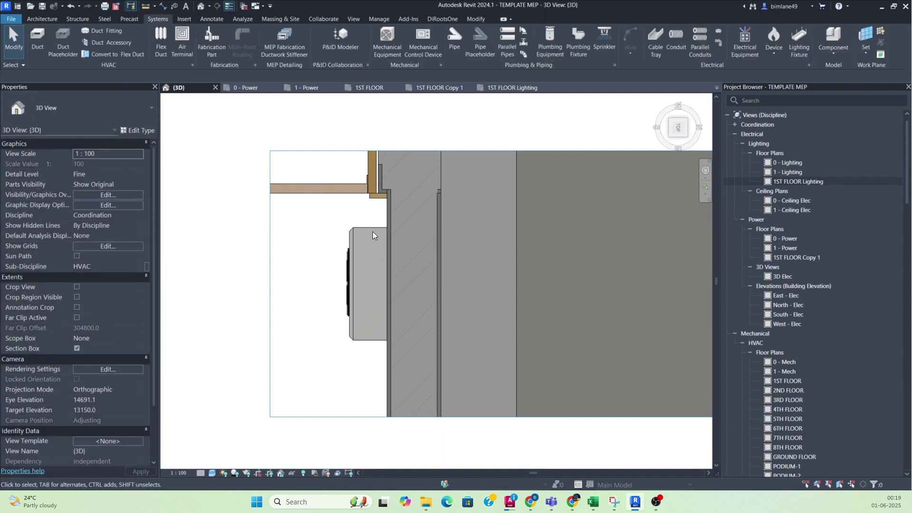
Step: Hide the Scope Boxes annotation category in the 3D view's visibility overrides
shift+middle_drag(397, 231, 375, 280)
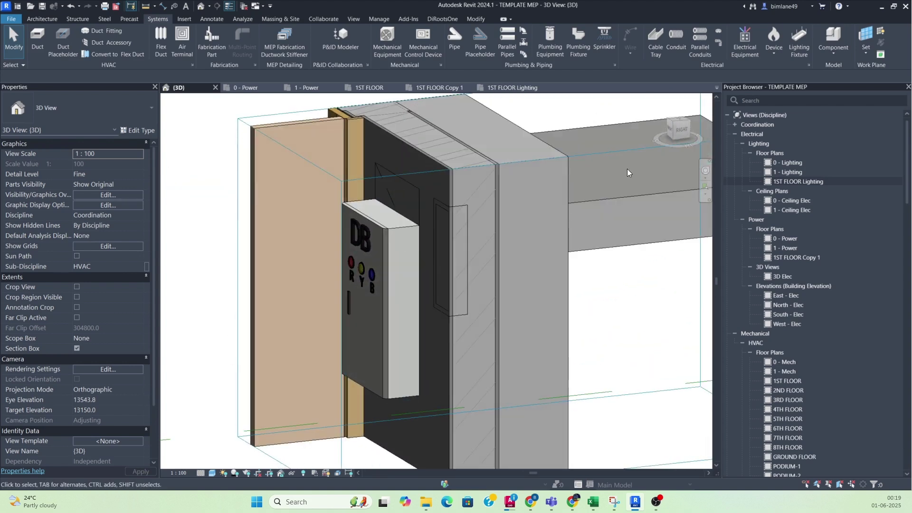
click(678, 130)
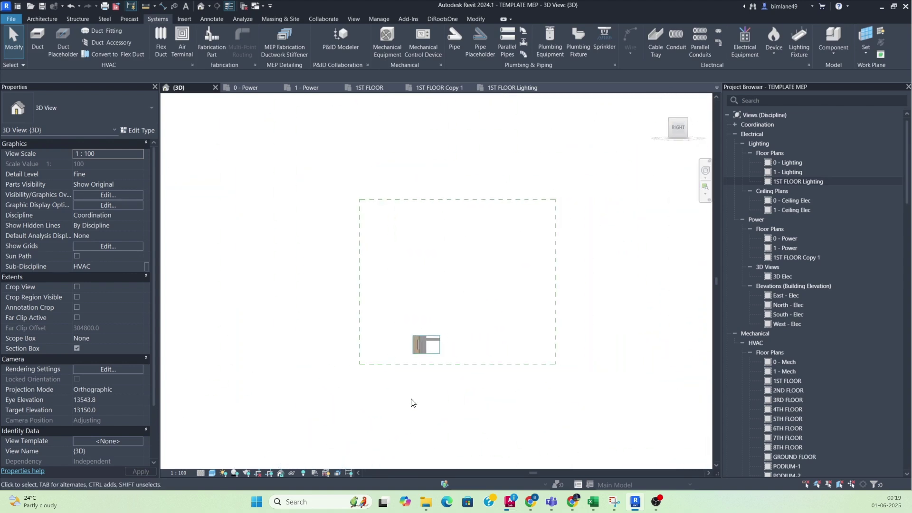
key(v)
key(g)
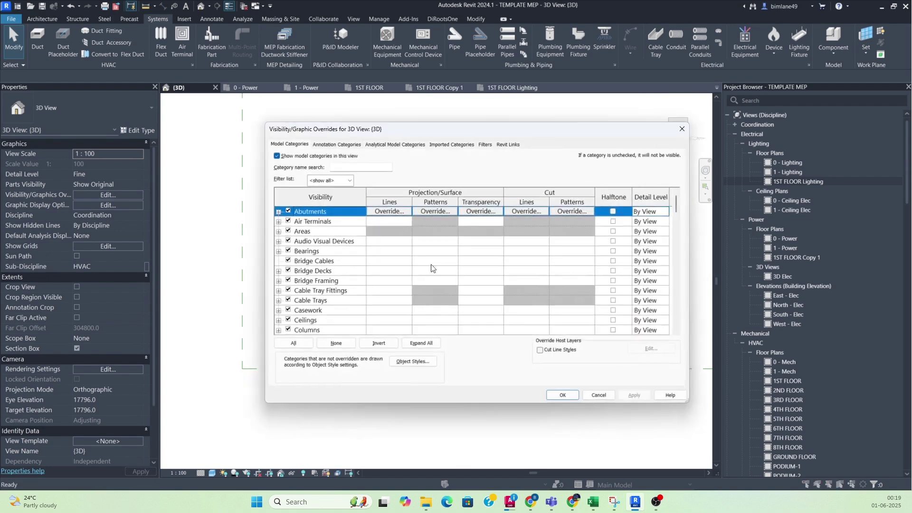
click(316, 146)
scroll(304, 304, down, 15)
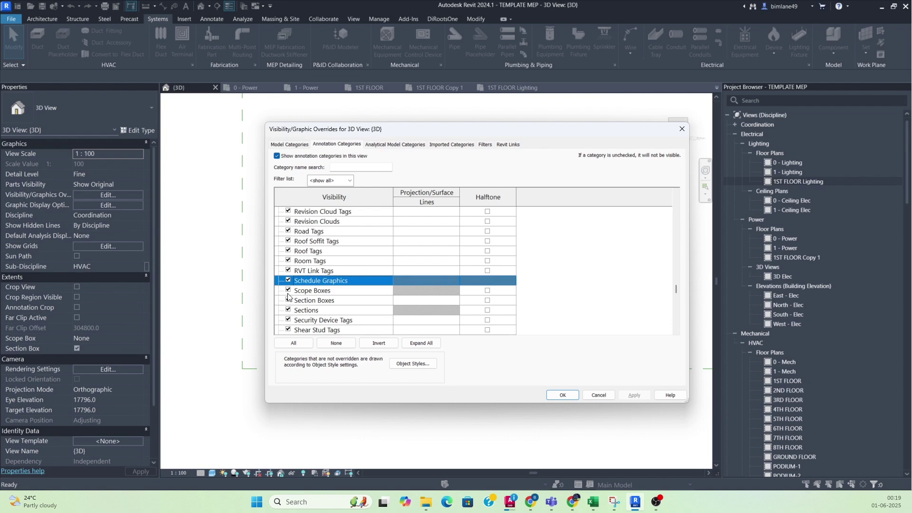
click(288, 290)
click(562, 395)
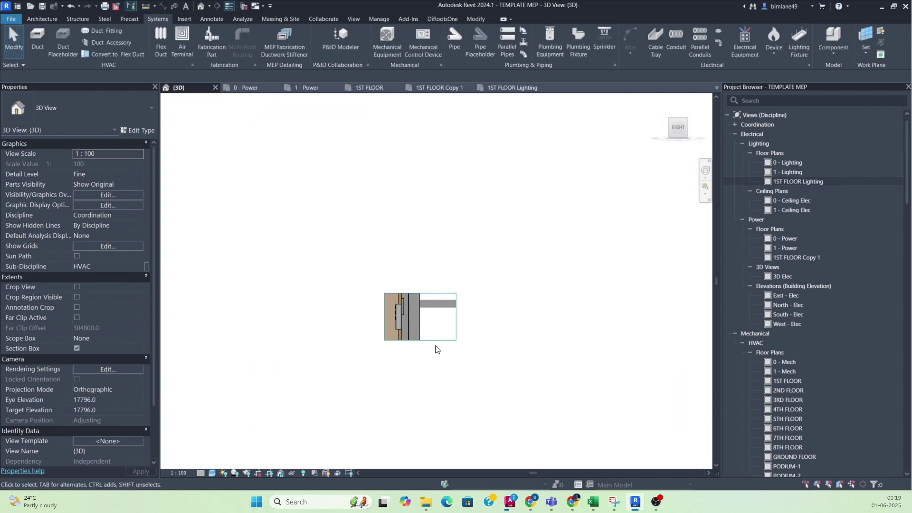
Step: Extend the bottom of the 3D section box down past the floor slab beneath the distribution board
scroll(409, 330, up, 5)
shift+middle_drag(384, 335, 423, 313)
click(427, 314)
drag(427, 313, 428, 431)
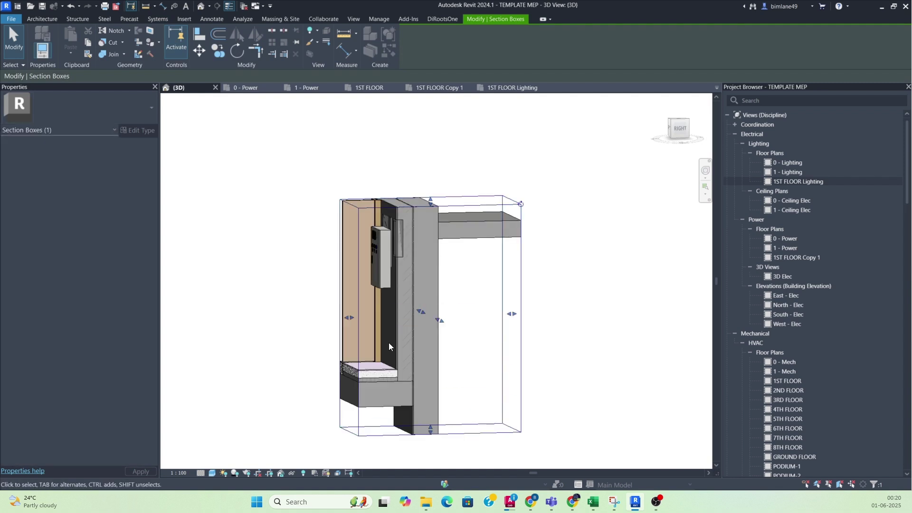
click(347, 195)
scroll(346, 196, up, 2)
Step: Set the distribution board's elevation from level to 2000 and check its height on the wall
click(394, 255)
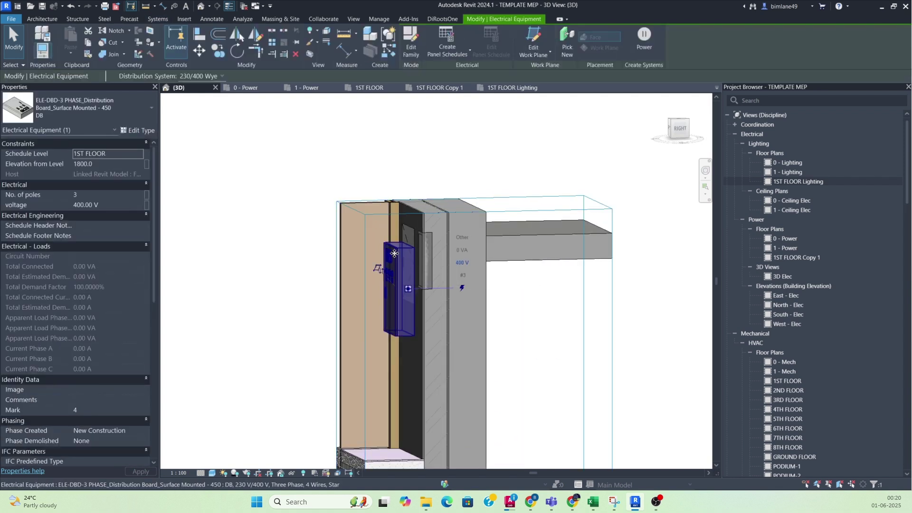
click(107, 164)
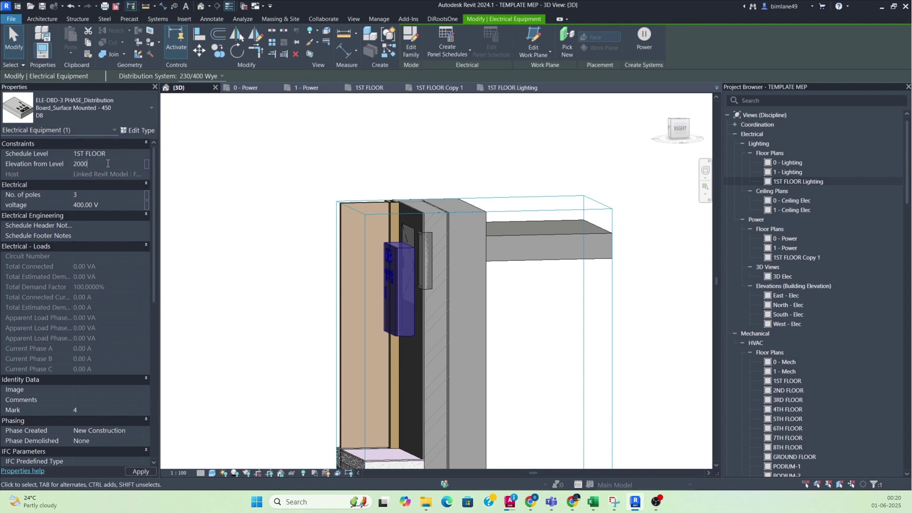
click(210, 286)
shift+middle_drag(219, 311, 475, 328)
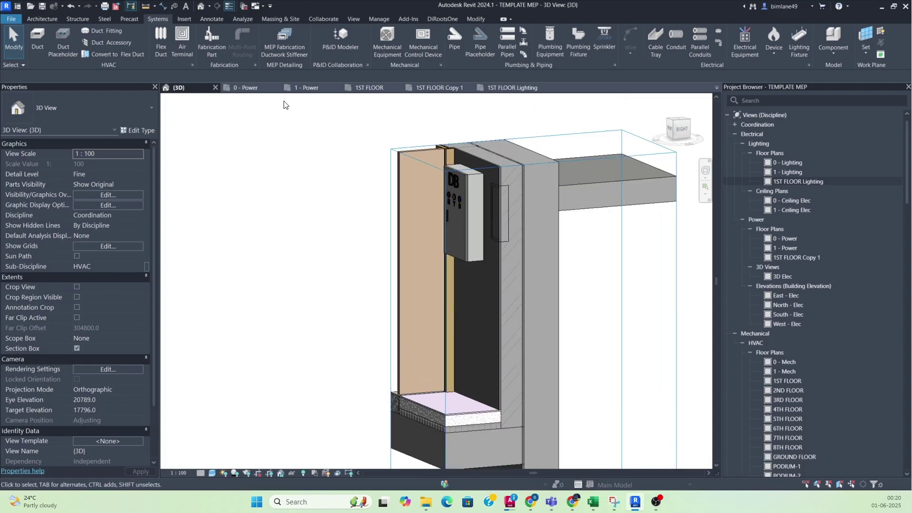
click(469, 181)
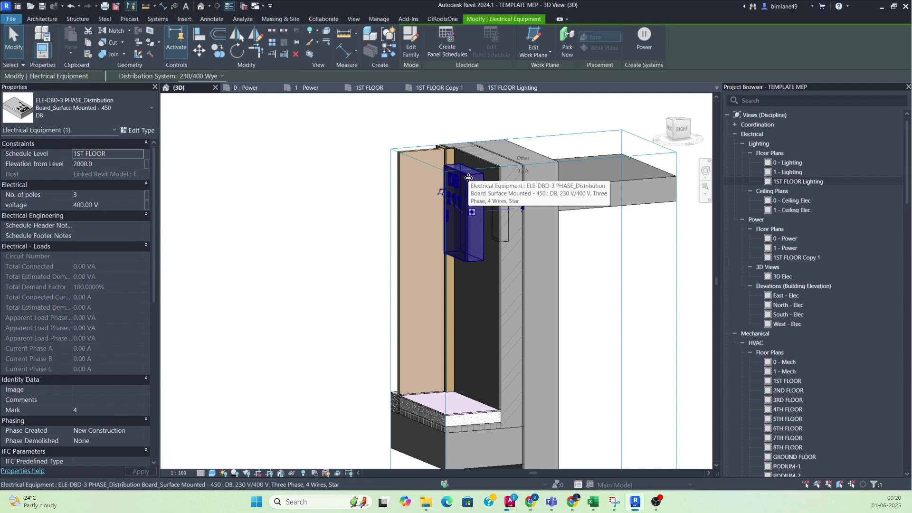
key(Escape)
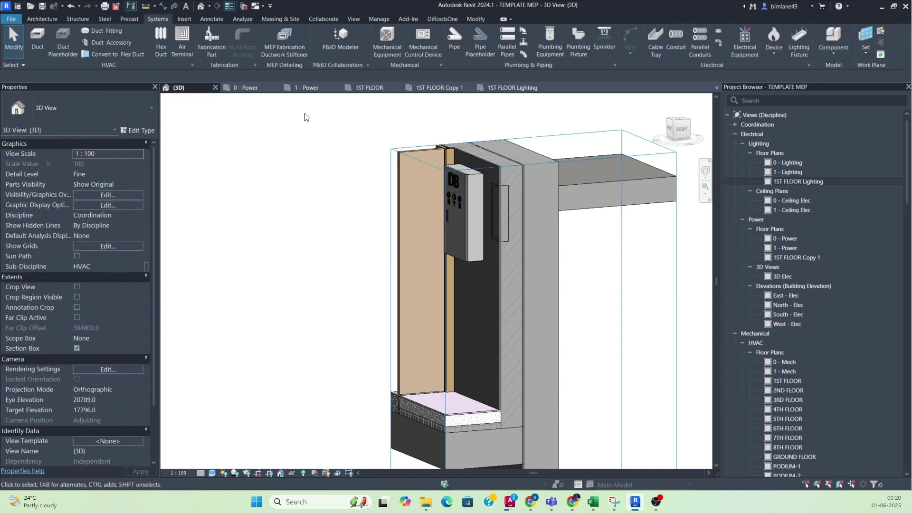
Step: Examine the apartment's entrance, kitchen and living layout on the 1ST FLOOR Lighting plan
click(512, 88)
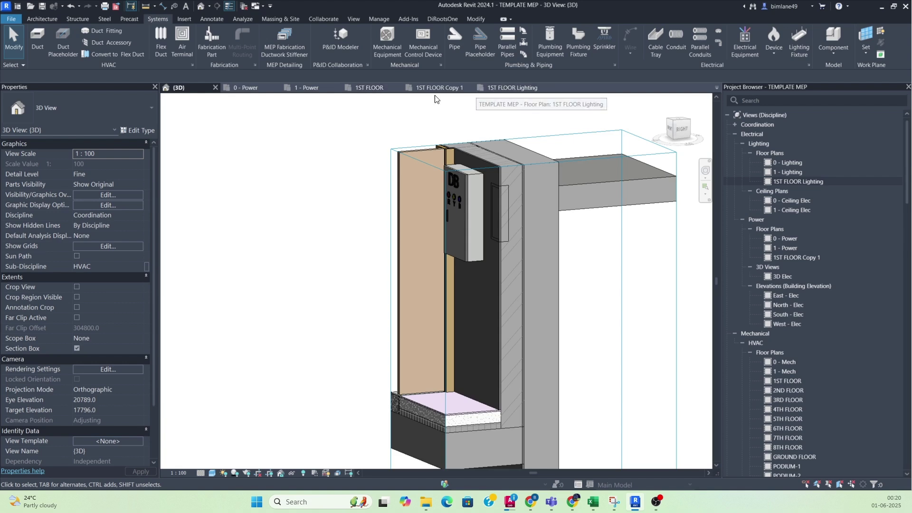
scroll(389, 246, down, 8)
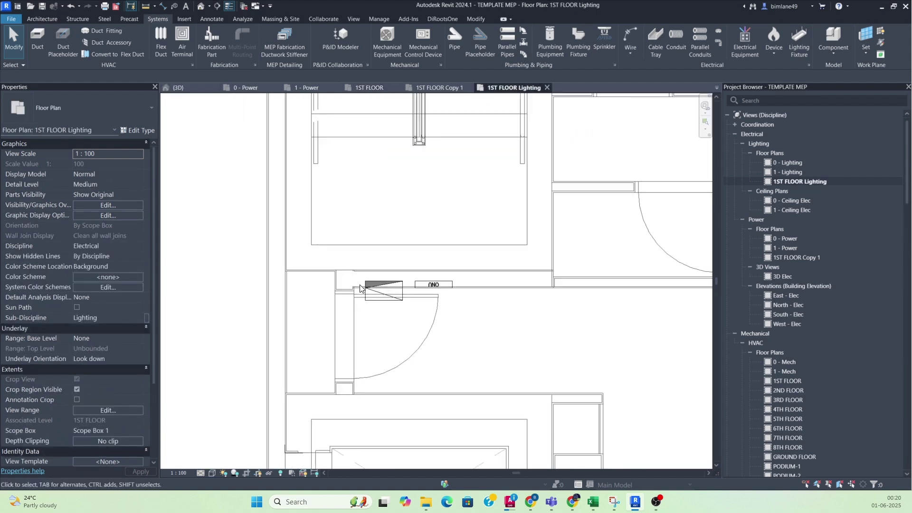
middle_drag(424, 303, 391, 360)
scroll(318, 331, up, 5)
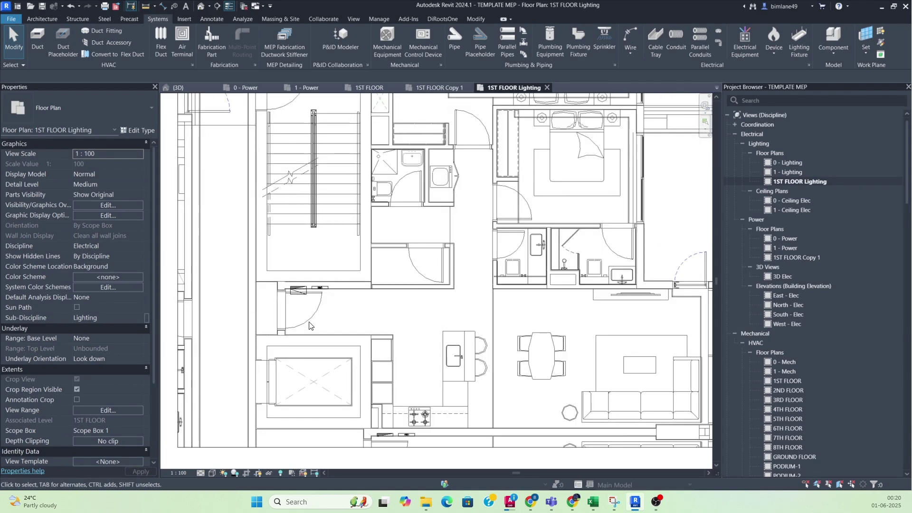
scroll(400, 255, down, 3)
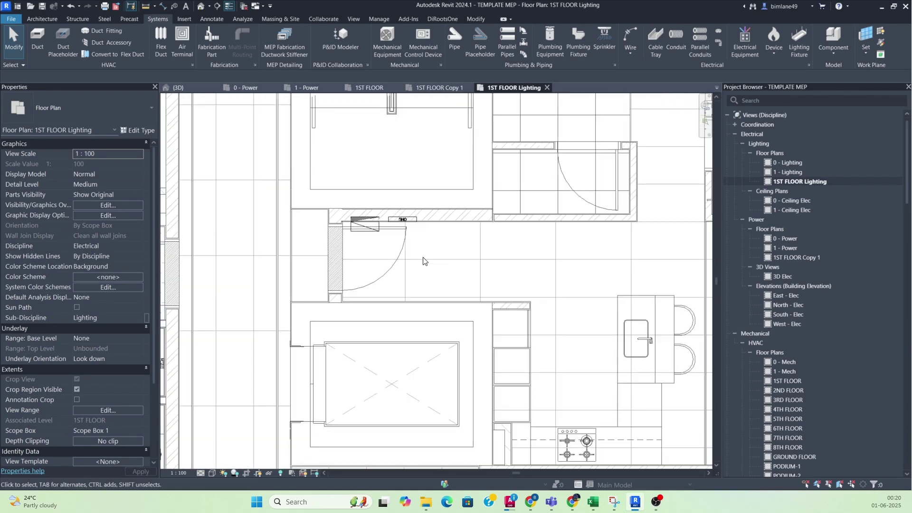
scroll(405, 258, up, 2)
scroll(405, 259, down, 1)
mouse_move(387, 259)
middle_down()
mouse_move(503, 336)
mouse_move(468, 313)
mouse_move(434, 230)
middle_up()
middle_drag(440, 310, 453, 227)
middle_drag(426, 344, 459, 200)
scroll(464, 227, down, 1)
middle_drag(435, 264, 446, 295)
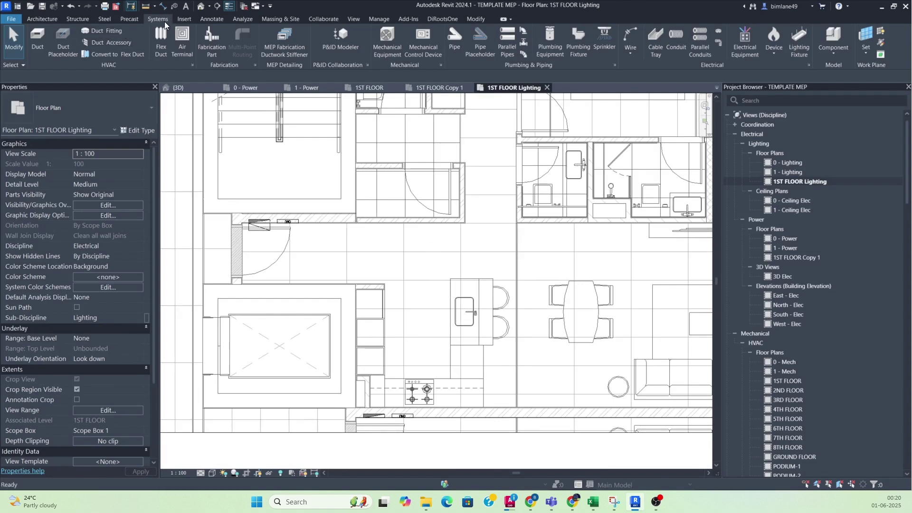
Step: Place an ELE-LFX-DOWN LIGHT CEILING MOUNTED D1 fixture in the entrance corridor beside the door swing
click(791, 42)
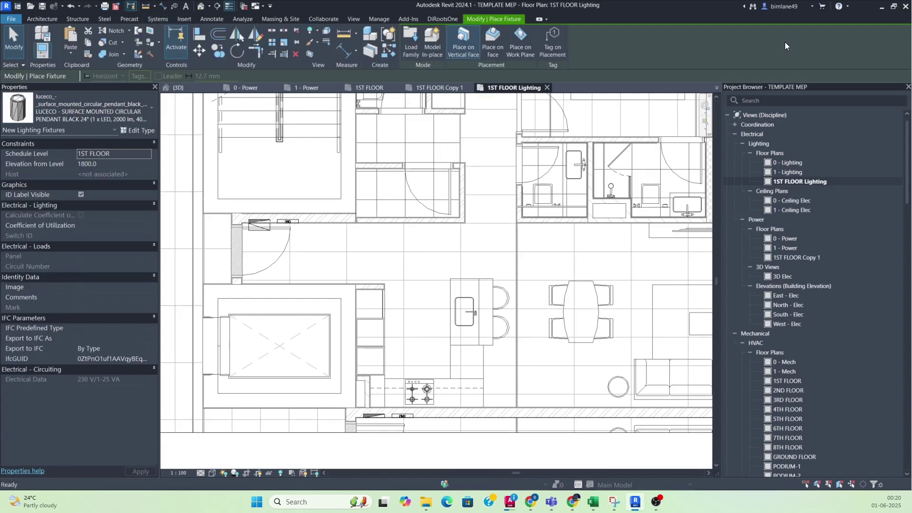
click(103, 101)
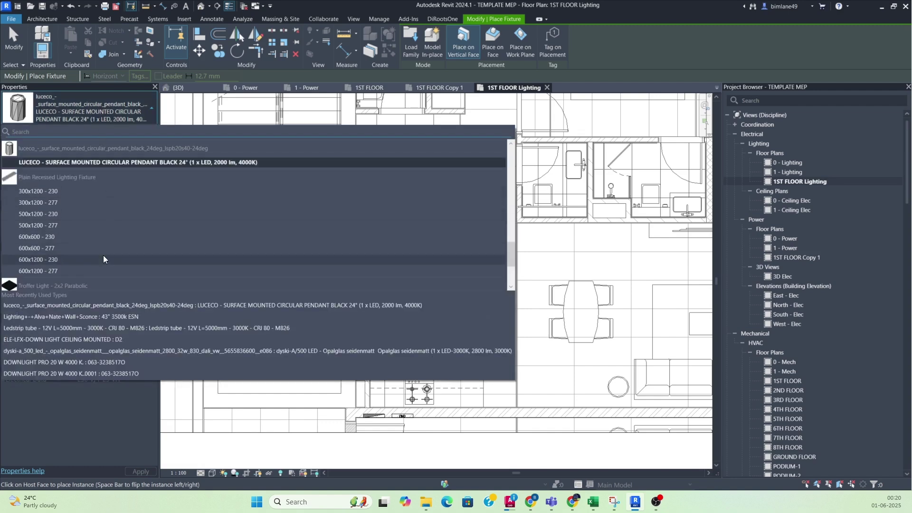
click(22, 163)
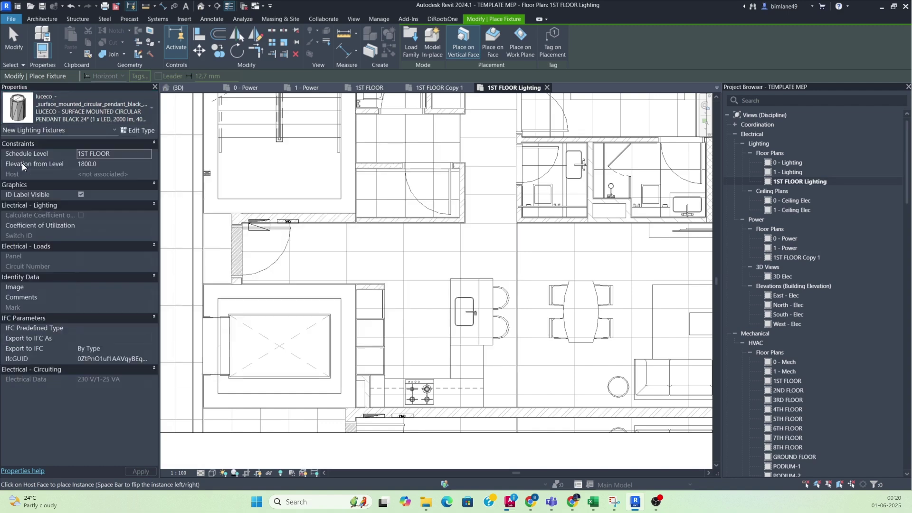
scroll(316, 250, up, 2)
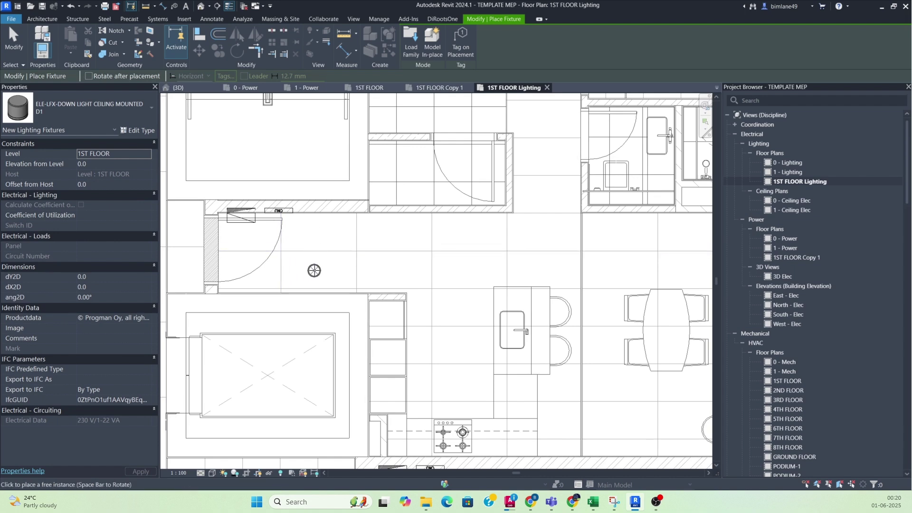
click(316, 251)
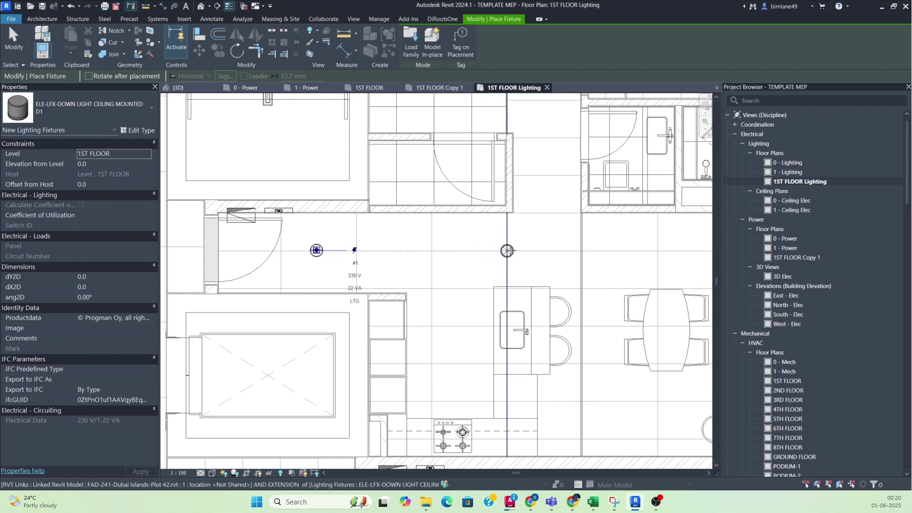
Step: Place a second D1 downlight just above the kitchen island, in line with the entrance corridor light
scroll(415, 262, down, 1)
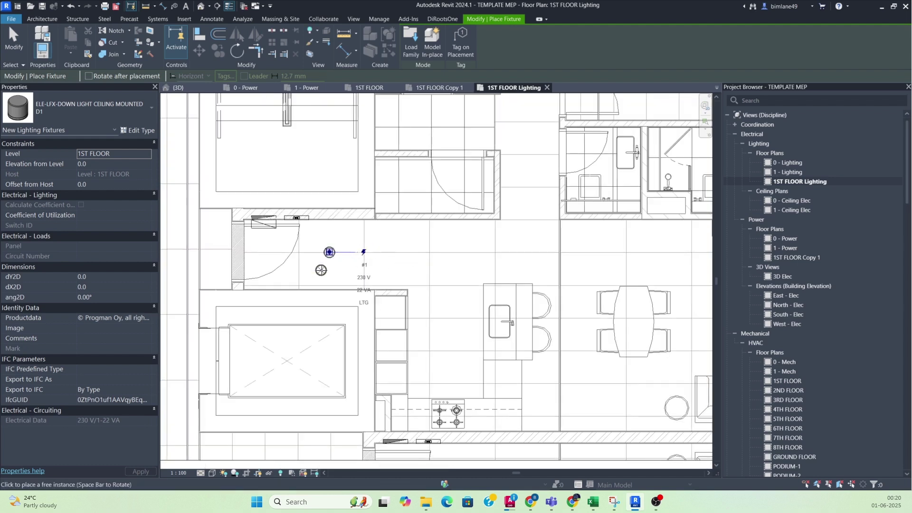
middle_drag(429, 267, 409, 267)
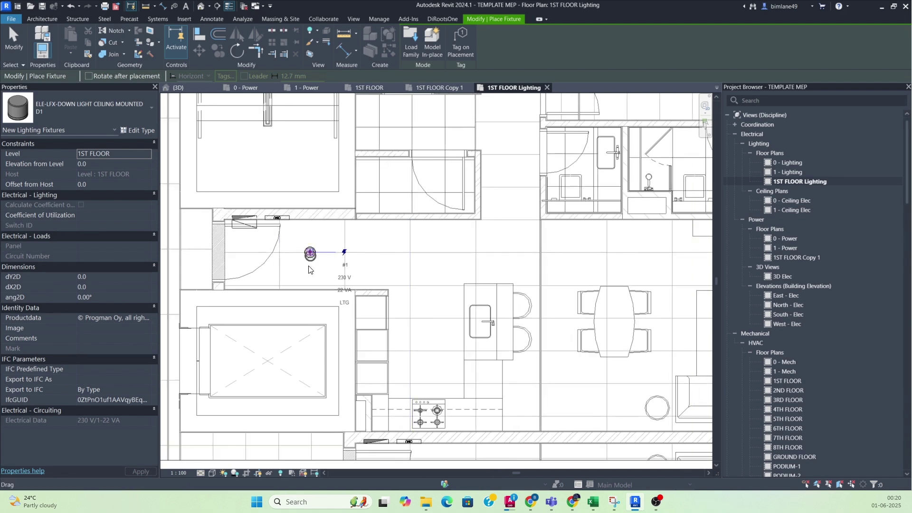
middle_drag(390, 192, 385, 244)
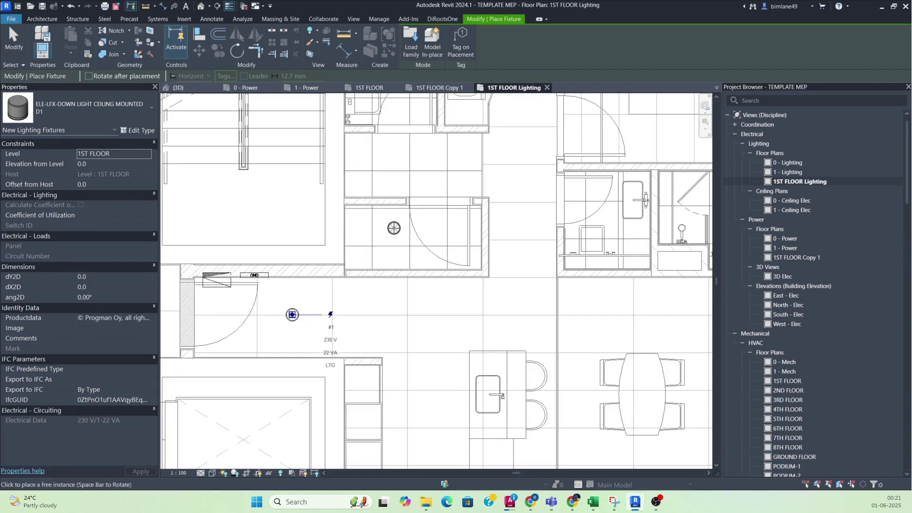
click(485, 316)
middle_drag(453, 343, 425, 227)
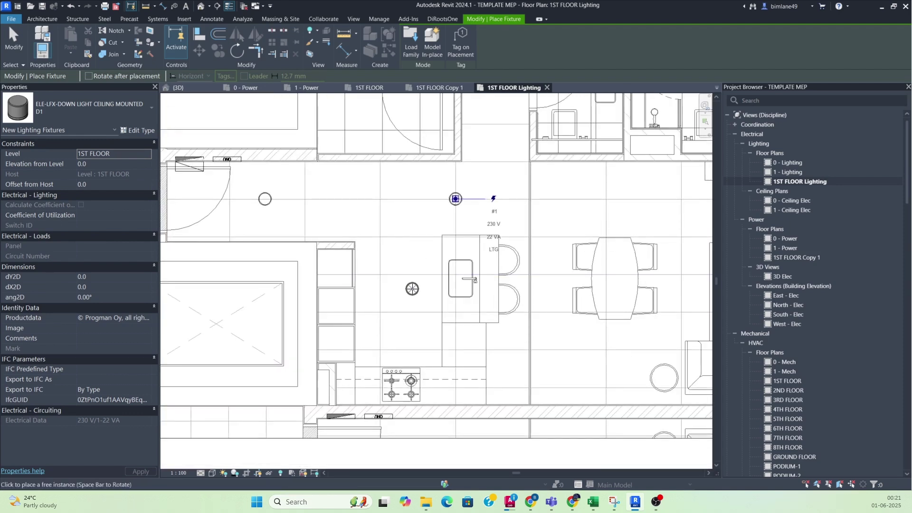
Step: Place a row of three D1 downlights along the TV wall side of the dining and living area, plus one below the dining table aligned with the first
middle_drag(408, 310, 326, 247)
scroll(404, 230, down, 2)
middle_drag(435, 277, 425, 313)
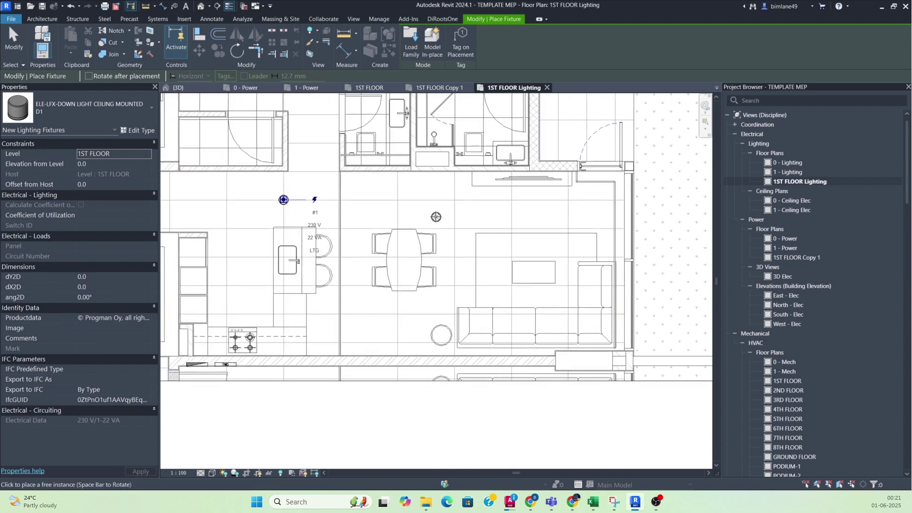
middle_drag(522, 317, 521, 322)
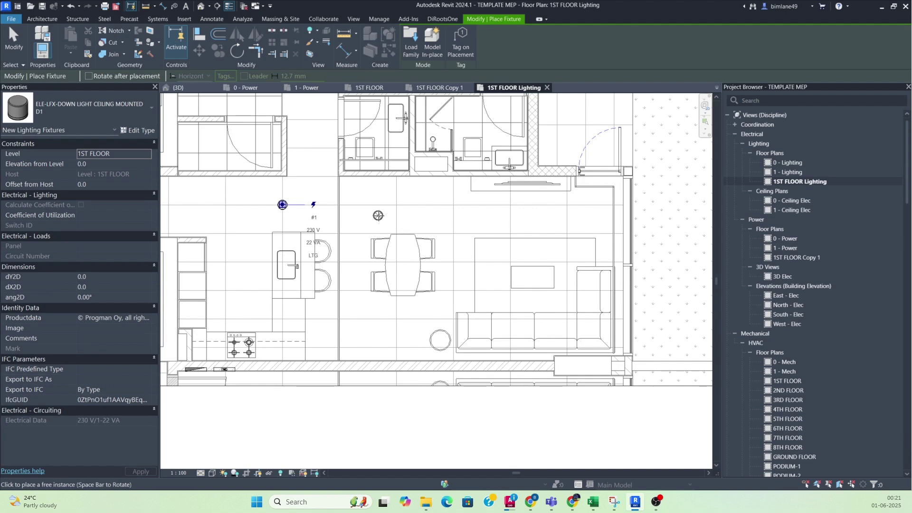
click(366, 219)
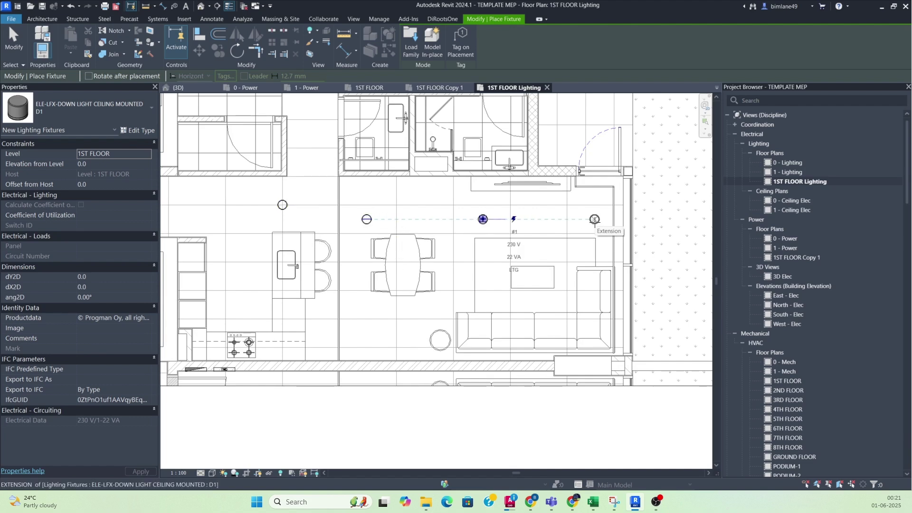
click(595, 219)
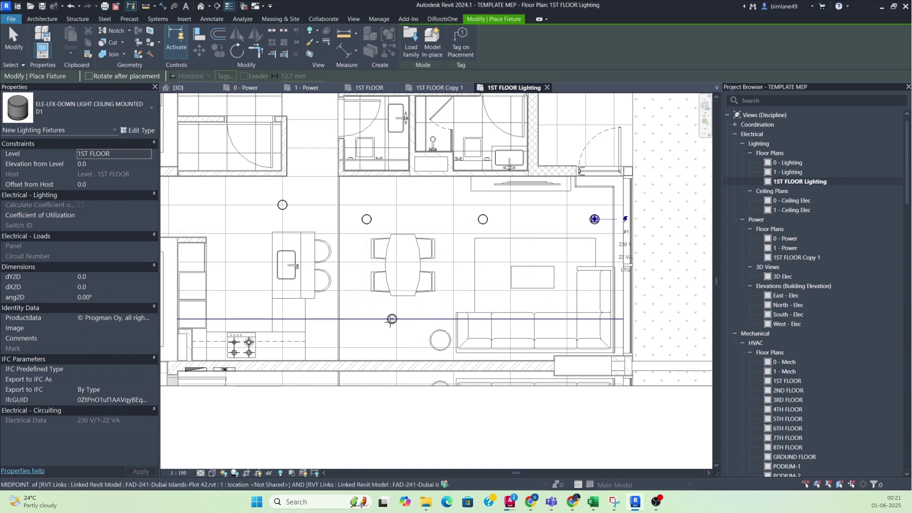
click(366, 334)
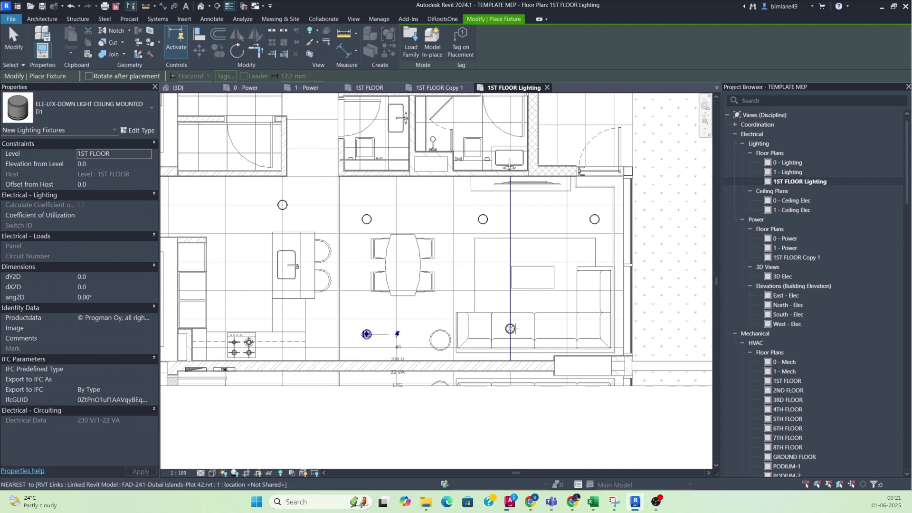
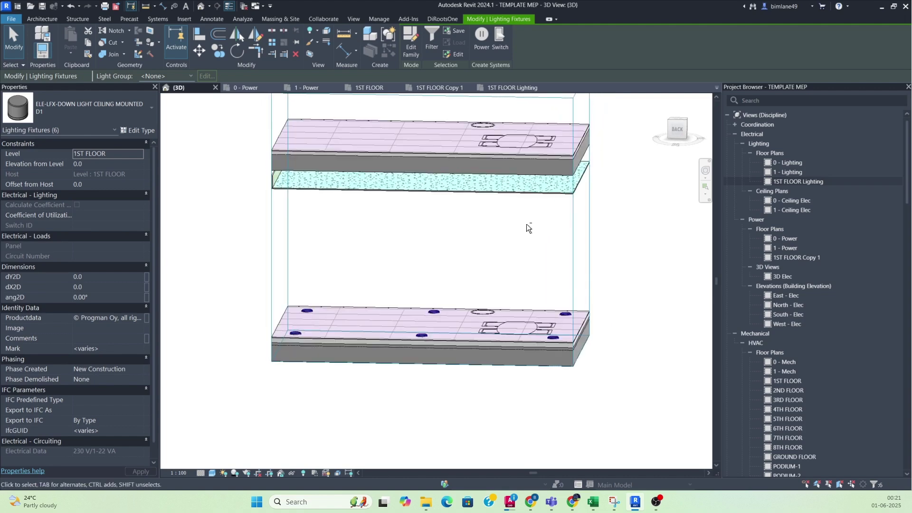
Step: Turn on Multiple Alignment for the Align command in the 3D view
click(522, 235)
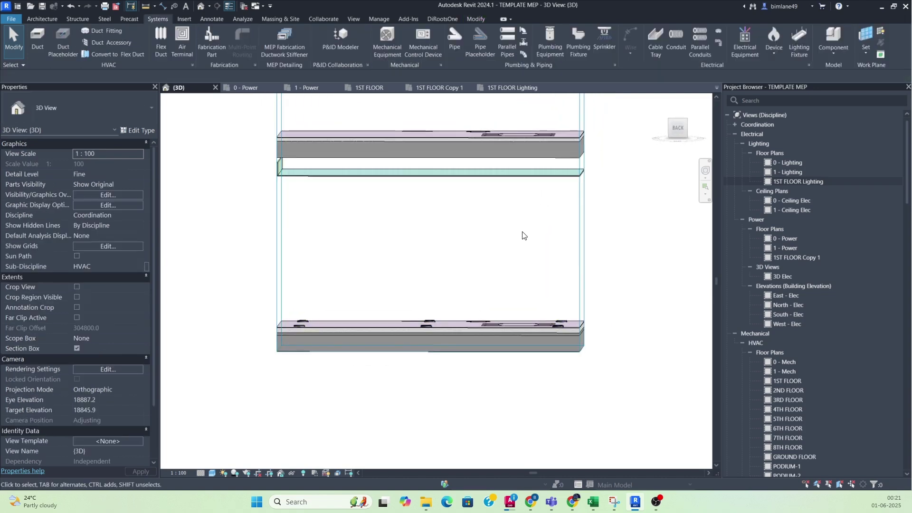
key(a)
key(l)
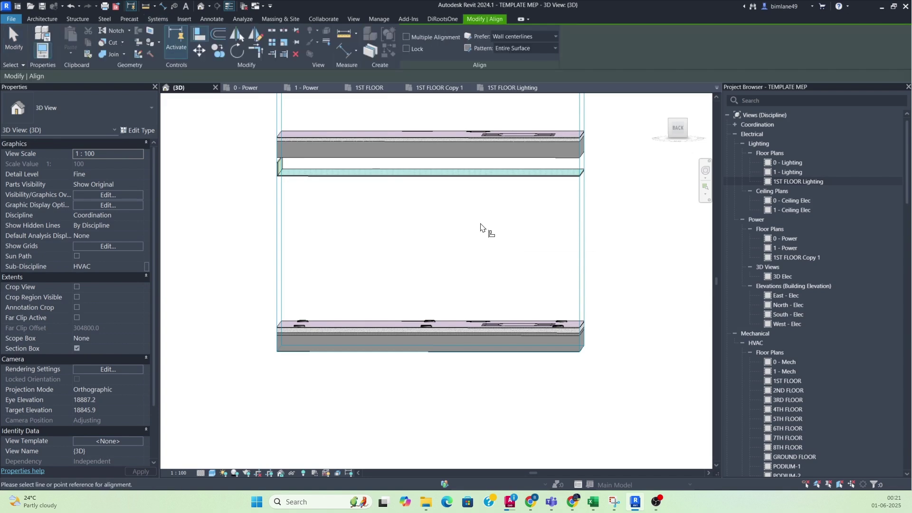
click(406, 37)
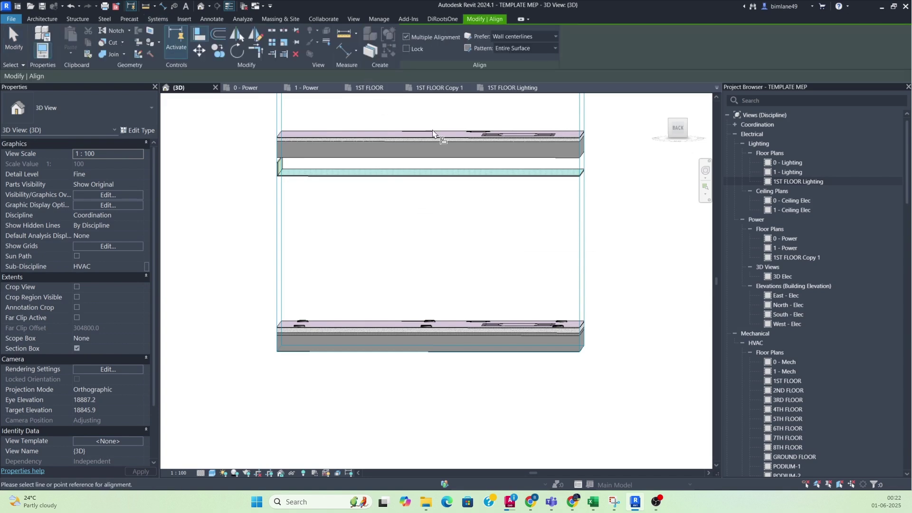
click(432, 184)
shift+middle_drag(409, 223, 410, 186)
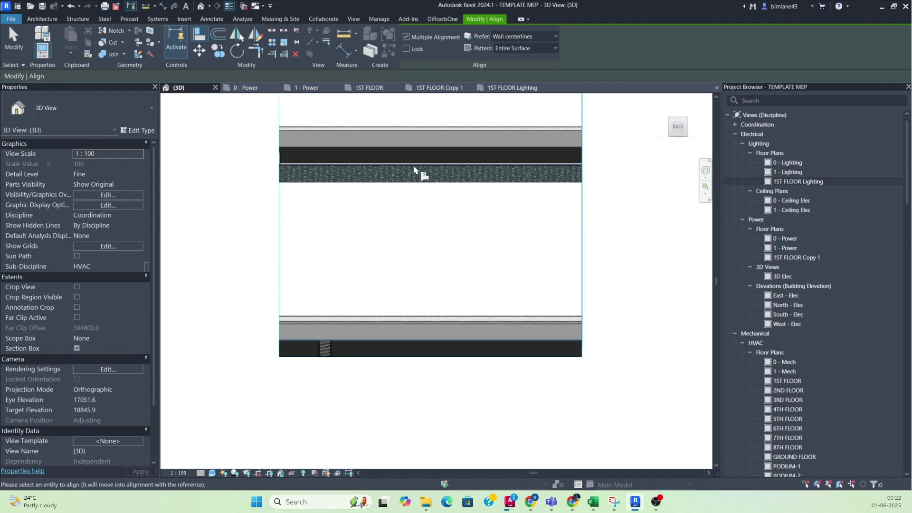
key(Escape)
key(Escape)
key(l)
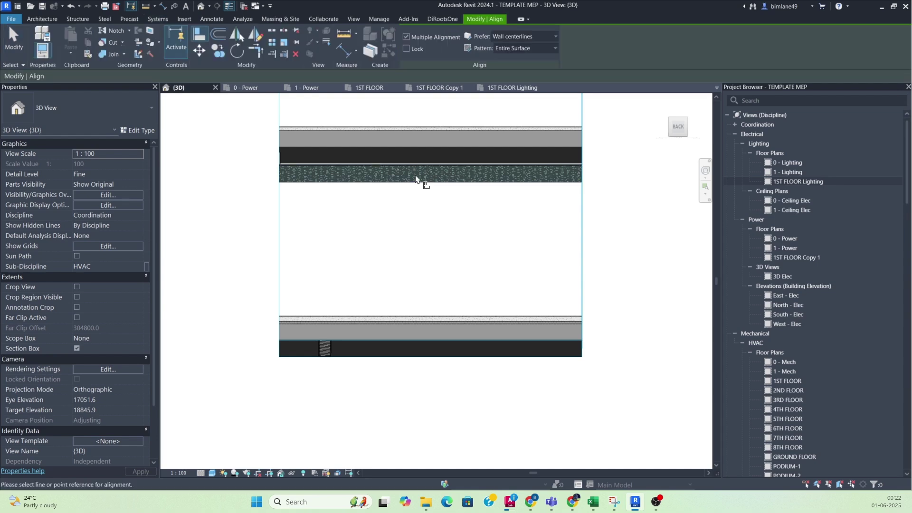
click(419, 175)
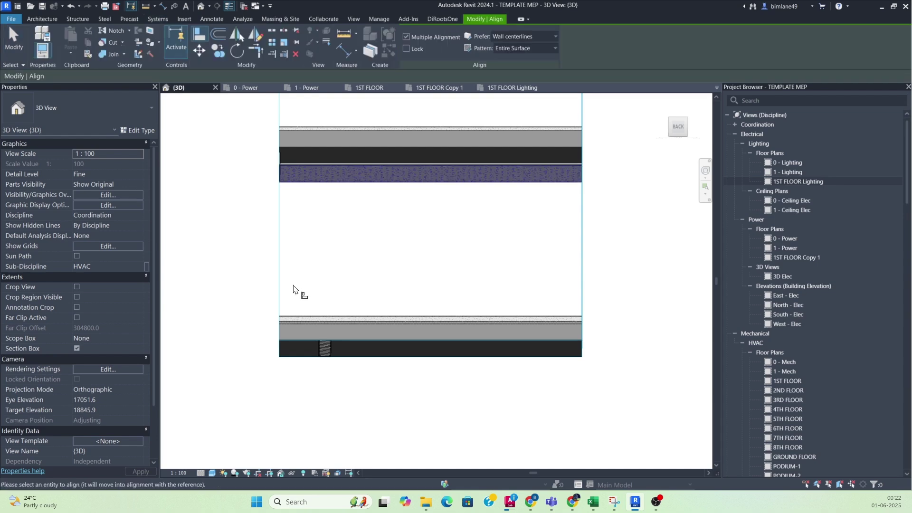
key(Escape)
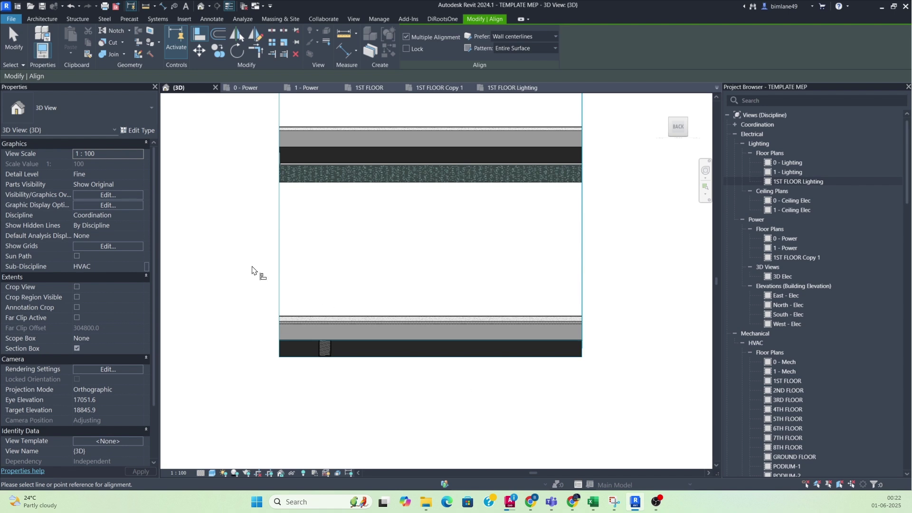
shift+middle_drag(346, 310, 300, 329)
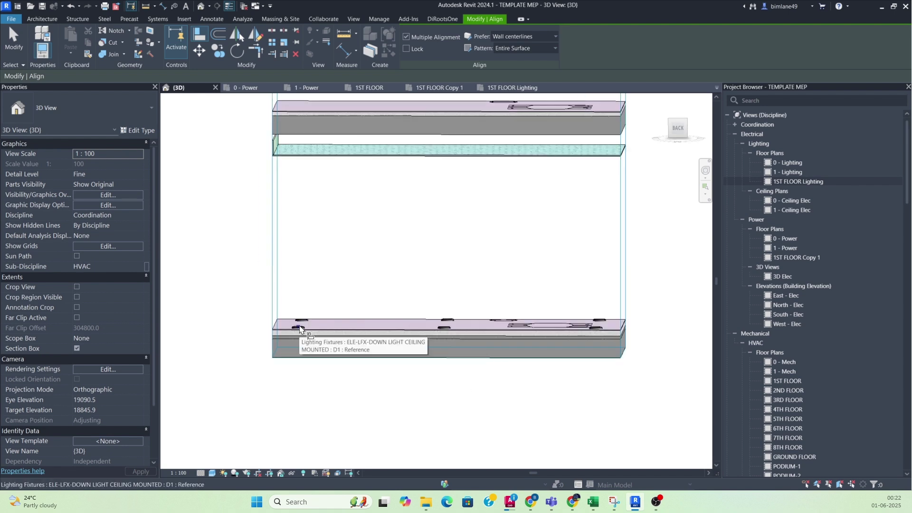
key(Escape)
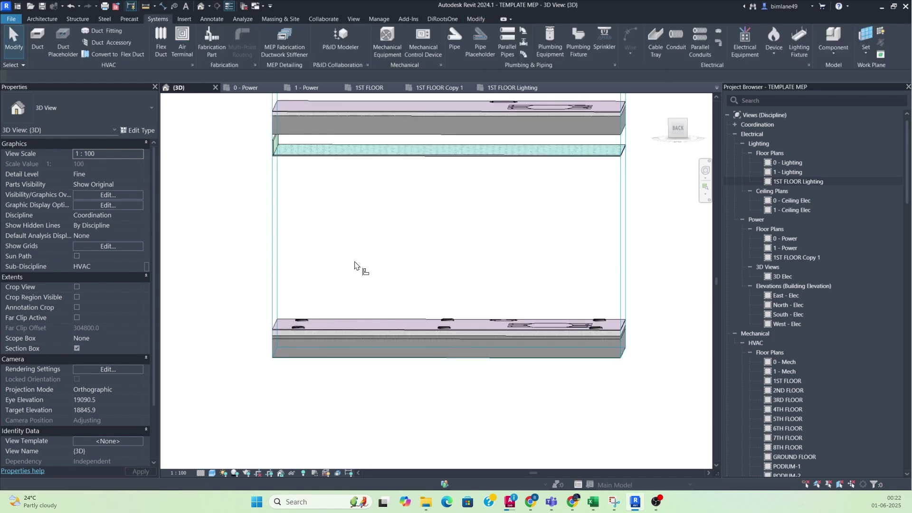
Step: Align the six dining and living area D1 downlights from the floor up to the underside of the gypsum ceiling
key(a)
key(l)
click(375, 163)
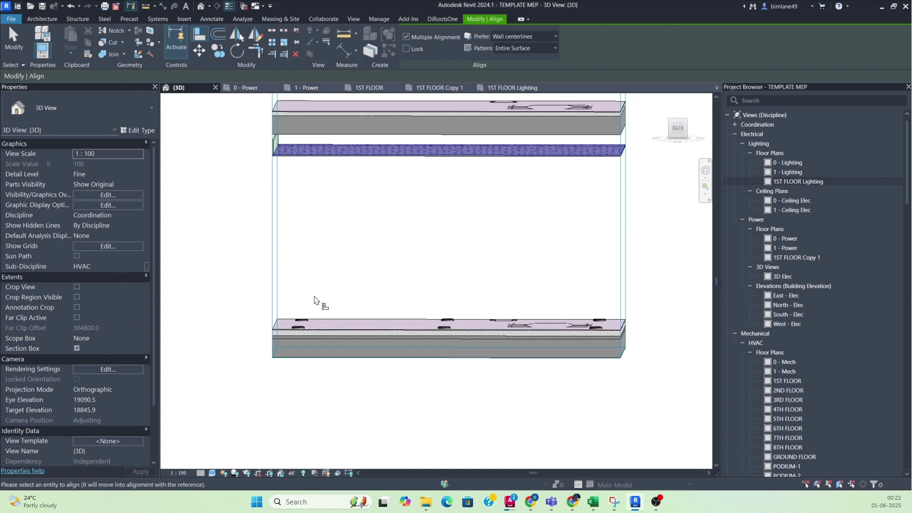
click(292, 330)
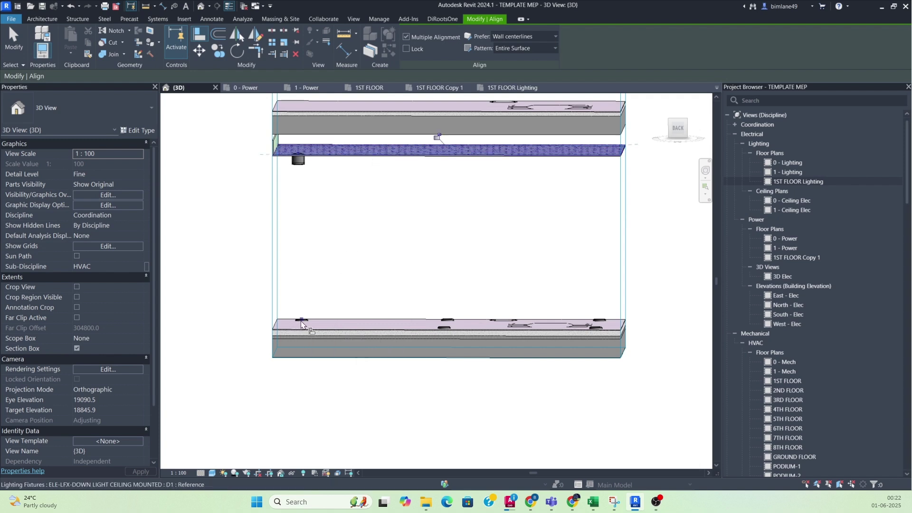
click(445, 328)
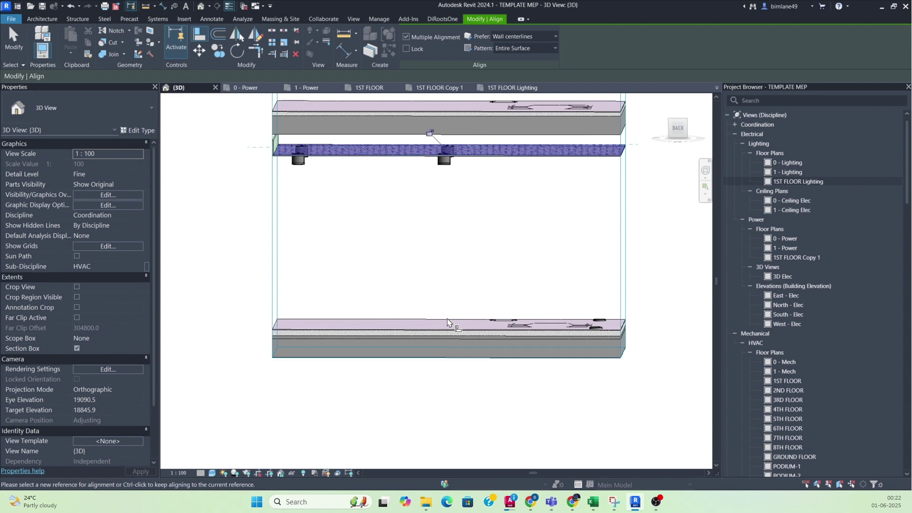
click(599, 329)
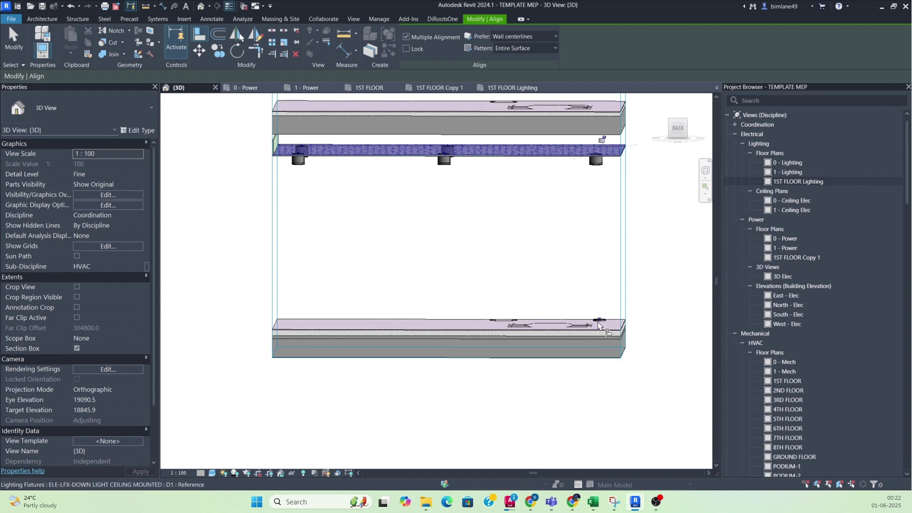
shift+middle_drag(599, 327, 515, 304)
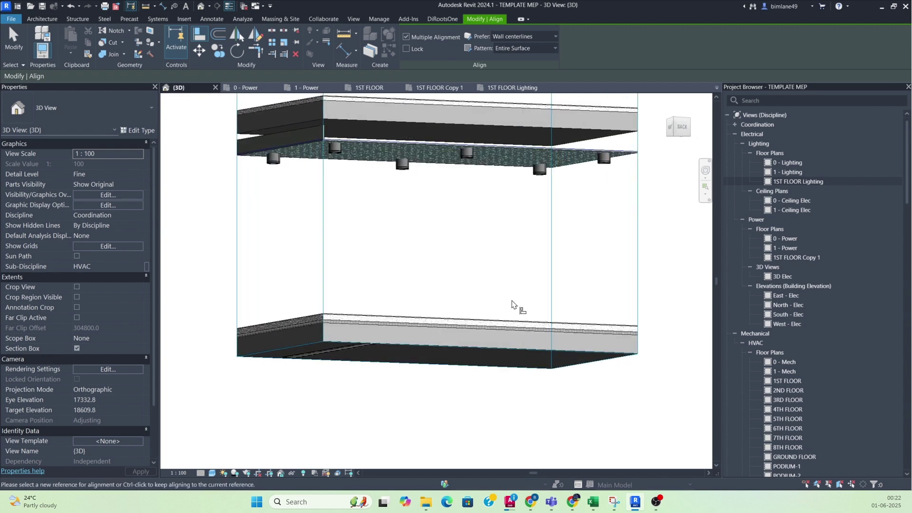
shift+middle_drag(409, 306, 447, 286)
key(Escape)
key(Escape)
Step: Align the lower rims of the first pair of living area downlights with the ceiling's underside so they sit recessed
scroll(268, 142, up, 5)
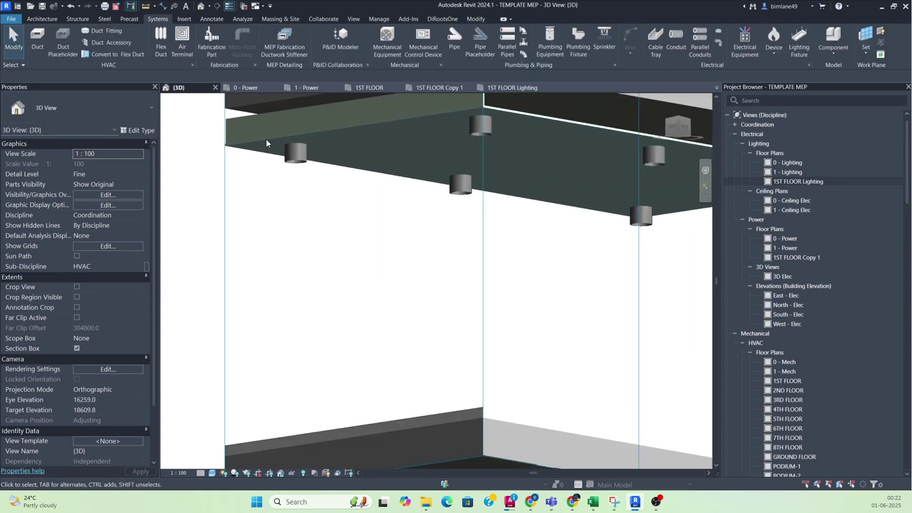
click(303, 161)
shift+middle_drag(371, 259, 354, 316)
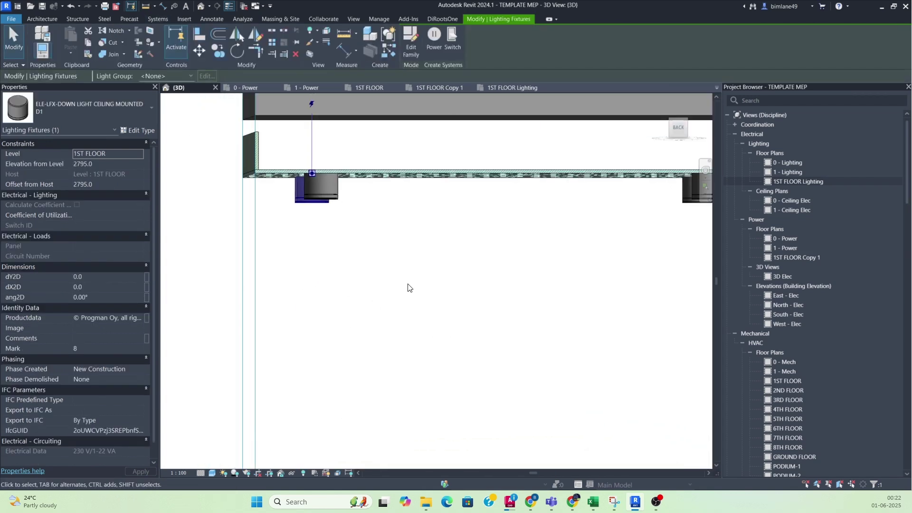
key(Escape)
key(l)
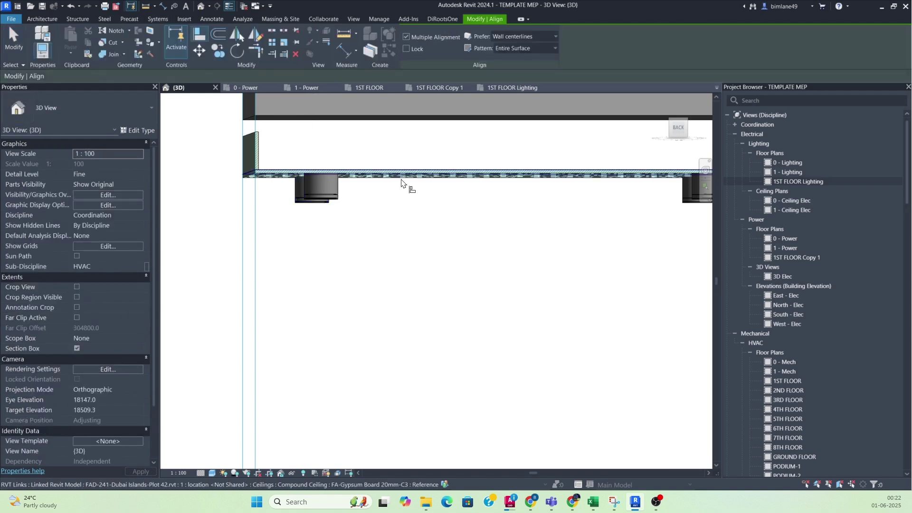
click(336, 199)
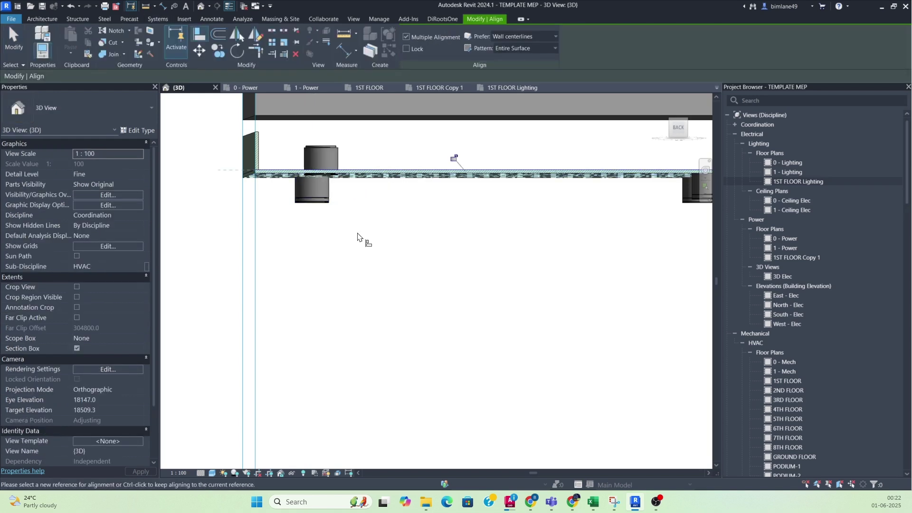
shift+middle_drag(325, 206, 371, 308)
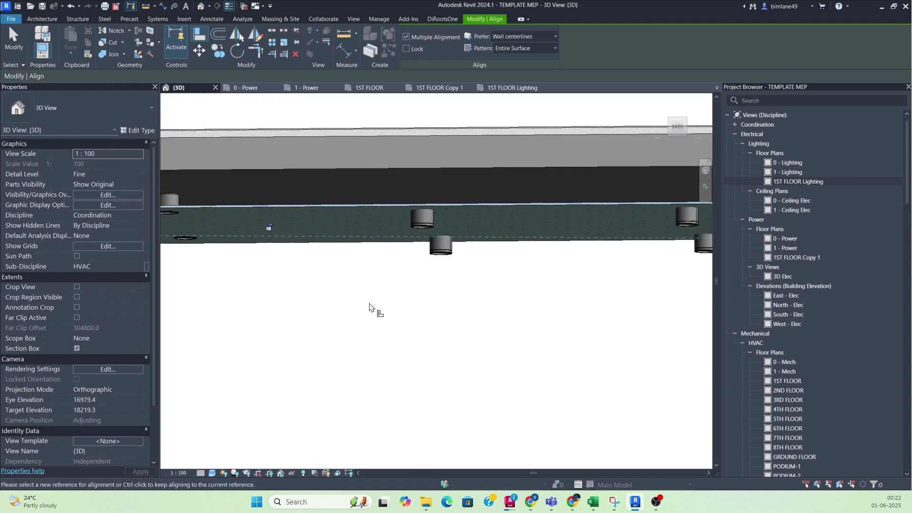
Step: Align the lower rims of the middle and far-end pairs of downlights flush with the same ceiling underside
click(423, 226)
click(440, 253)
middle_drag(438, 281, 280, 275)
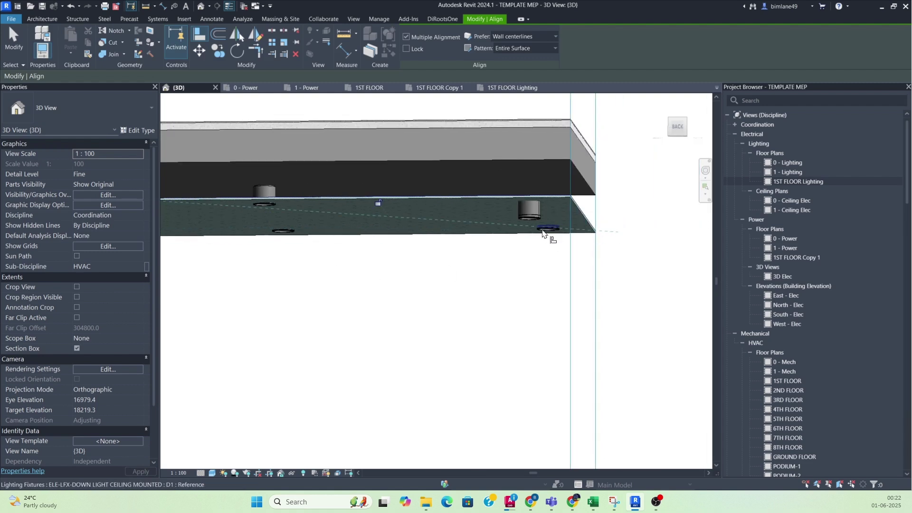
click(533, 217)
shift+middle_drag(533, 216, 495, 375)
key(Escape)
key(Escape)
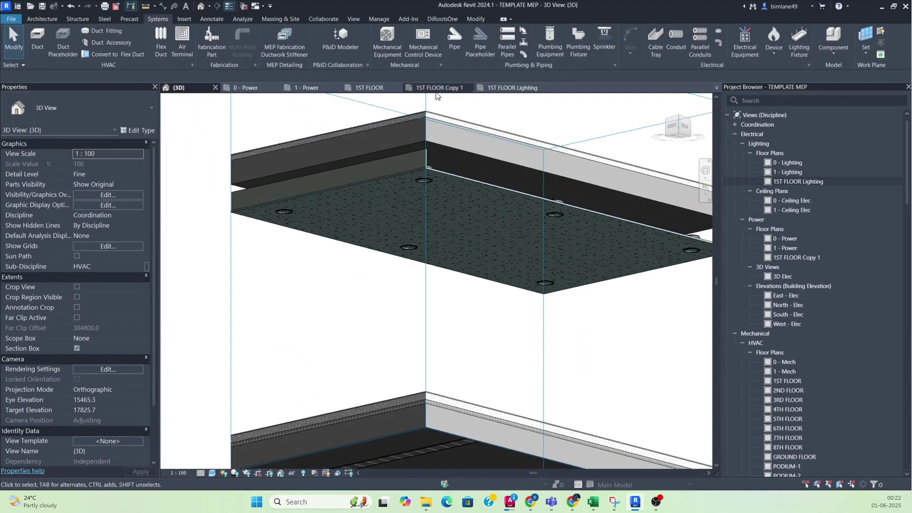
Step: Isolate the entrance corridor and kitchen island downlights from the 1ST FLOOR Lighting plan in a 3D selection box
click(512, 88)
middle_drag(275, 248, 511, 299)
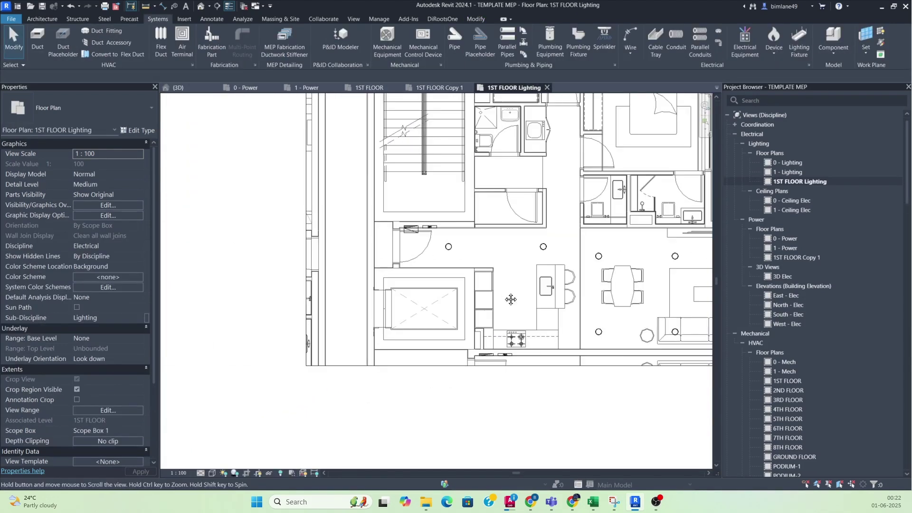
scroll(467, 241, up, 1)
drag(332, 234, 492, 263)
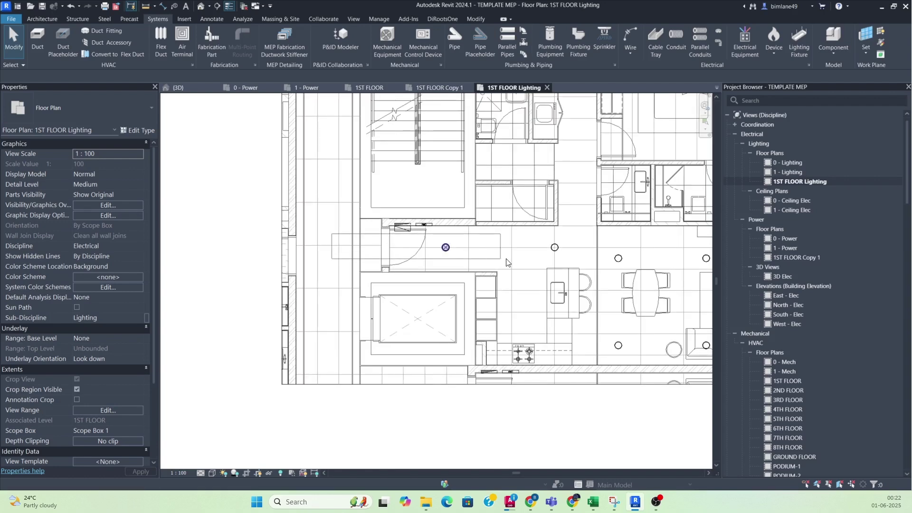
drag(579, 272, 580, 272)
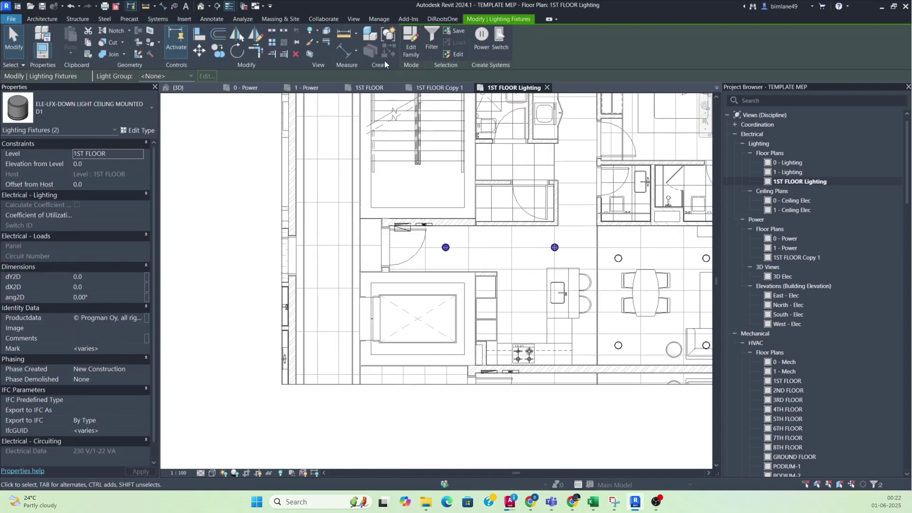
click(311, 54)
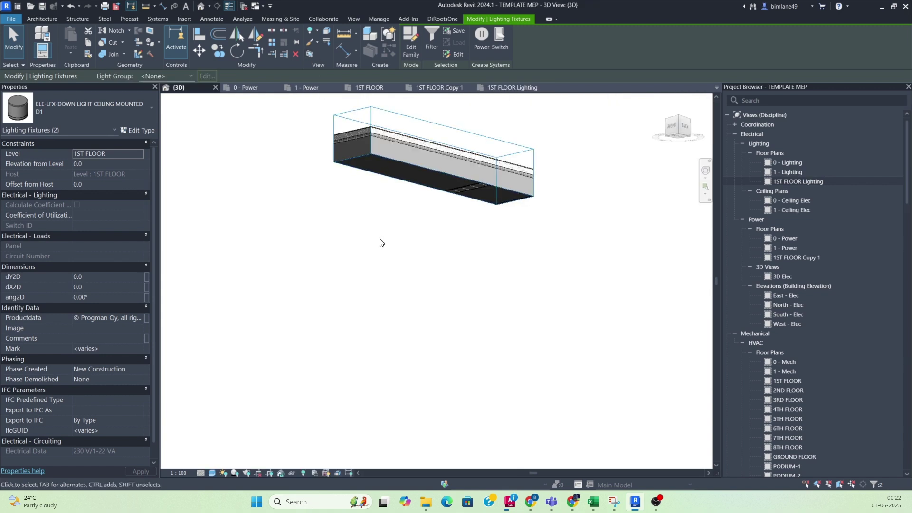
shift+middle_drag(523, 249, 541, 382)
middle_drag(480, 224, 476, 354)
click(475, 352)
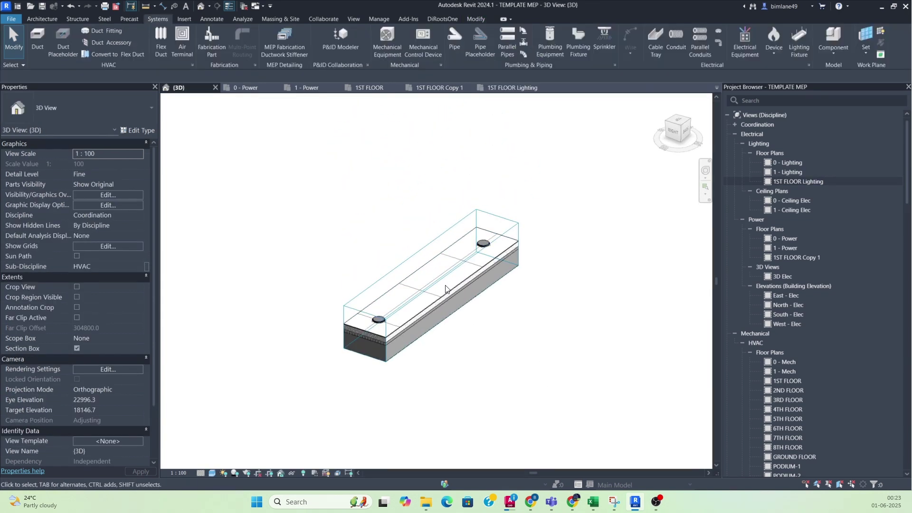
Step: Extend the section box upward past the ceiling and the slab above the two downlights
click(436, 285)
scroll(431, 317, down, 2)
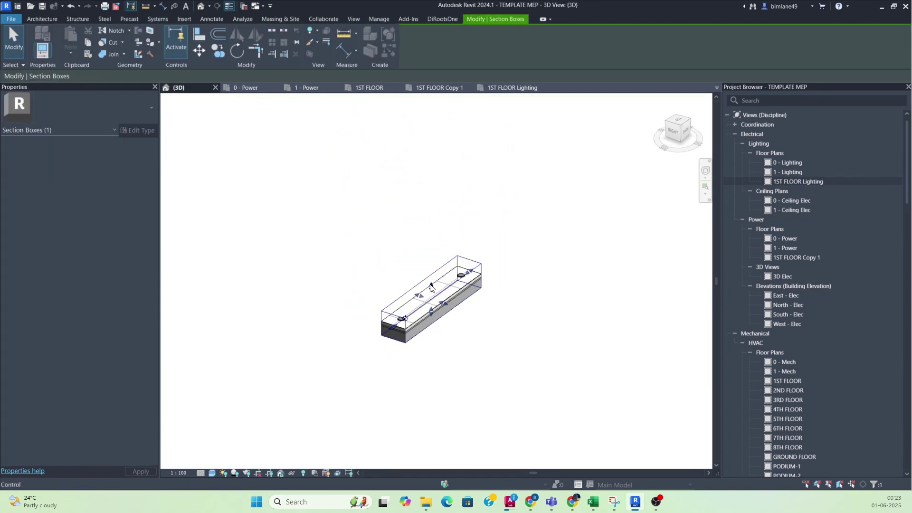
drag(430, 287, 420, 148)
drag(419, 106, 419, 97)
shift+middle_drag(462, 321, 413, 360)
click(478, 245)
scroll(478, 243, up, 2)
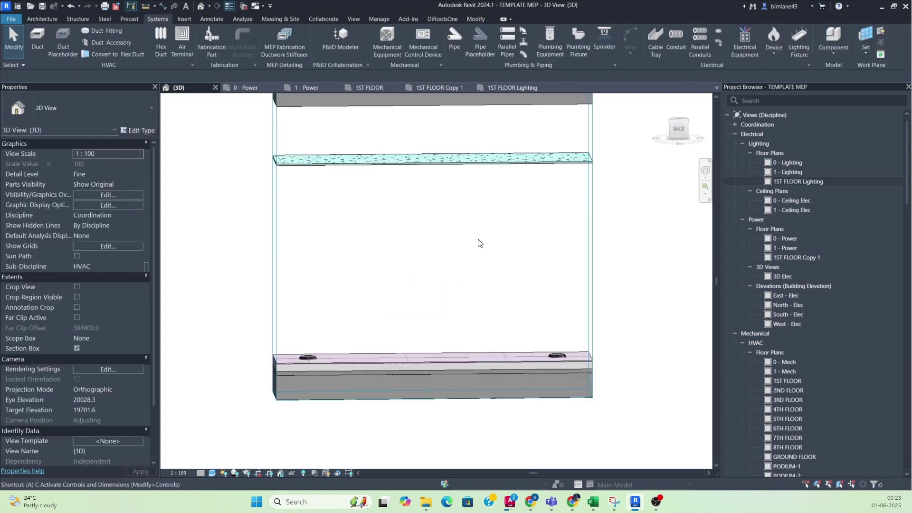
Step: Align the entrance corridor and kitchen downlights from the floor up to the underside of the gypsum ceiling
key(a)
key(l)
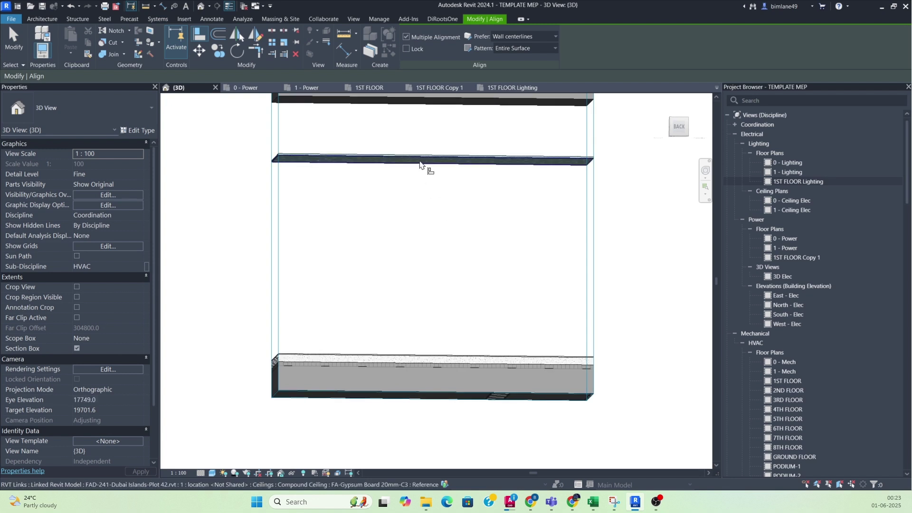
scroll(415, 165, up, 1)
click(415, 165)
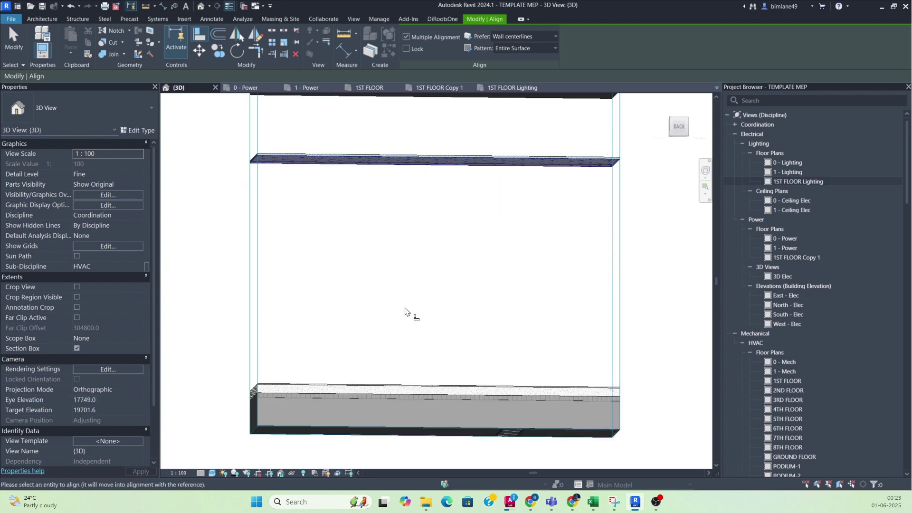
middle_drag(405, 309, 461, 219)
shift+middle_drag(444, 274, 448, 326)
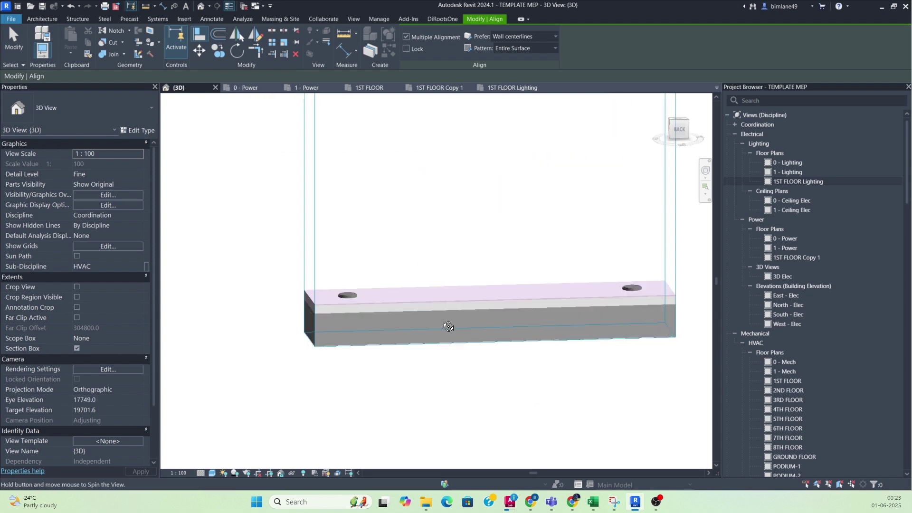
click(350, 301)
shift+middle_drag(635, 297, 635, 230)
Step: Align the lower rims of the entrance corridor and kitchen downlights flush with the ceiling's underside
scroll(410, 223, up, 5)
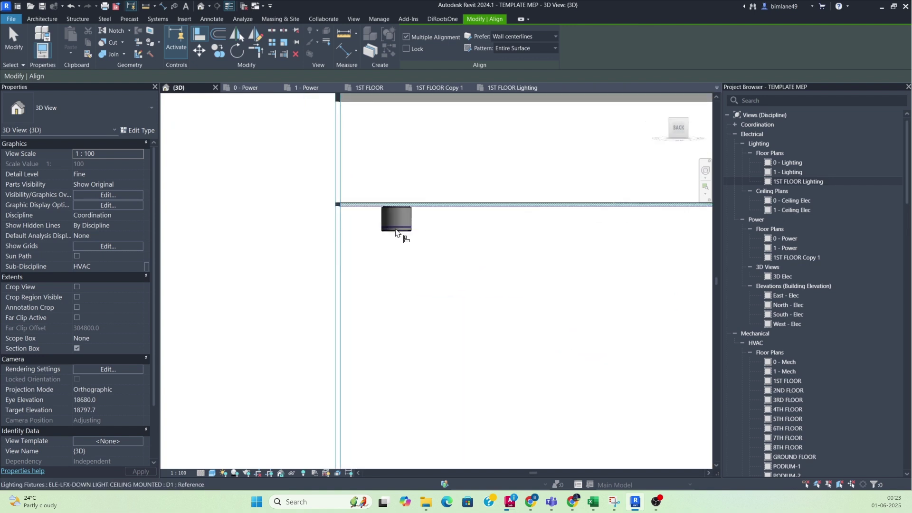
click(398, 229)
scroll(376, 266, down, 2)
middle_drag(554, 281, 531, 302)
scroll(369, 230, up, 3)
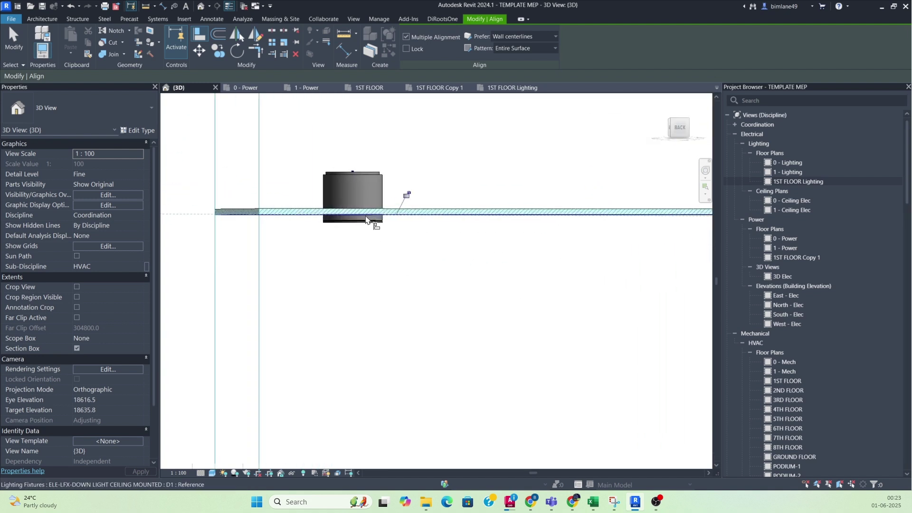
scroll(369, 285, down, 2)
middle_drag(593, 295, 317, 240)
middle_drag(572, 246, 420, 255)
scroll(515, 243, up, 3)
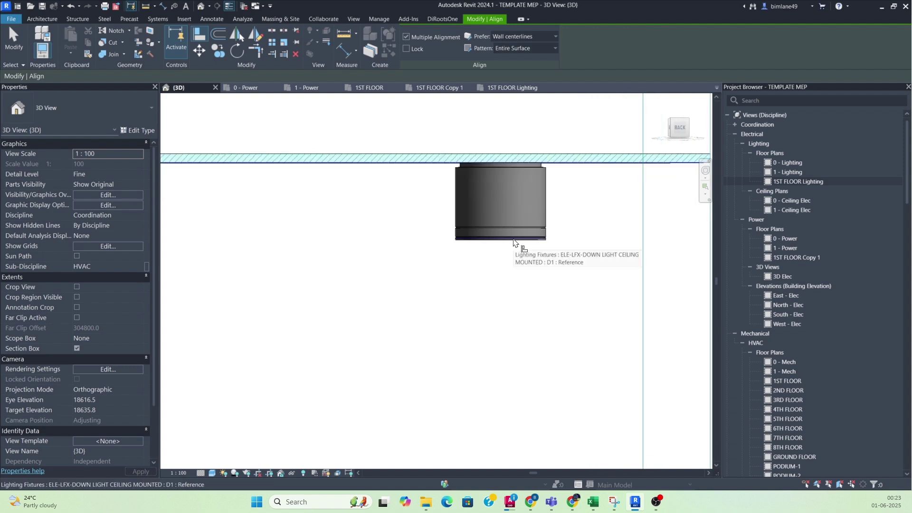
click(517, 241)
scroll(550, 295, down, 2)
shift+middle_drag(550, 295, 460, 284)
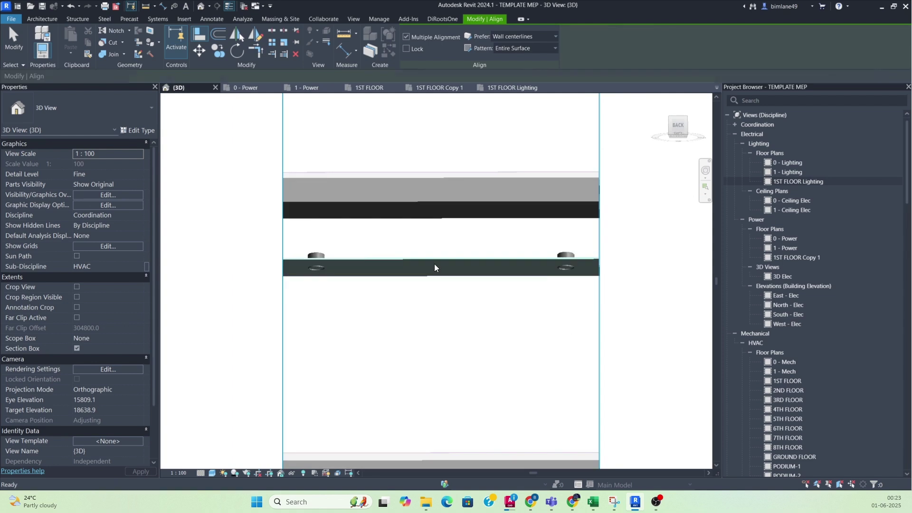
Step: On the 1ST FLOOR Lighting plan, place similar D1 downlights: one outside the small bathroom beside the stairs and two along the adjoining corridor
key(Escape)
key(Escape)
click(518, 88)
scroll(407, 296, up, 5)
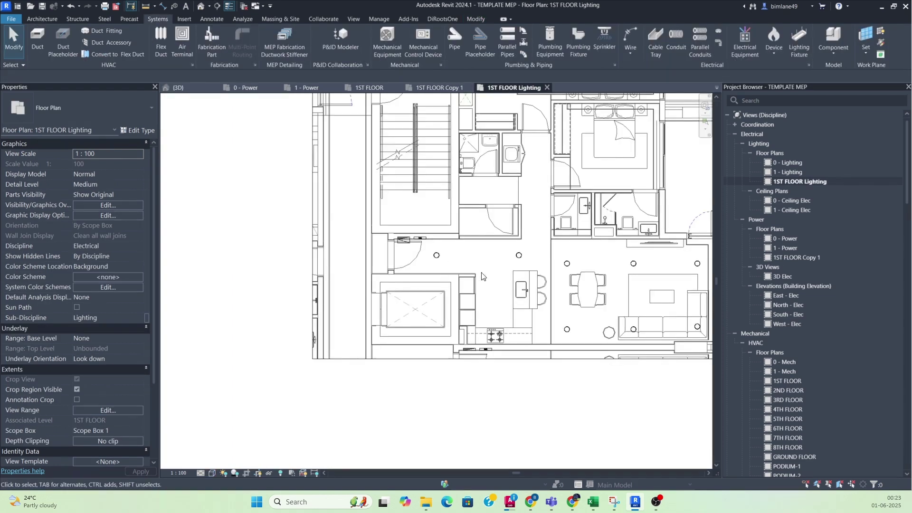
scroll(407, 294, up, 2)
click(408, 290)
key(c)
key(s)
middle_drag(478, 240, 491, 338)
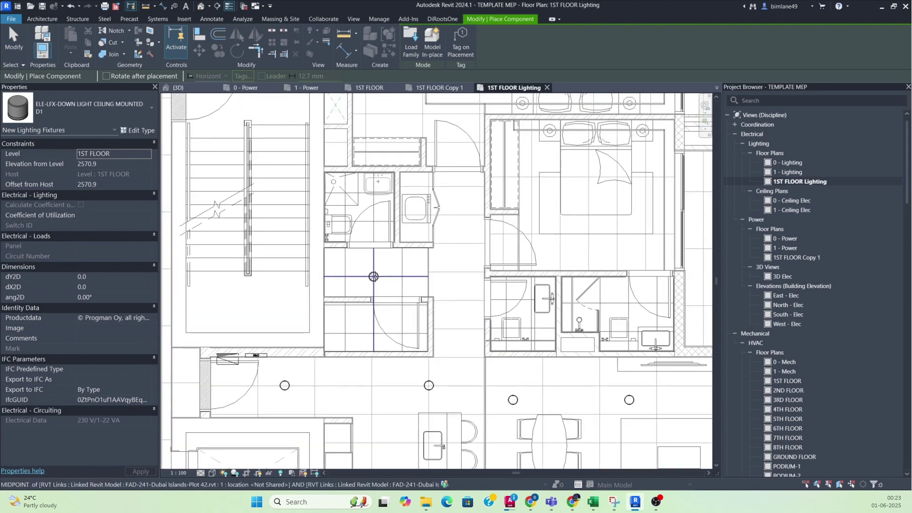
scroll(358, 263, up, 2)
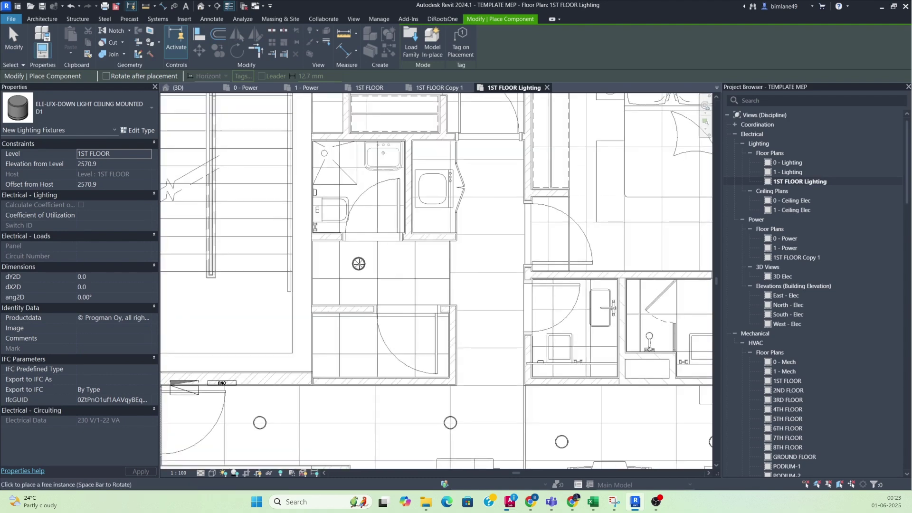
click(359, 264)
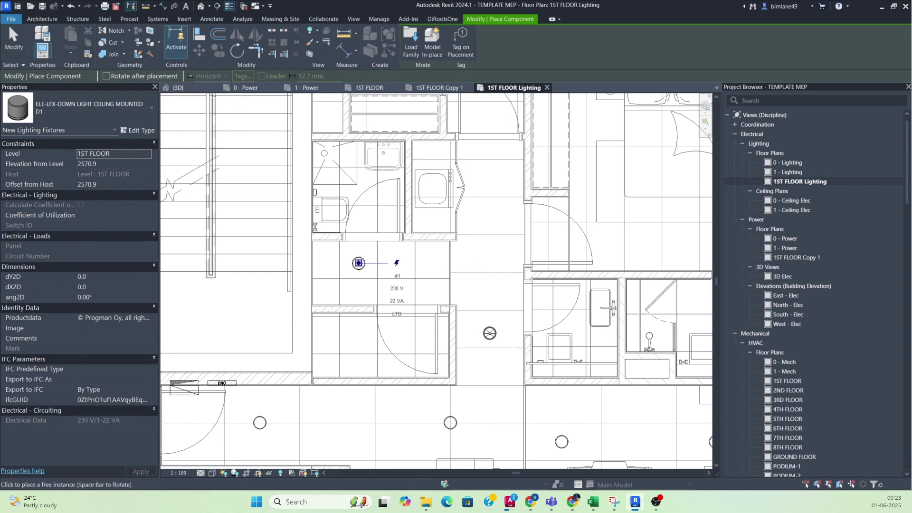
scroll(482, 342, down, 3)
middle_drag(483, 344, 409, 236)
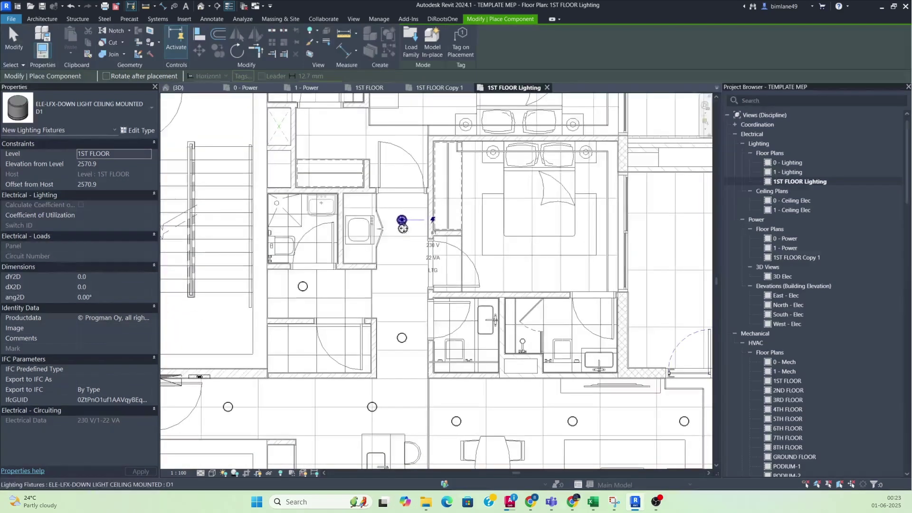
Step: Place two D1 downlights in a row past the foot of the bed, one at the bedroom door swing and one farther into the room
middle_drag(539, 269, 529, 303)
scroll(490, 307, up, 1)
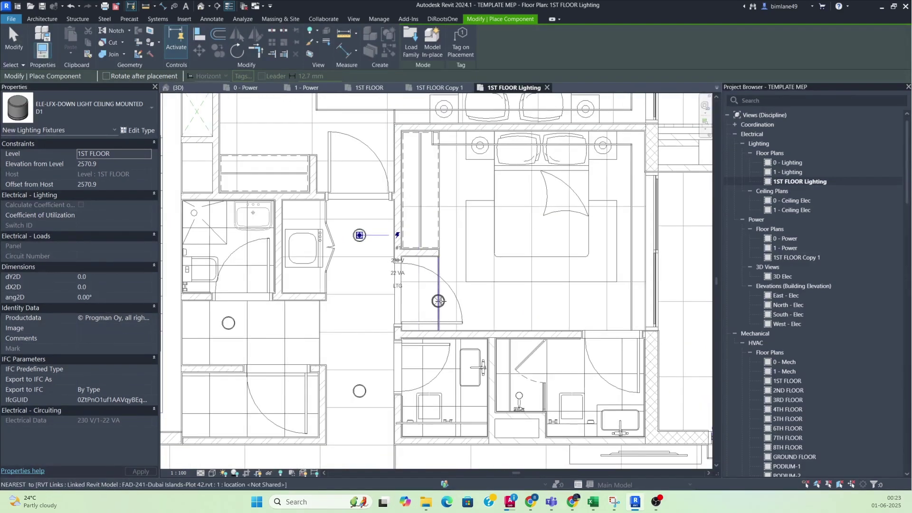
scroll(429, 307, up, 1)
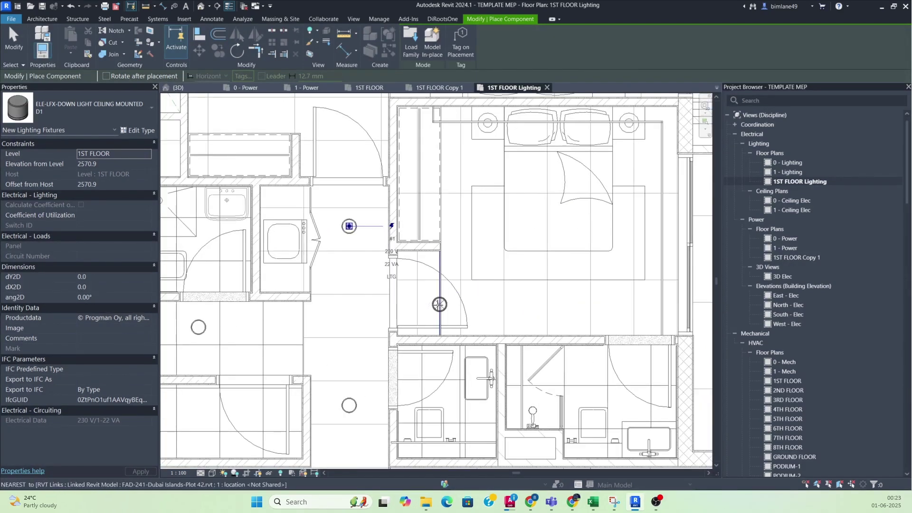
click(572, 305)
middle_drag(634, 312, 563, 358)
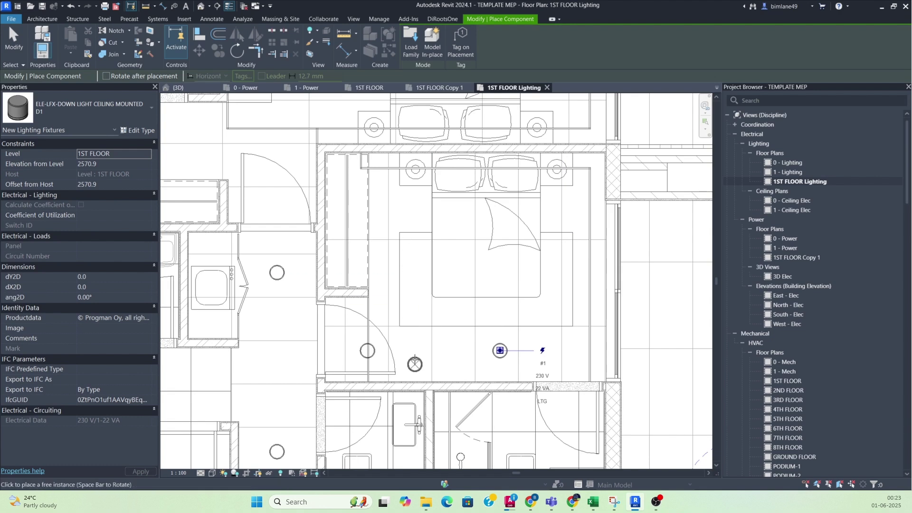
Step: Delete the D1 downlight at the bedroom door swing
key(Escape)
click(368, 351)
key(Delete)
Step: Place two similar D1 downlights in line with the one past the foot of the bed, one on each side of it
click(499, 356)
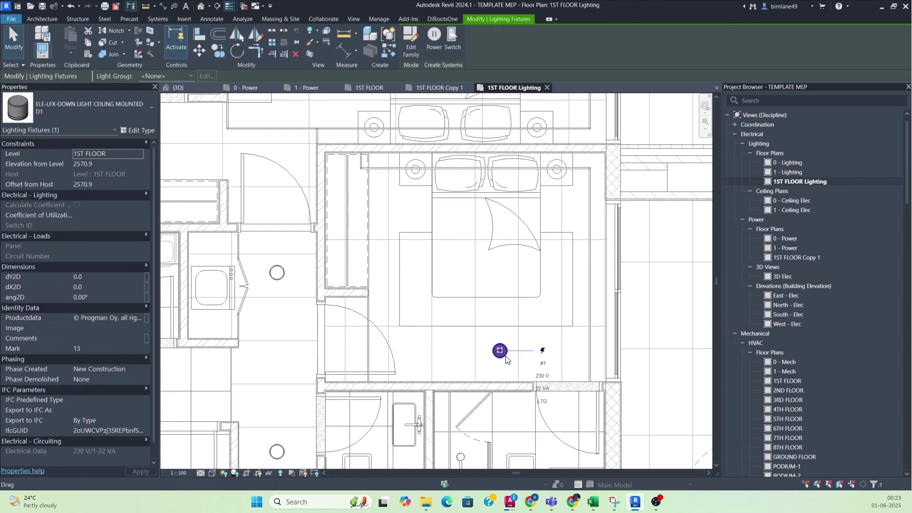
key(c)
key(s)
click(411, 350)
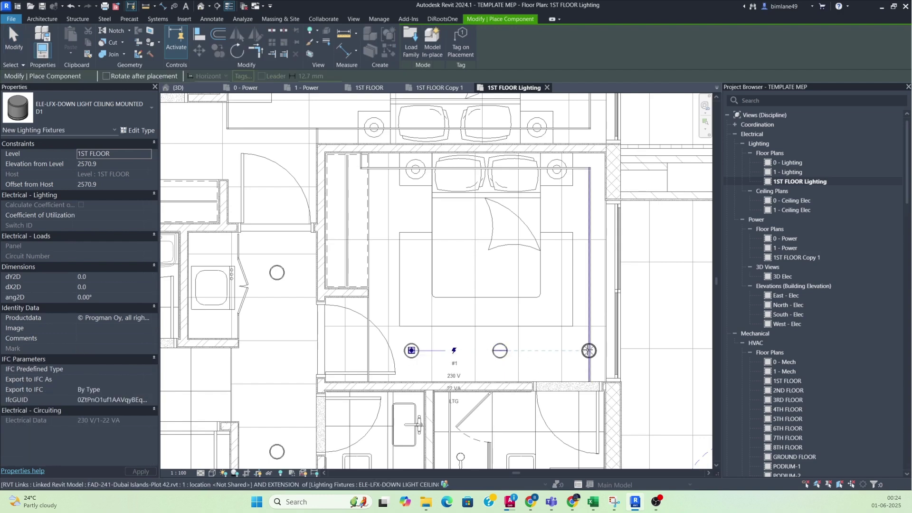
click(584, 319)
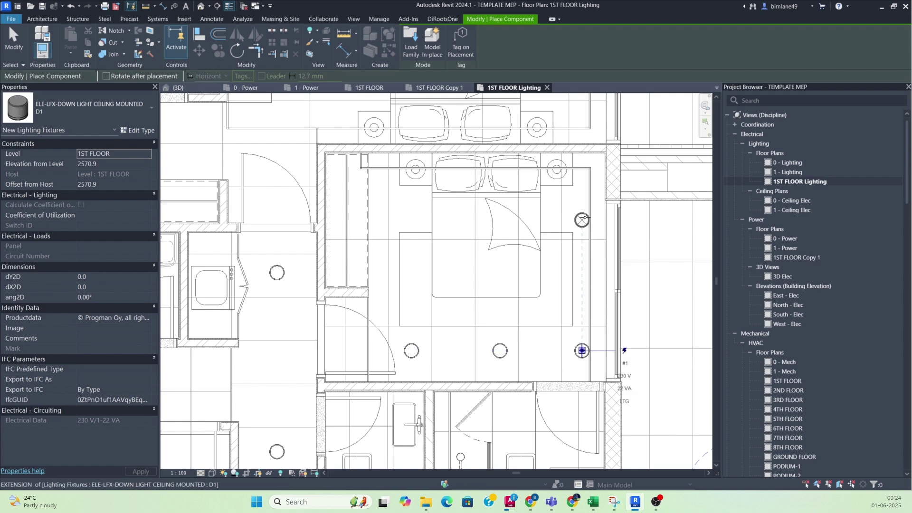
Step: Place a row of three D1 downlights across the pillow end of the bed, lined up with the row at its foot
click(588, 200)
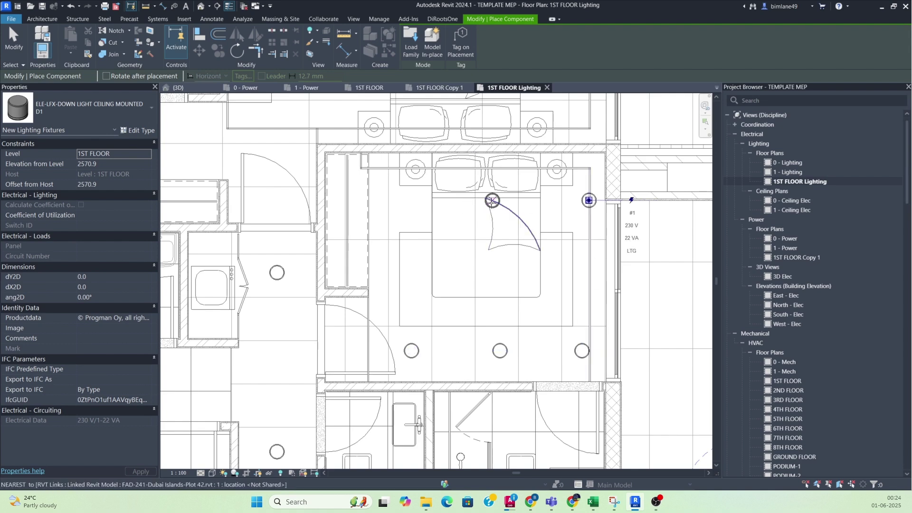
click(496, 202)
click(408, 204)
Step: Place a D1 downlight above the toilet in the bathroom that opens onto the corridor below the bedroom
middle_drag(376, 315, 470, 251)
scroll(445, 275, up, 2)
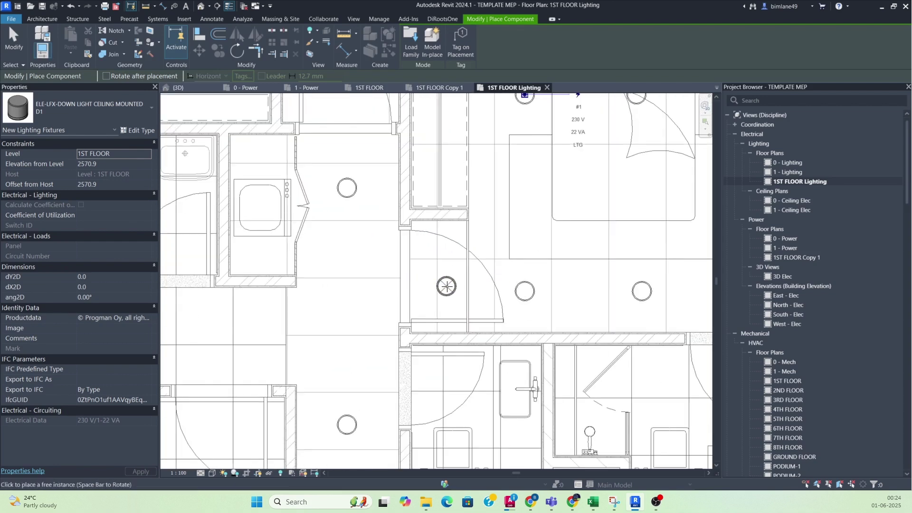
scroll(442, 295, down, 2)
scroll(421, 305, down, 2)
middle_drag(421, 306, 391, 229)
scroll(431, 277, up, 2)
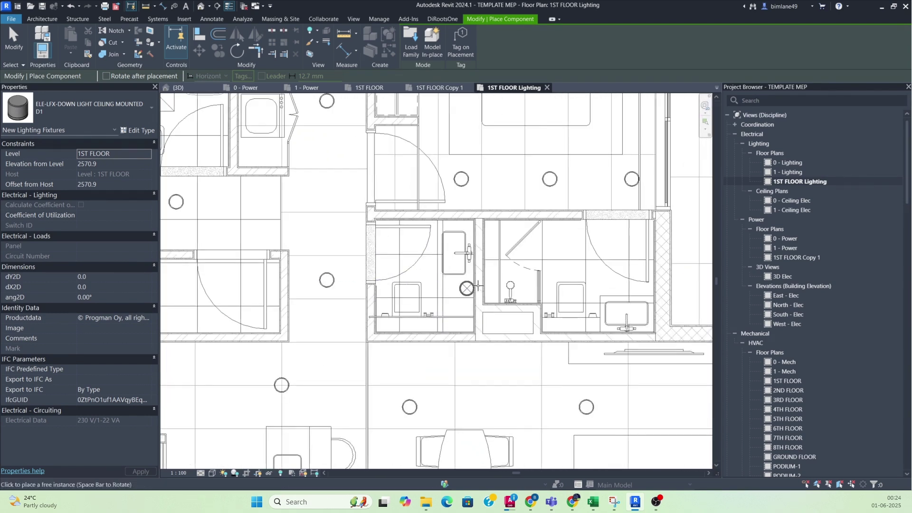
scroll(430, 266, up, 2)
scroll(396, 299, up, 1)
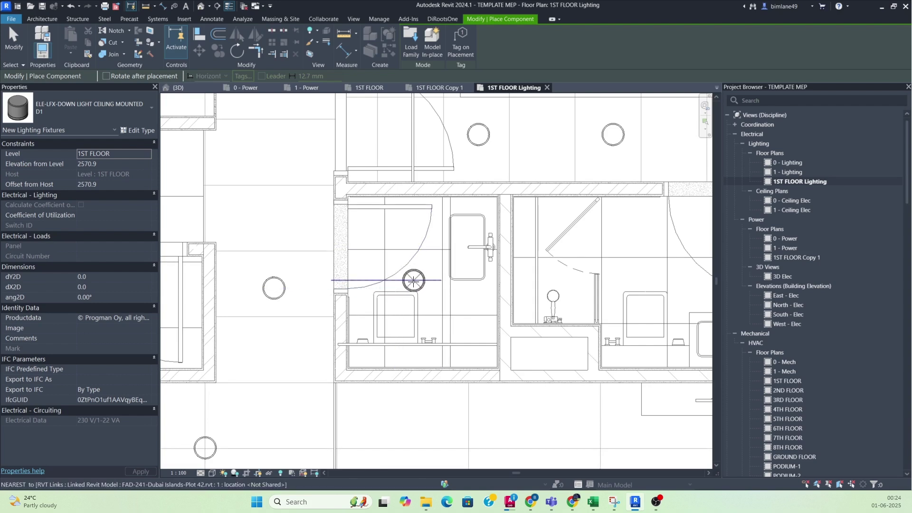
middle_drag(417, 253, 317, 185)
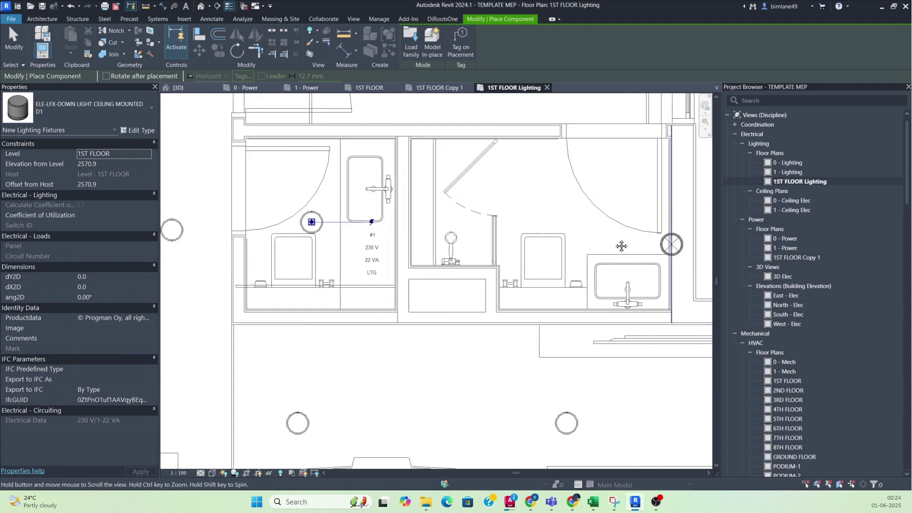
Step: Place two D1 downlights in the bedroom's ensuite bathroom, one above the toilet and one inside the door swing
middle_drag(677, 242, 528, 260)
click(382, 161)
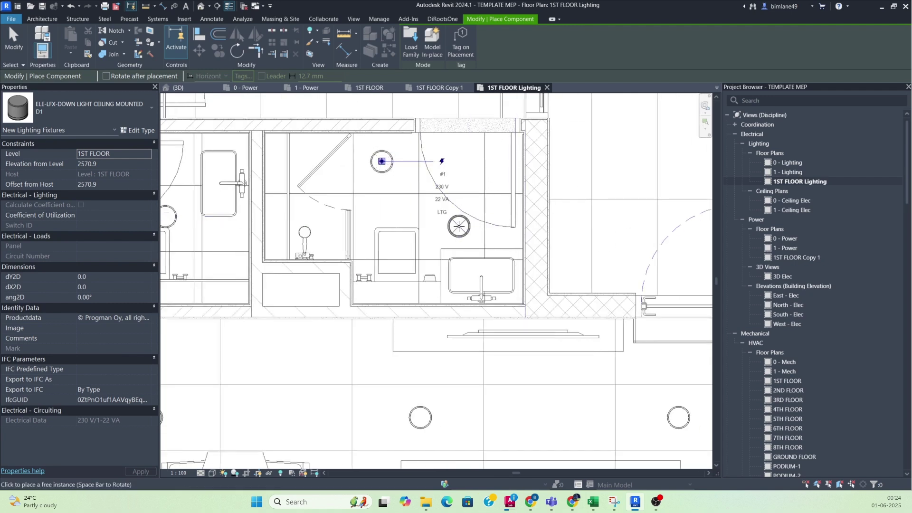
key(ctrl+z)
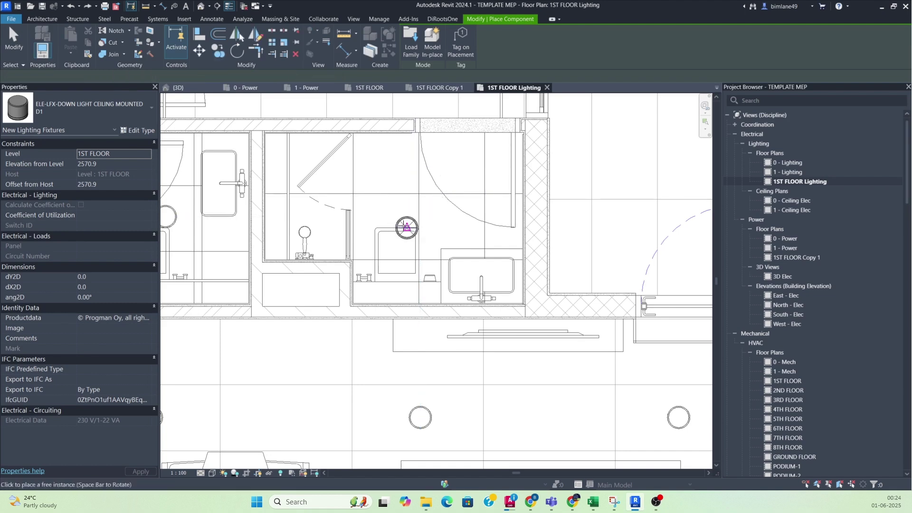
click(397, 228)
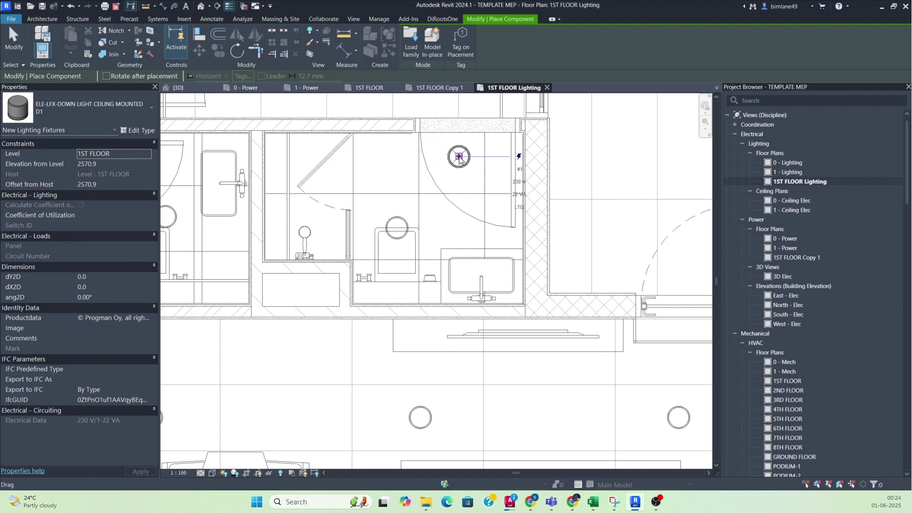
Step: Place one D1 downlight in the small room above the entrance corridor and one in the small bathroom beside the stairs
scroll(464, 166, down, 5)
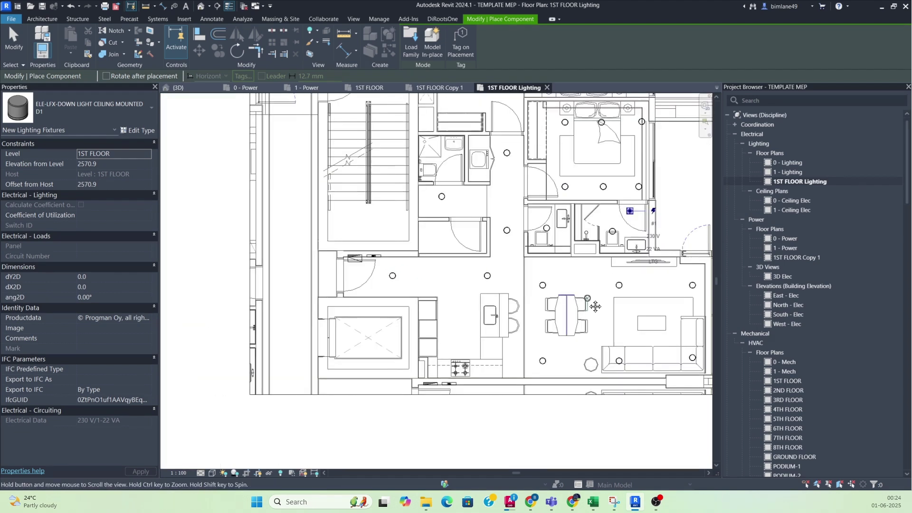
scroll(453, 239, up, 4)
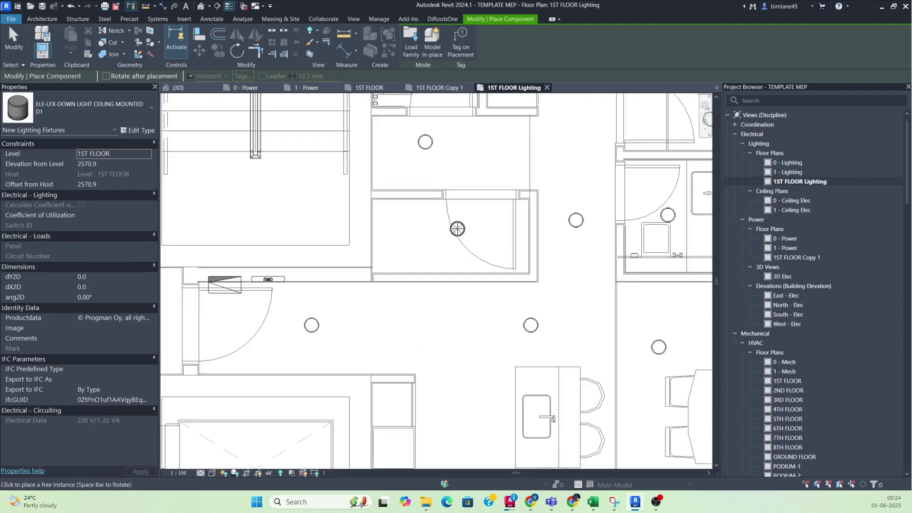
click(470, 225)
scroll(432, 256, down, 3)
scroll(413, 215, up, 2)
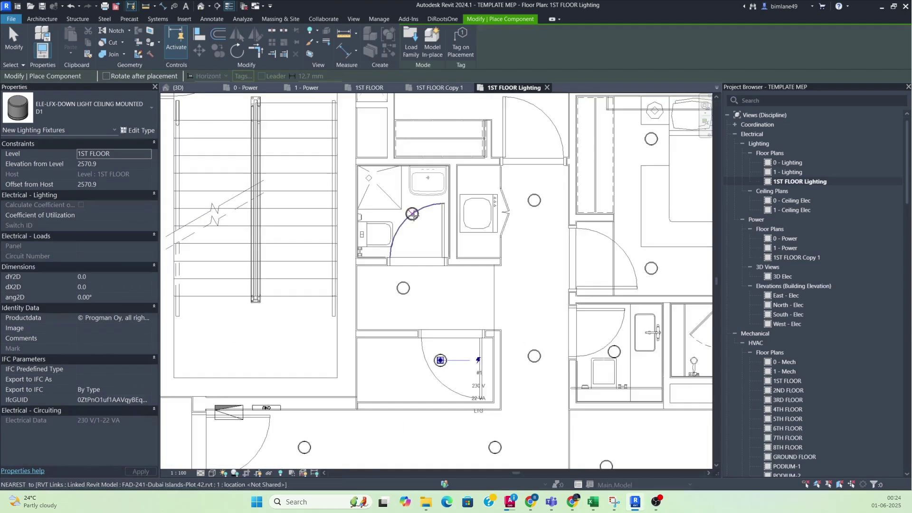
scroll(413, 215, up, 2)
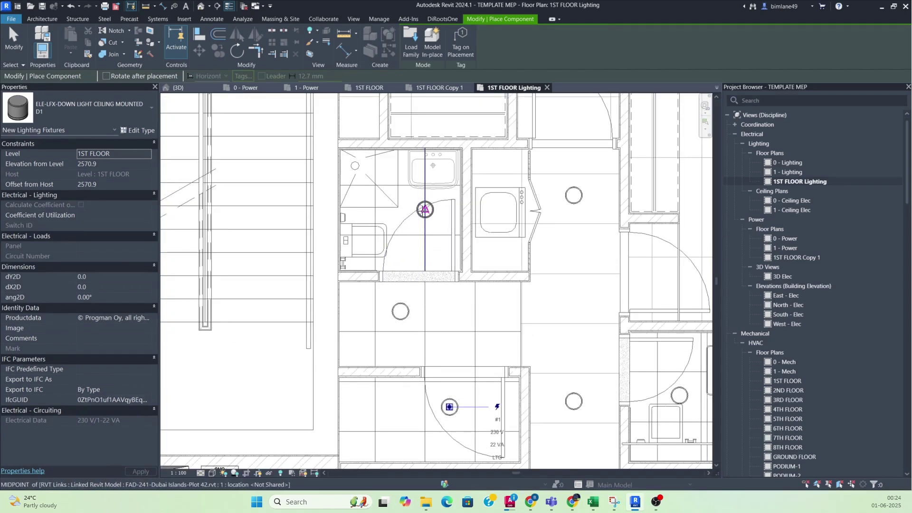
click(419, 215)
Step: Place a D1 downlight in the passage in front of the wardrobe above the small bathroom
scroll(441, 254, down, 4)
middle_drag(442, 255, 437, 320)
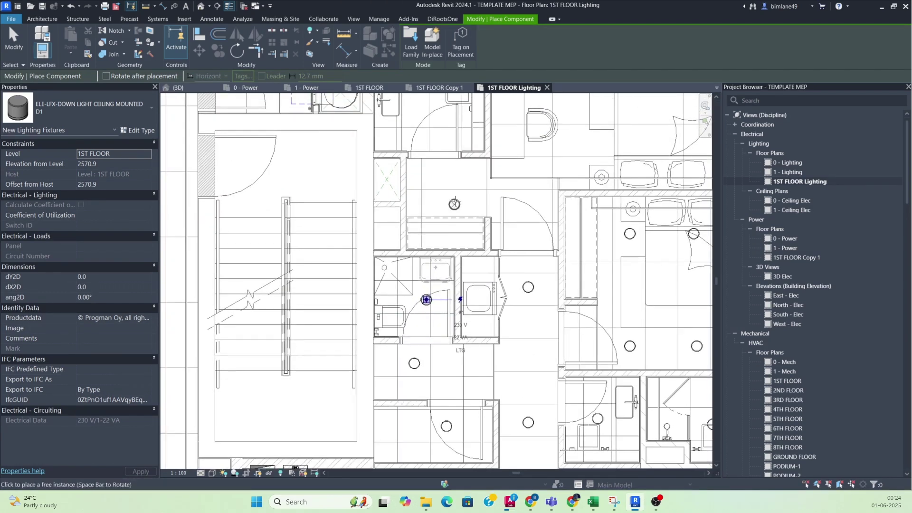
middle_drag(446, 224, 443, 258)
scroll(442, 257, up, 3)
scroll(433, 247, up, 1)
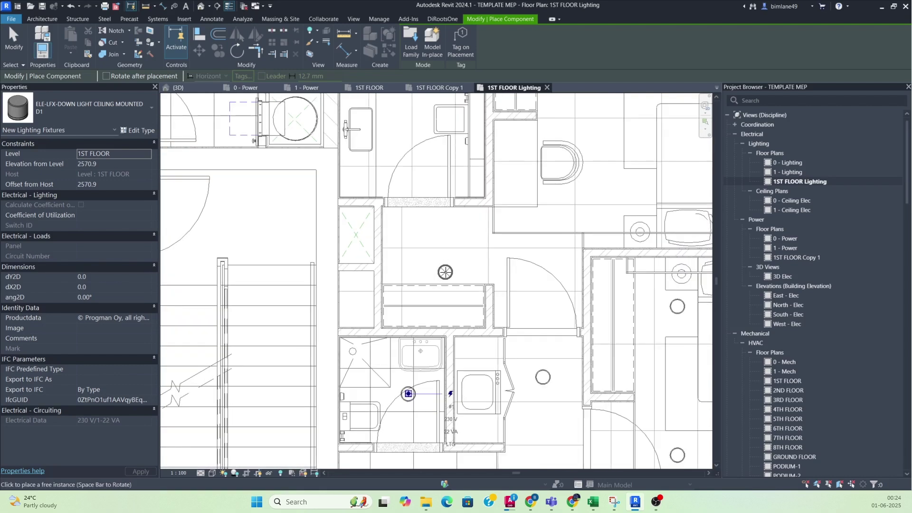
click(445, 271)
Step: Place a D1 downlight between the washbasin and toilet of the bathroom north of the wardrobe passage, and finish placing downlights
middle_drag(436, 223, 451, 343)
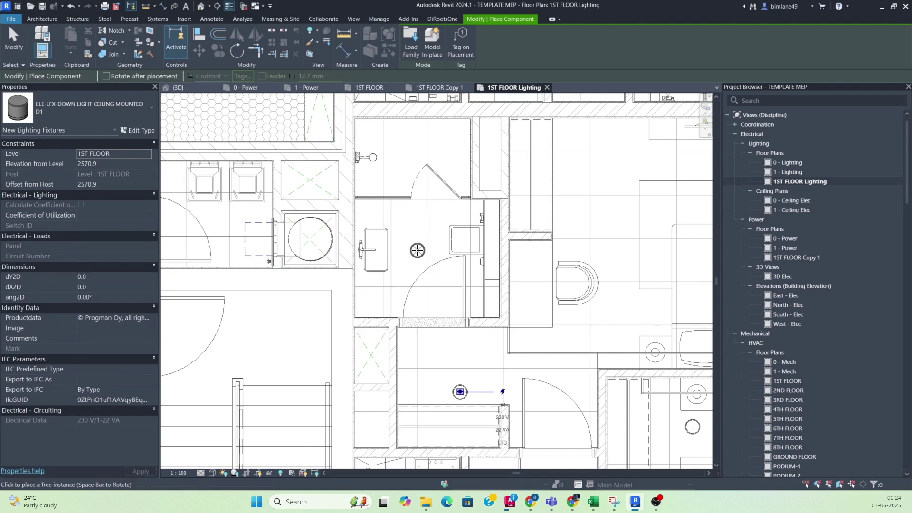
scroll(413, 247, up, 3)
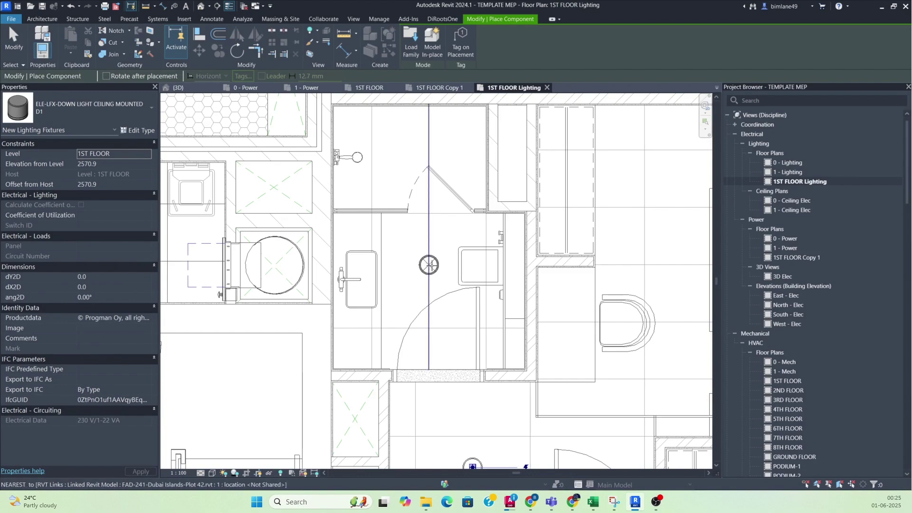
scroll(446, 264, down, 3)
mouse_move(424, 260)
middle_down()
mouse_move(437, 209)
mouse_move(421, 183)
mouse_move(416, 134)
middle_up()
mouse_move(450, 286)
middle_down()
mouse_move(423, 232)
mouse_move(426, 264)
mouse_move(438, 277)
middle_up()
key(Escape)
middle_drag(511, 337, 455, 382)
middle_drag(492, 204, 478, 277)
middle_drag(528, 239, 529, 253)
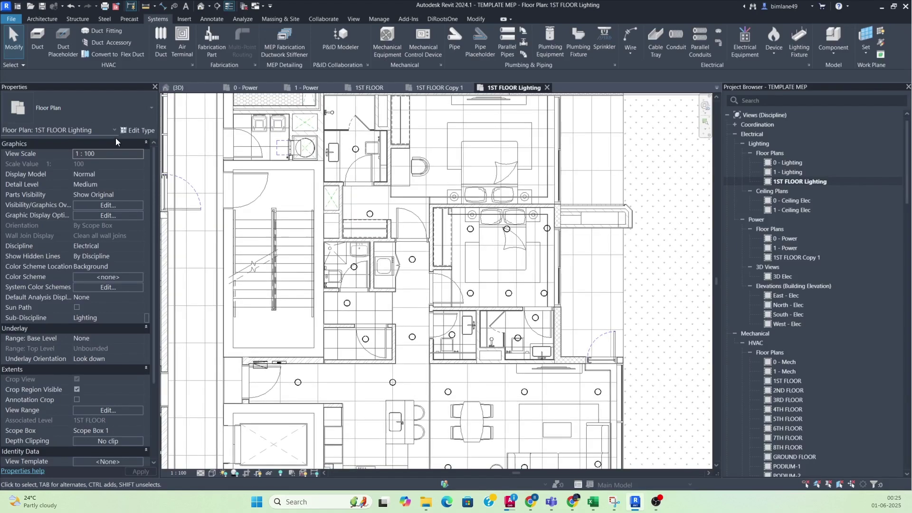
Step: Start placing a lighting fixture and choose the Plain Recessed Lighting Fixture type 600x600 - 277
click(798, 43)
click(129, 106)
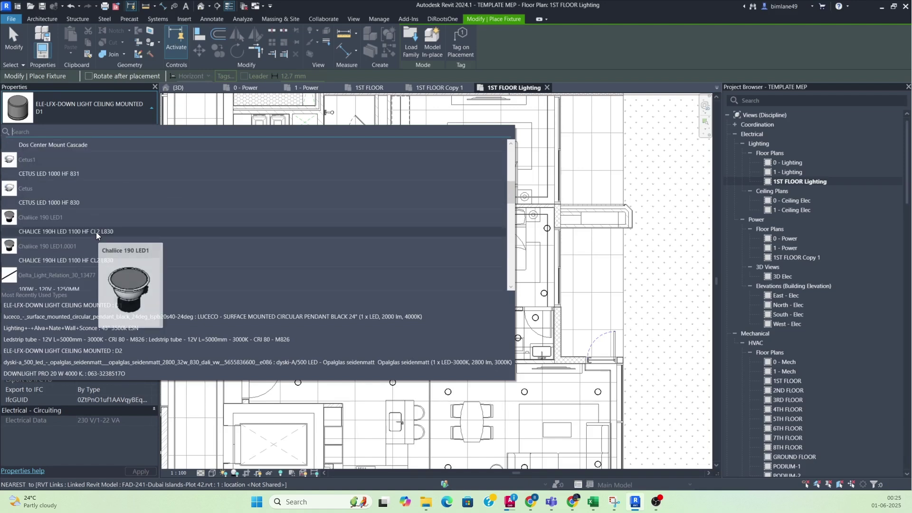
scroll(84, 246, down, 5)
scroll(83, 246, down, 5)
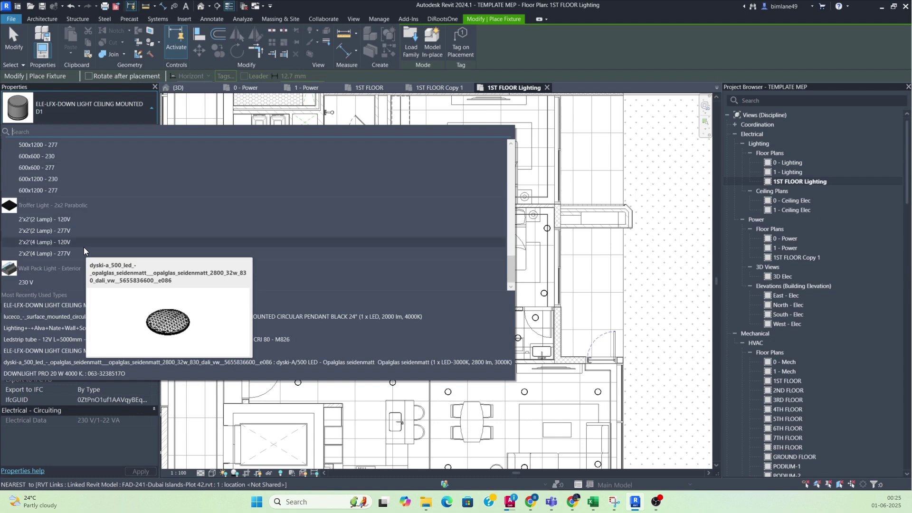
scroll(83, 247, up, 1)
scroll(83, 247, up, 8)
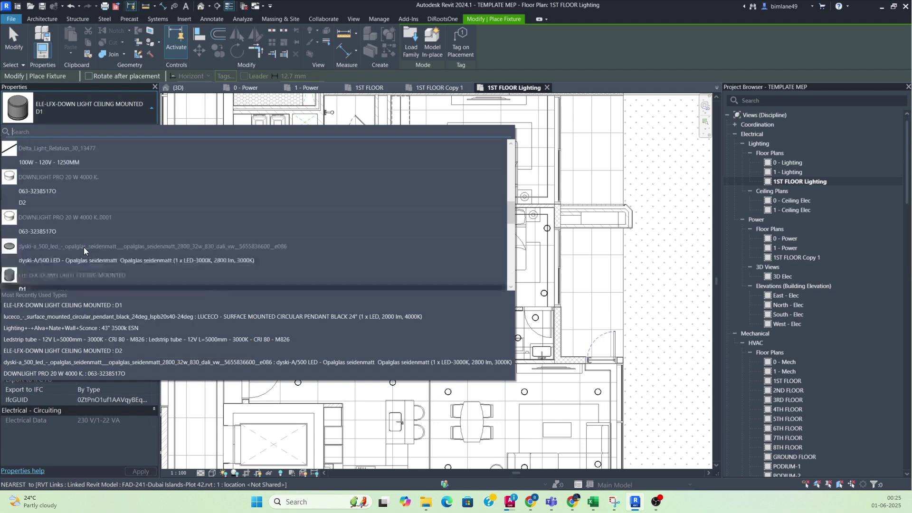
scroll(83, 251, down, 5)
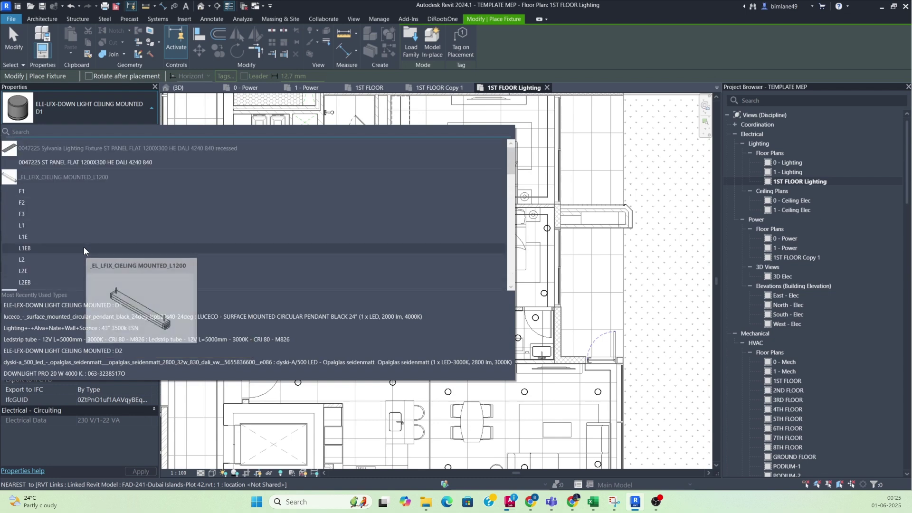
scroll(93, 247, down, 3)
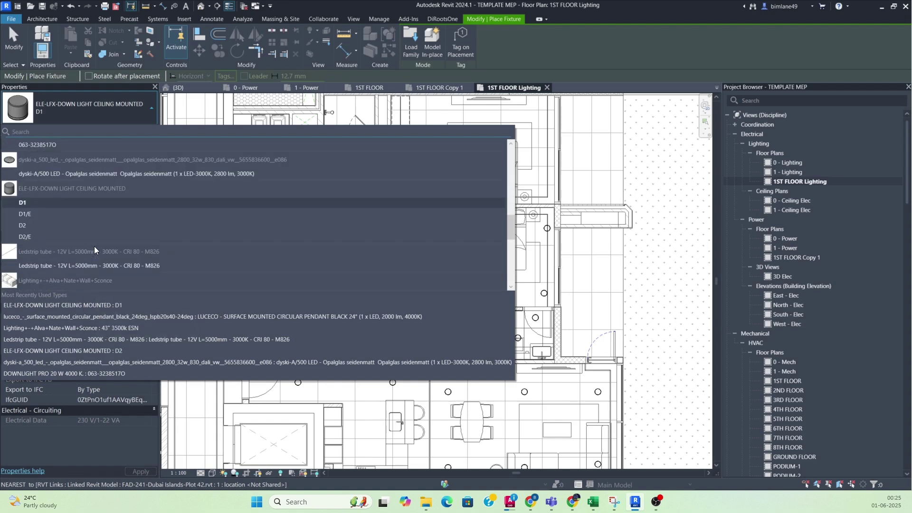
scroll(94, 246, down, 3)
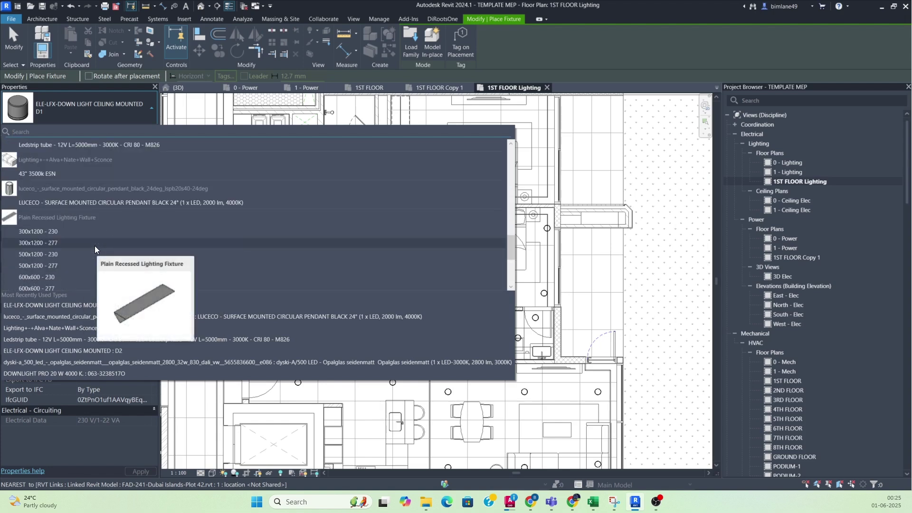
scroll(94, 244, down, 2)
scroll(76, 254, up, 2)
scroll(60, 249, down, 1)
click(42, 251)
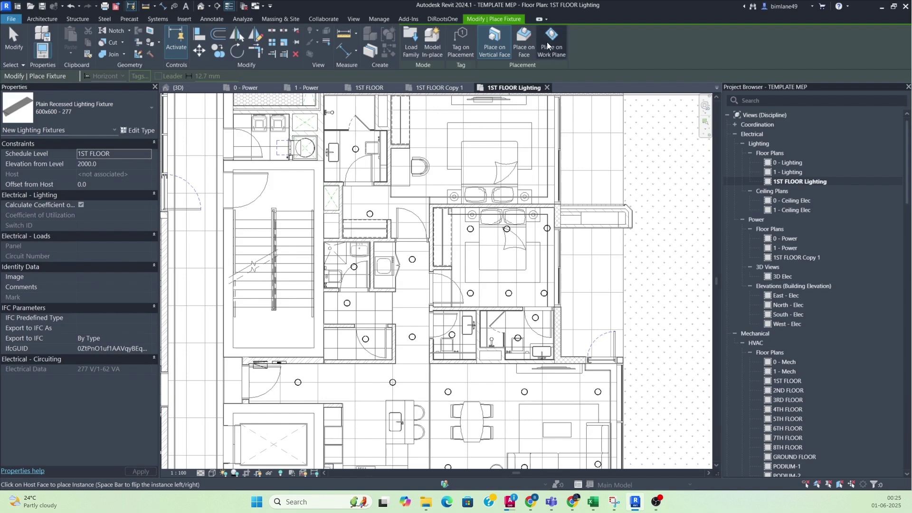
Step: Place one 600x600 - 277 recessed fixture at the dining table and set its offset from host to 2500
scroll(406, 346, up, 4)
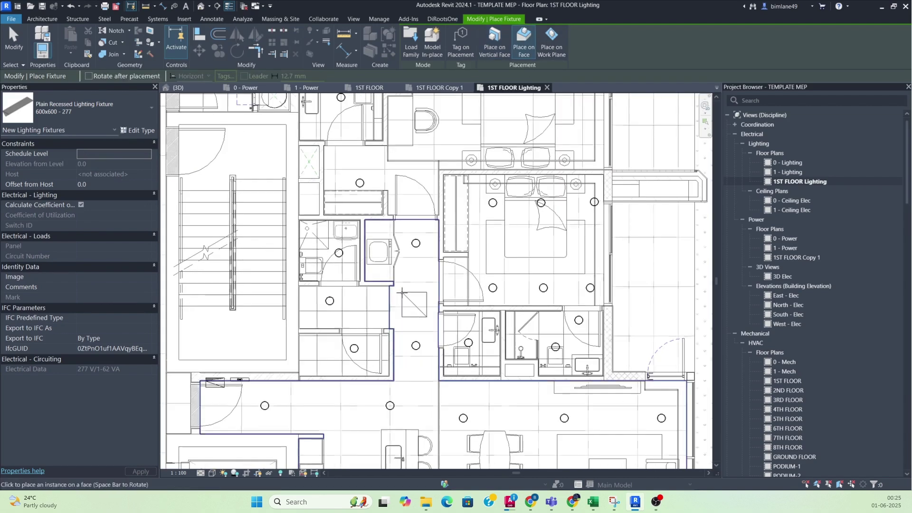
scroll(401, 286, down, 4)
middle_drag(417, 338, 355, 212)
scroll(450, 297, up, 1)
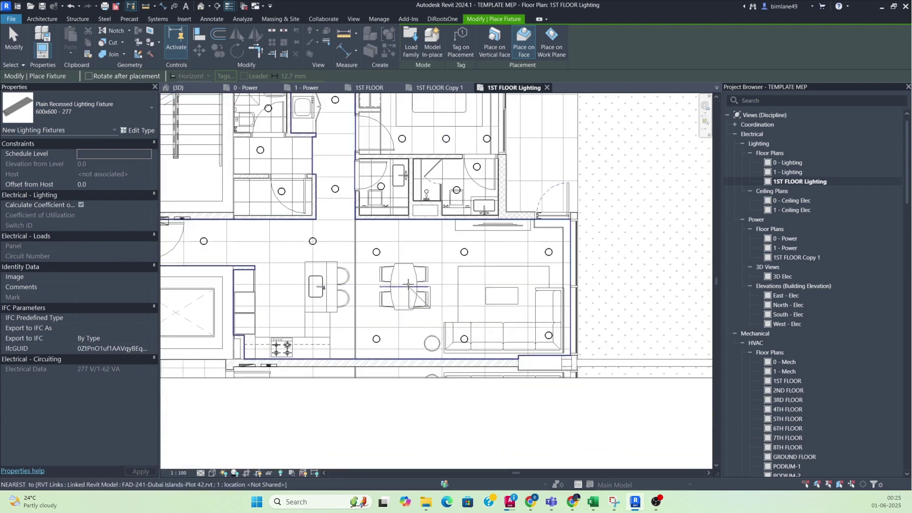
scroll(401, 283, up, 2)
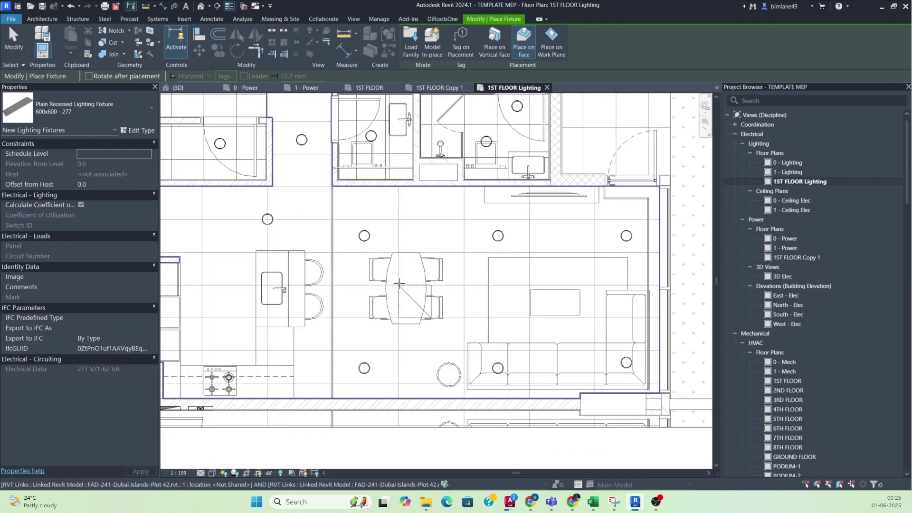
click(414, 282)
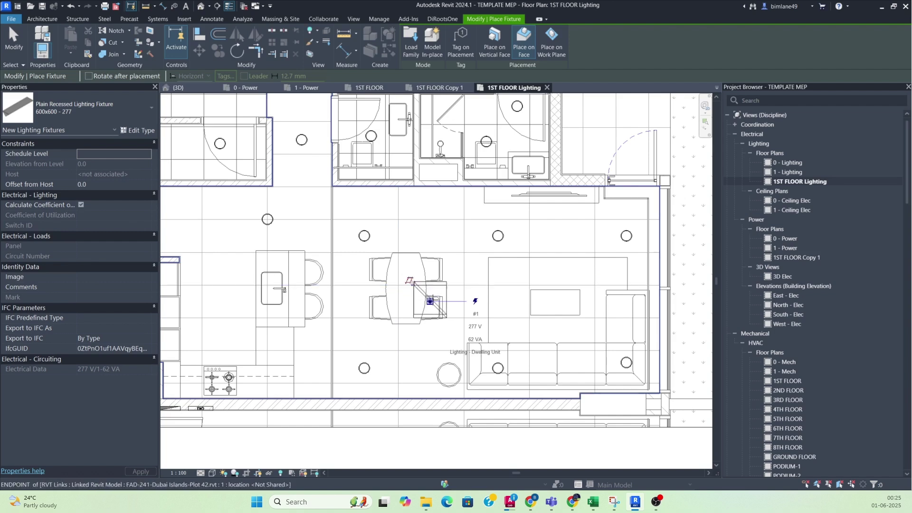
key(Escape)
click(445, 302)
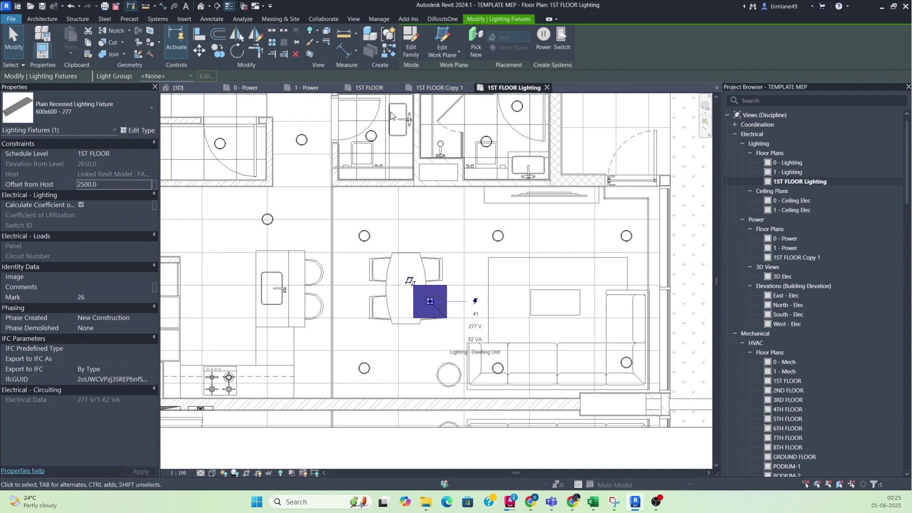
Step: Isolate the 600x600 fixture in a 3D section box and try to align it to the gypsum ceiling
click(310, 55)
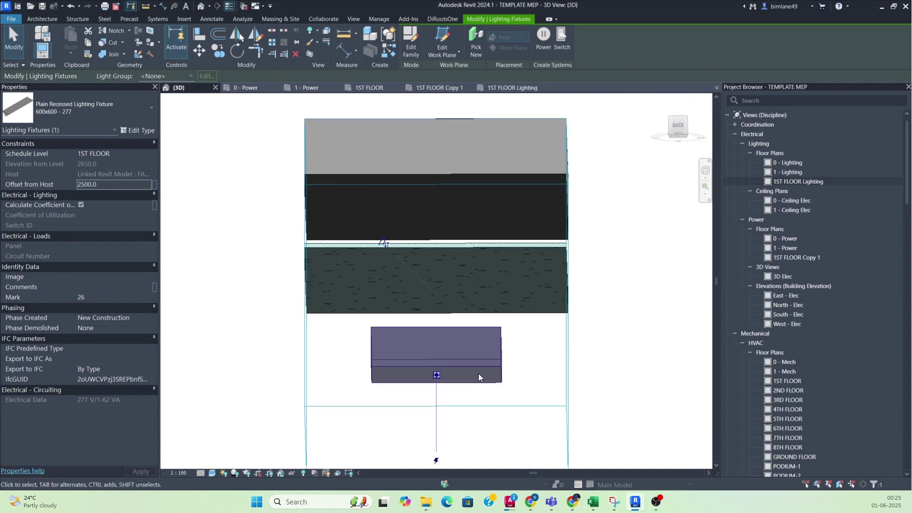
key(Escape)
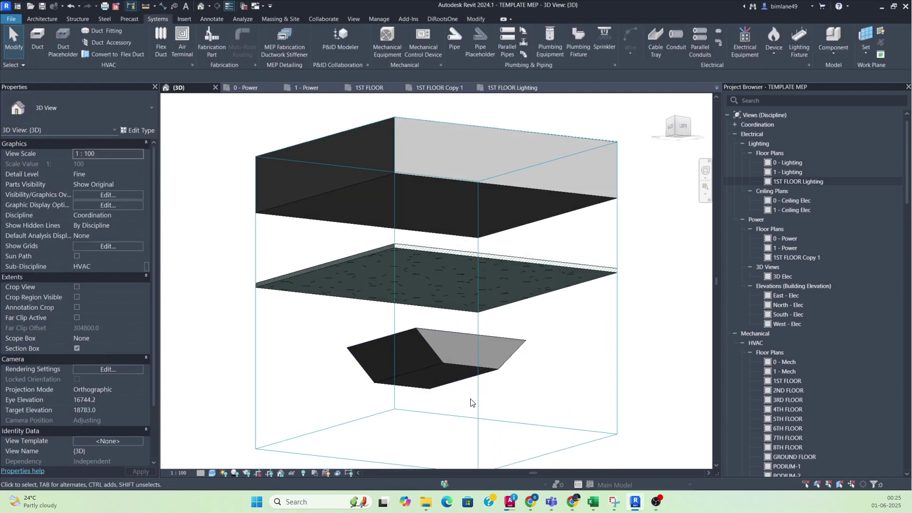
key(l)
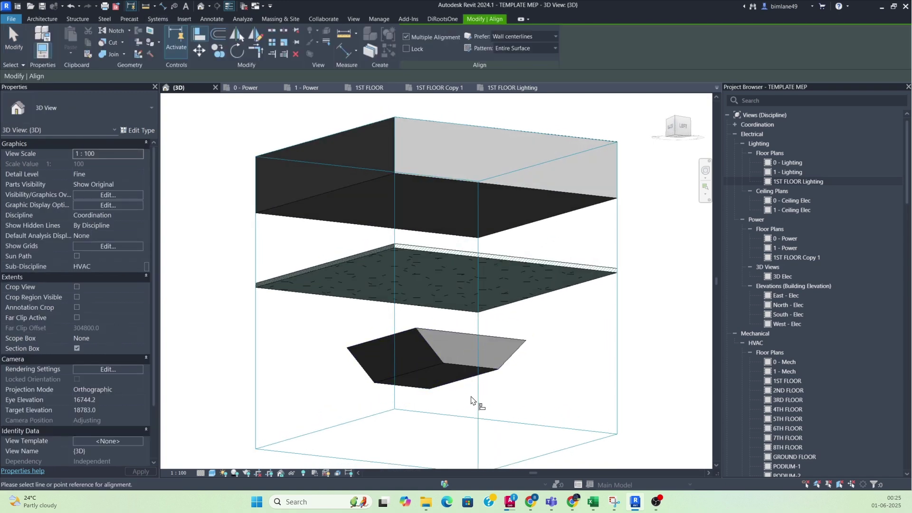
click(459, 260)
key(Escape)
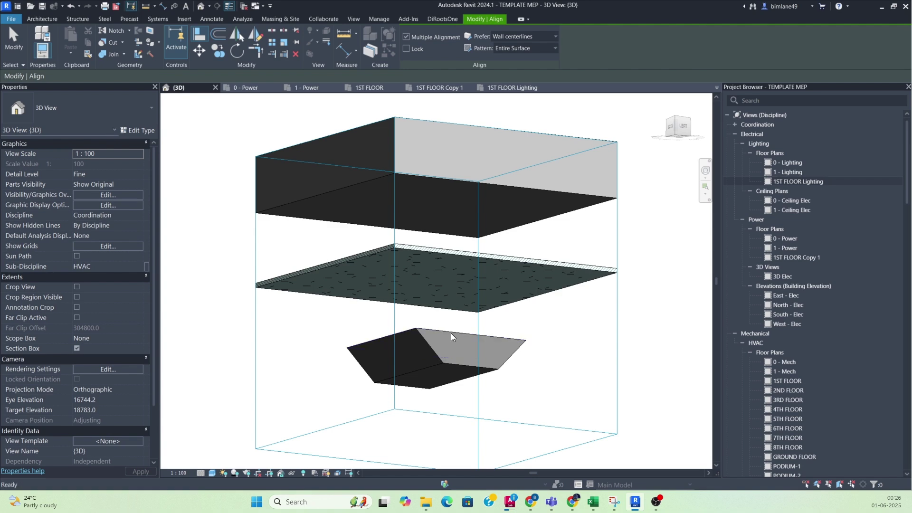
key(Escape)
Step: Try to move the 600x600 fixture onto the gypsum ceiling by picking it as the new work plane, and undo the changes
click(451, 334)
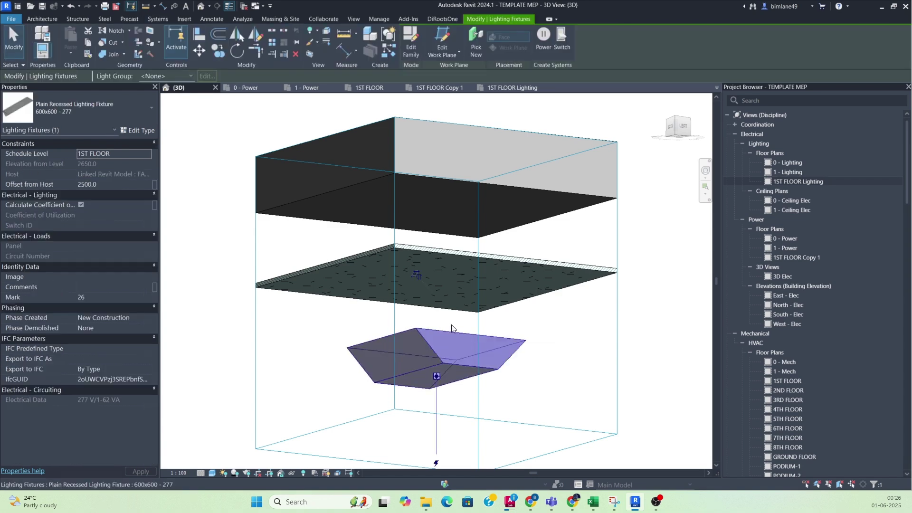
click(441, 35)
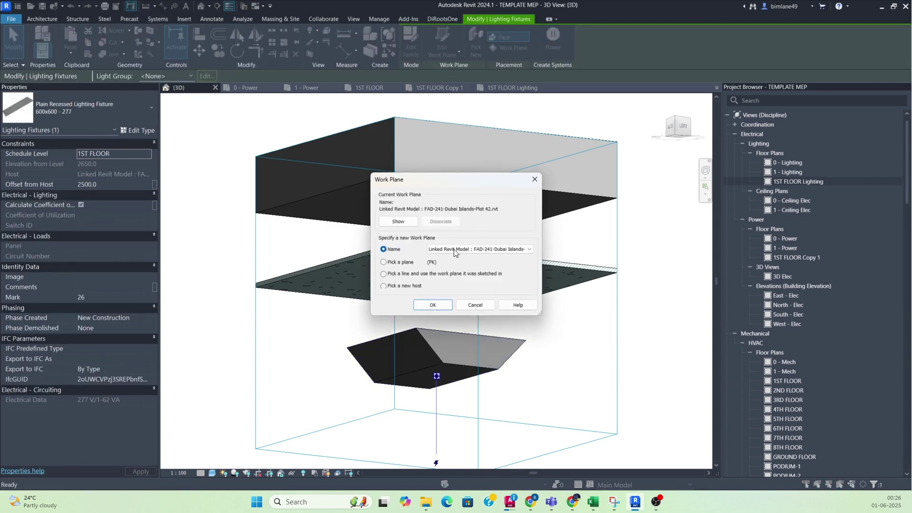
click(403, 262)
click(433, 305)
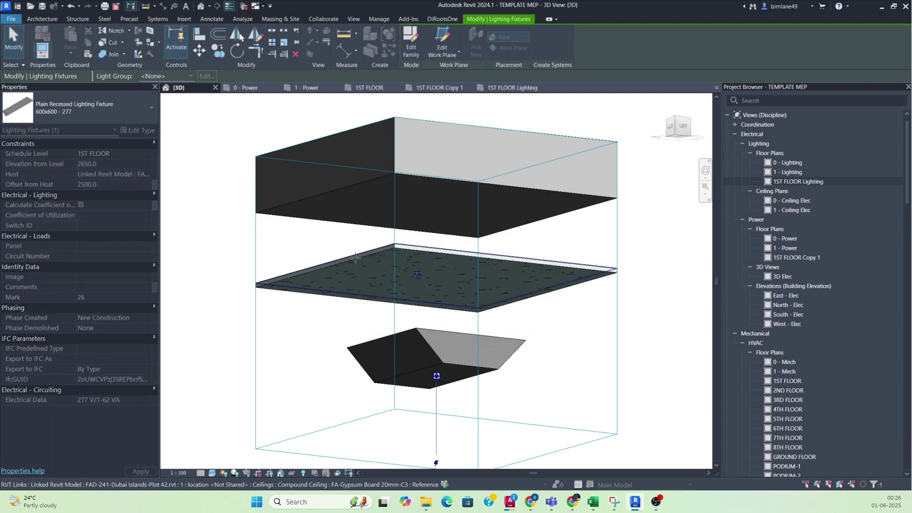
click(368, 283)
shift+middle_drag(369, 283, 488, 376)
click(476, 362)
key(ctrl+z)
key(ctrl+z)
scroll(460, 285, down, 3)
middle_click(479, 288)
middle_click(480, 288)
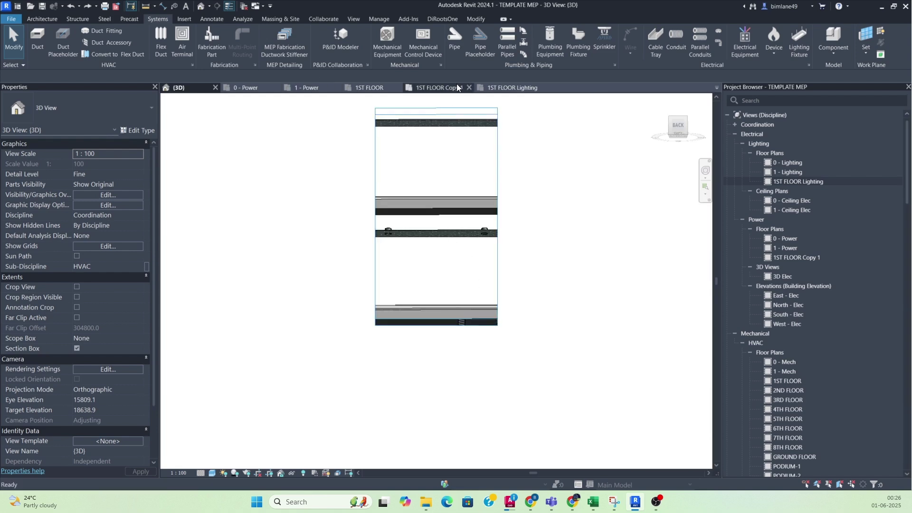
Step: Delete the 600x600 recessed fixture at the dining table in the 1ST FLOOR Lighting plan
click(523, 90)
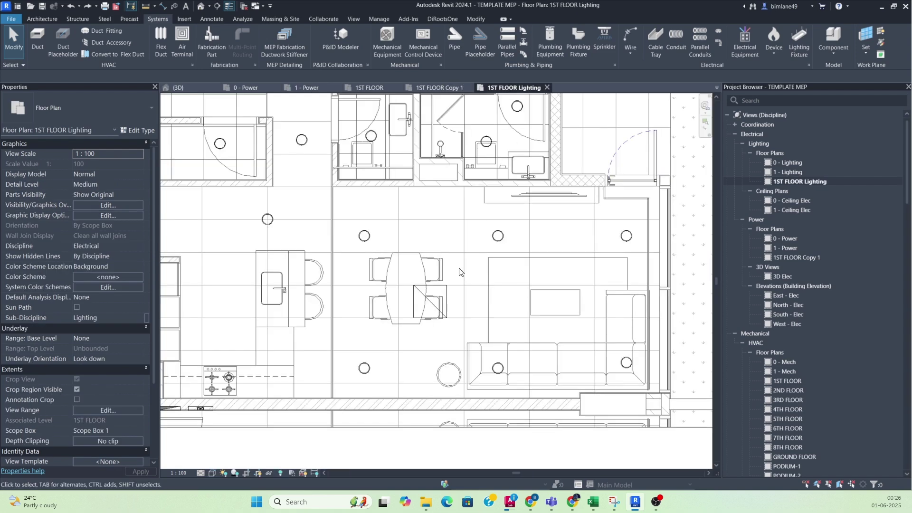
click(448, 290)
key(Delete)
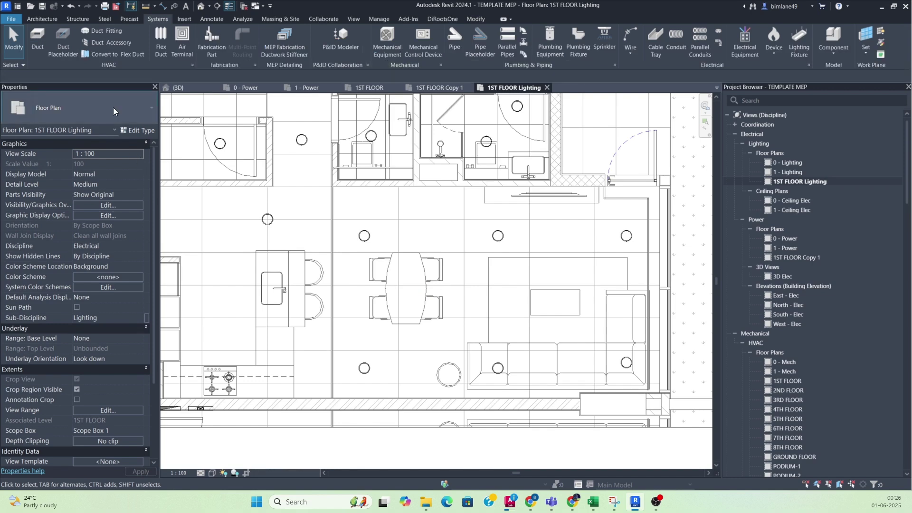
Step: Start placing a lighting fixture and try the BACKSPACE II 22 X 927 type
click(792, 48)
click(86, 110)
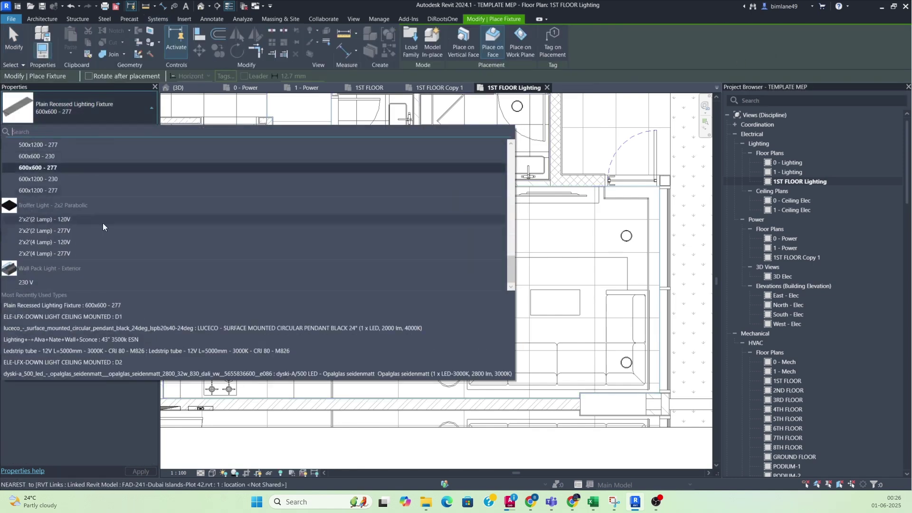
scroll(98, 248, up, 3)
scroll(103, 249, up, 6)
mouse_move(102, 249)
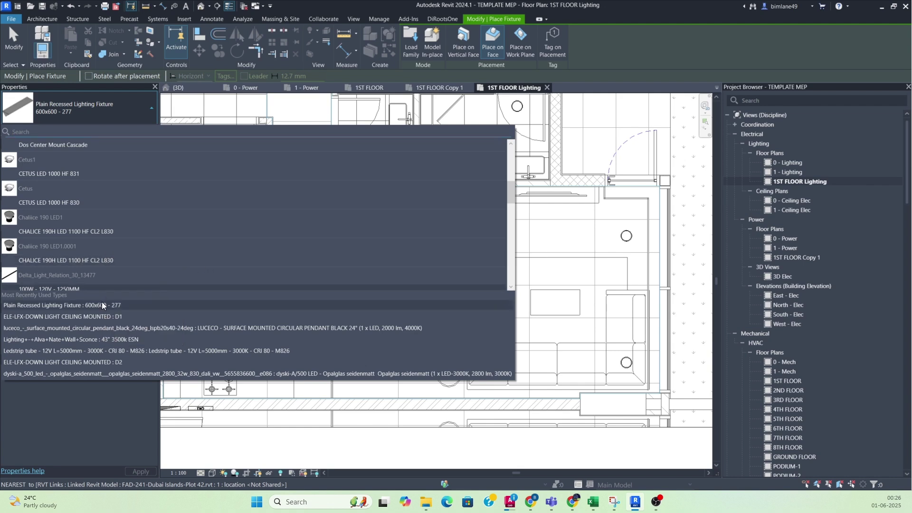
scroll(112, 278, up, 3)
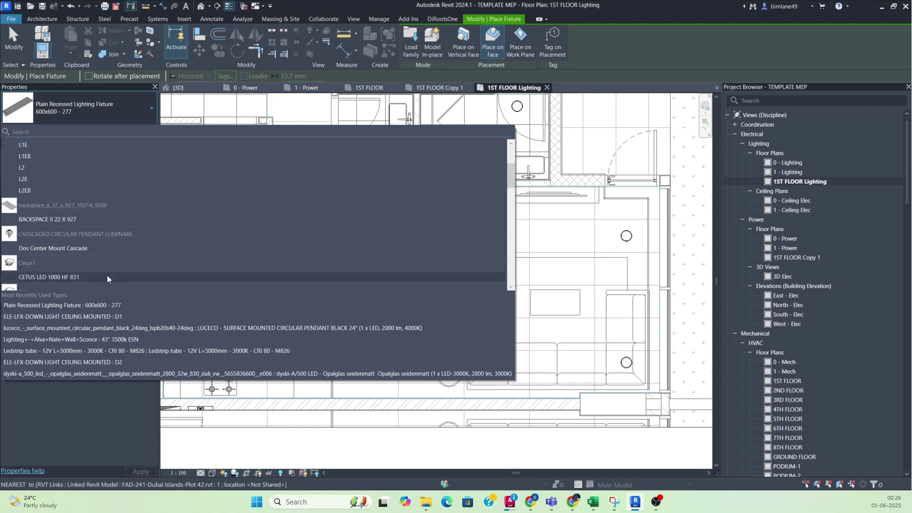
click(59, 221)
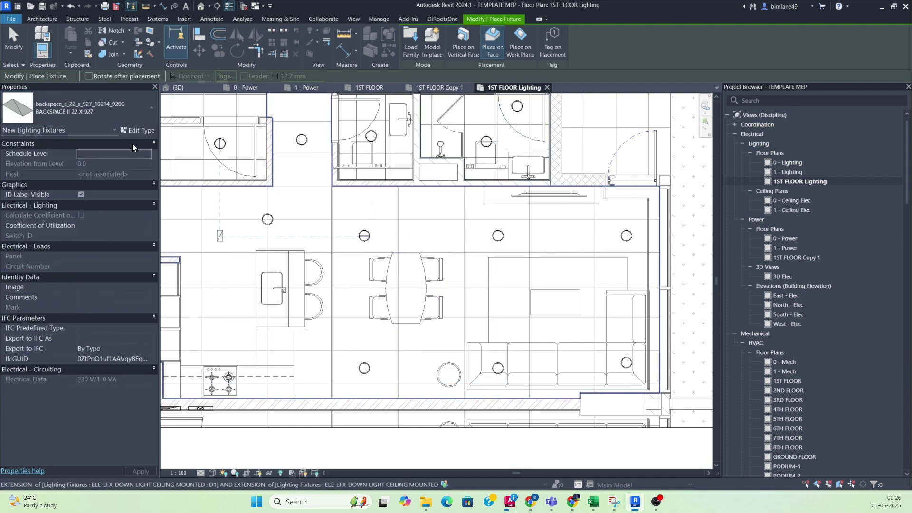
scroll(444, 303, up, 2)
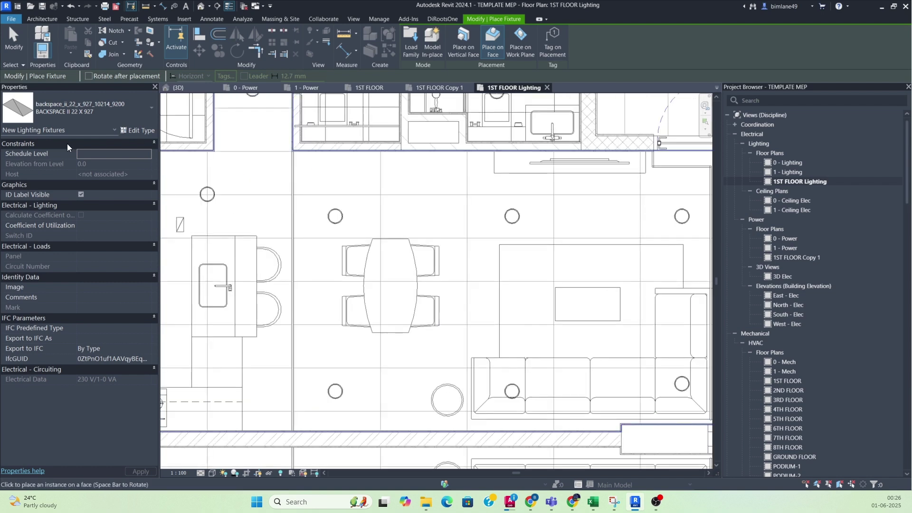
Step: Switch to the recessed 0047225 ST PANEL FLAT 1200X300 HE DALI 4240 840 type and place one, rotated upright, between the kitchen island and wall units
click(88, 118)
scroll(61, 259, up, 5)
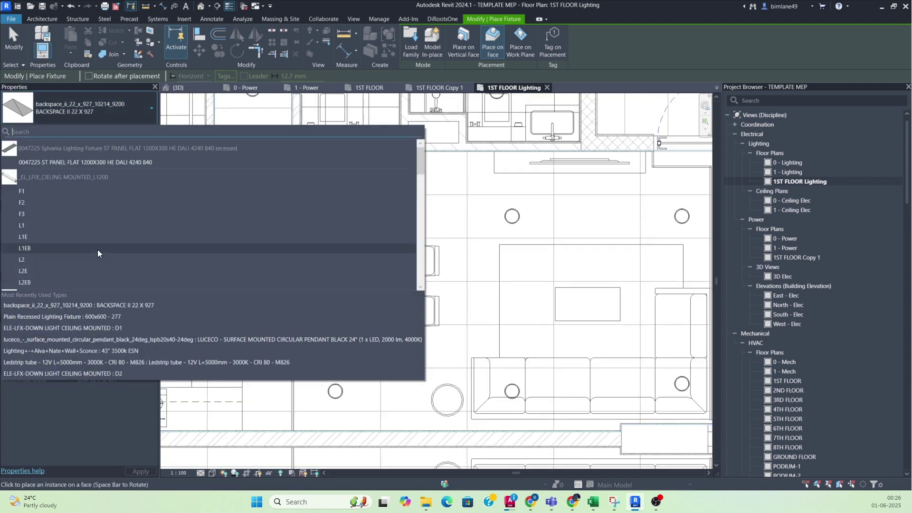
click(92, 163)
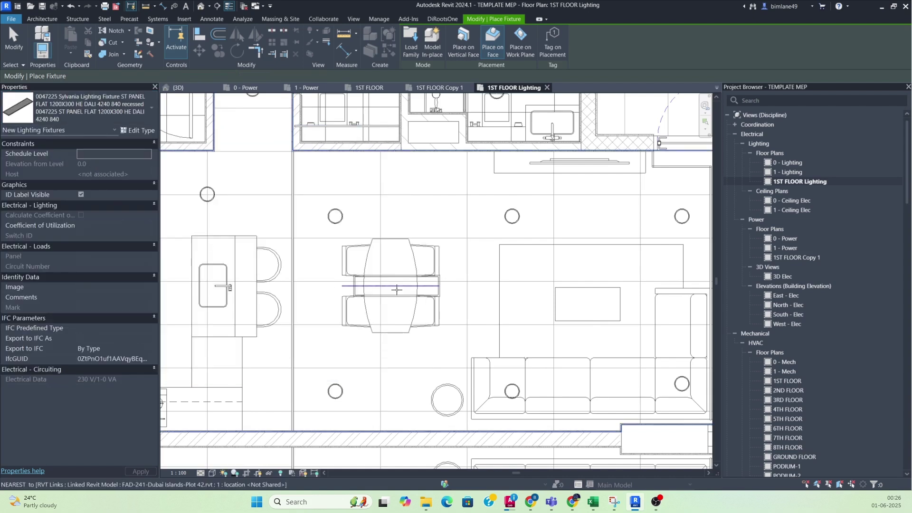
scroll(417, 304, down, 5)
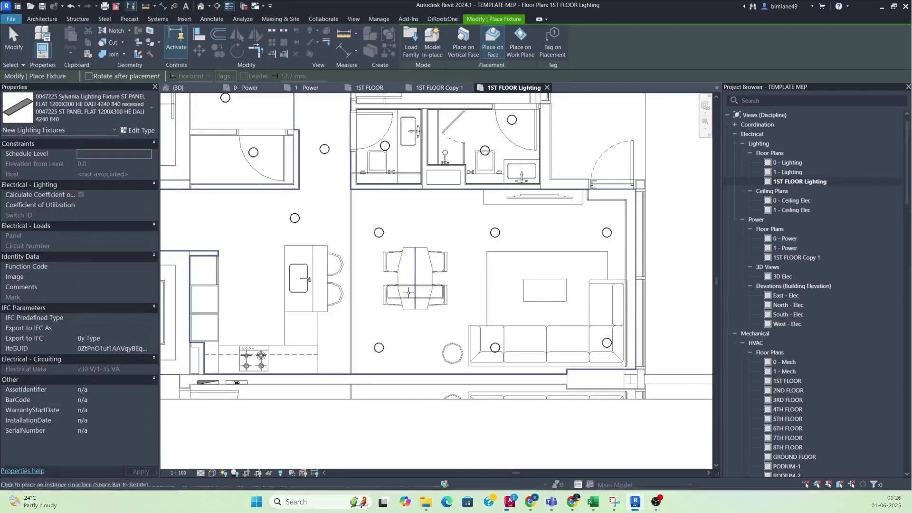
scroll(265, 239, down, 3)
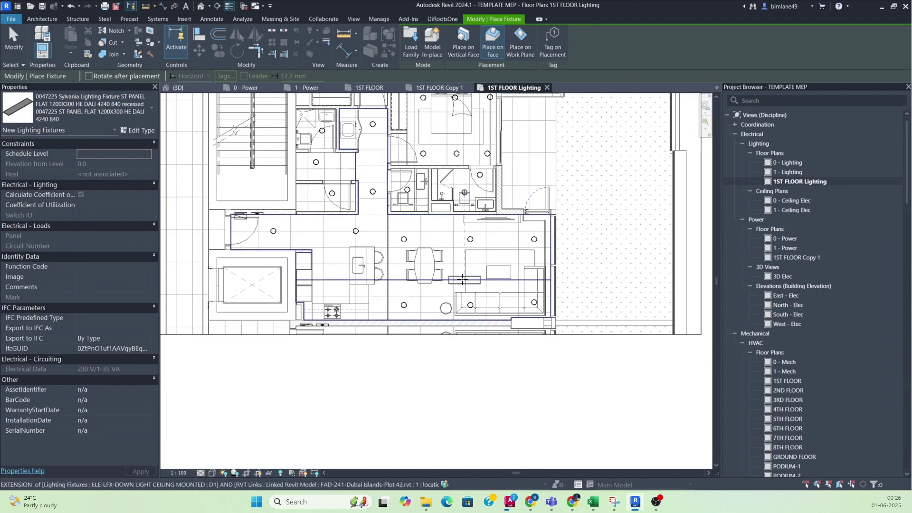
scroll(325, 281, up, 6)
scroll(325, 281, up, 2)
key(space)
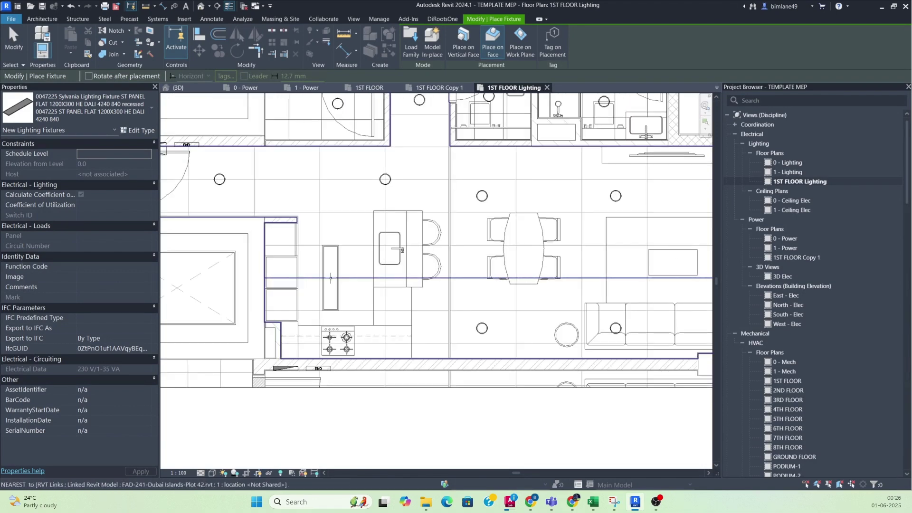
scroll(339, 267, up, 2)
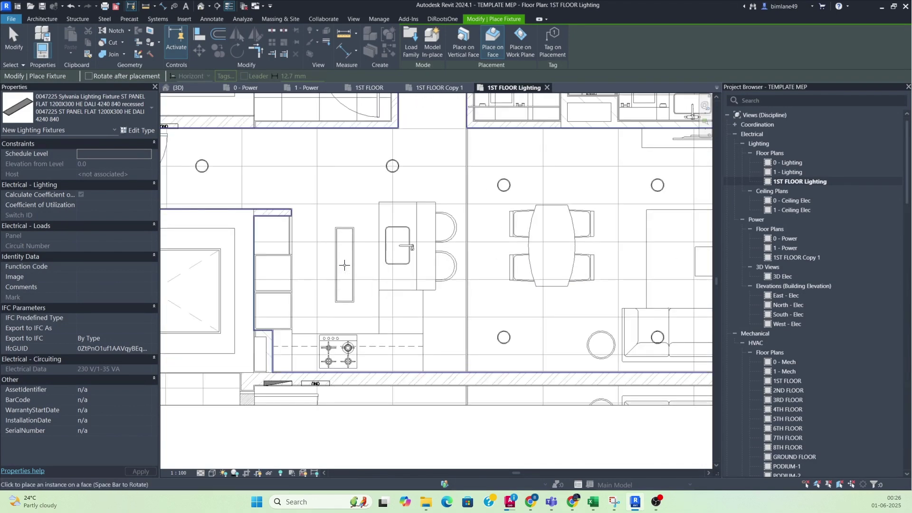
click(345, 264)
key(Escape)
key(Escape)
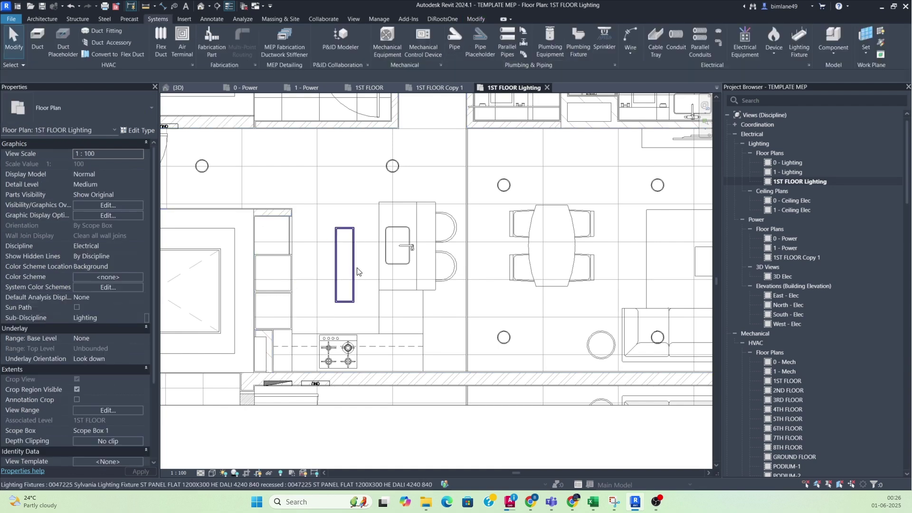
Step: Isolate the kitchen panel light in a 3D section box and select the section box
click(344, 265)
click(311, 56)
scroll(375, 252, down, 1)
shift+middle_drag(369, 268, 420, 403)
key(Escape)
scroll(421, 340, down, 1)
click(423, 357)
scroll(408, 361, down, 4)
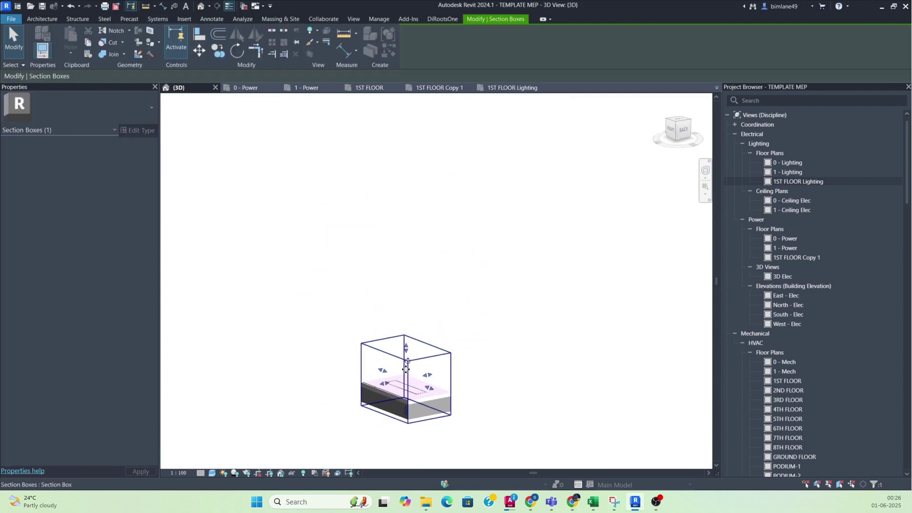
key(r)
key(o)
key(Escape)
key(Escape)
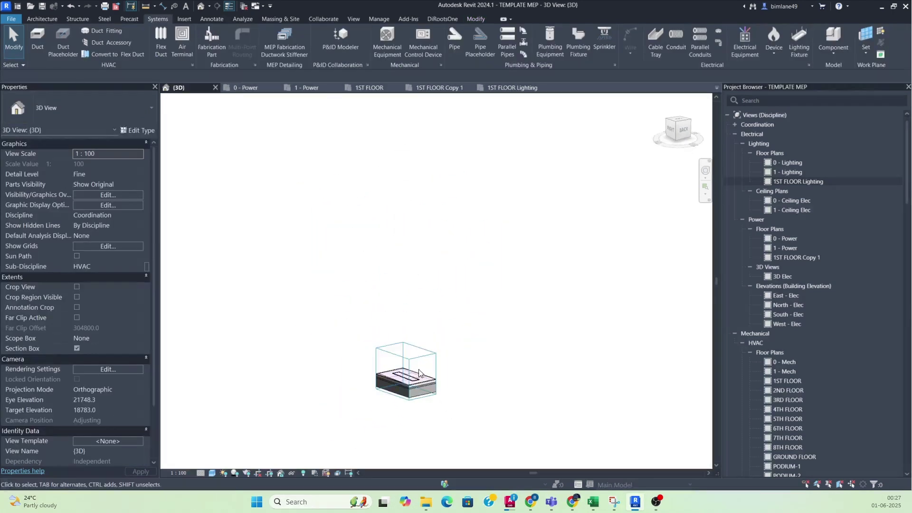
Step: Extend the section box upward past the gypsum ceiling and the floor slab above the kitchen panel light
click(419, 363)
drag(404, 350, 401, 147)
scroll(393, 377, up, 3)
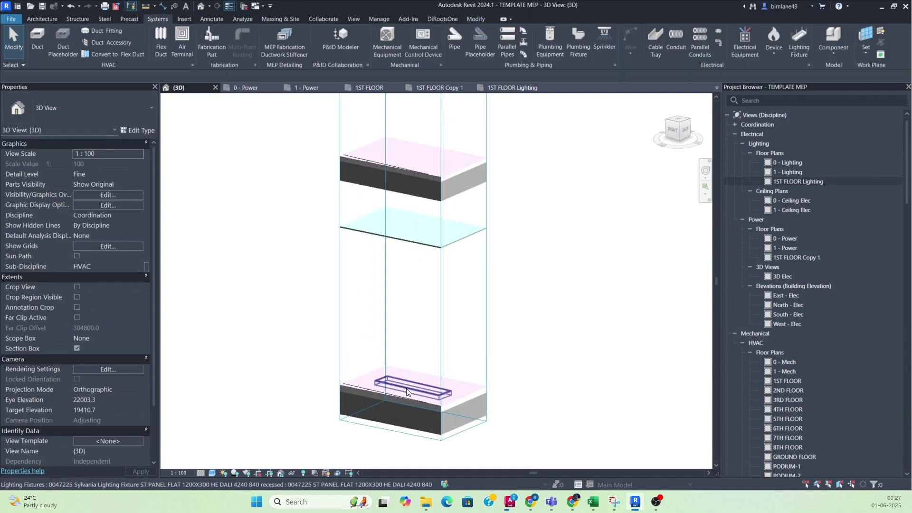
Step: Change the kitchen panel light's work plane to the gypsum ceiling above it by picking that plane
click(410, 389)
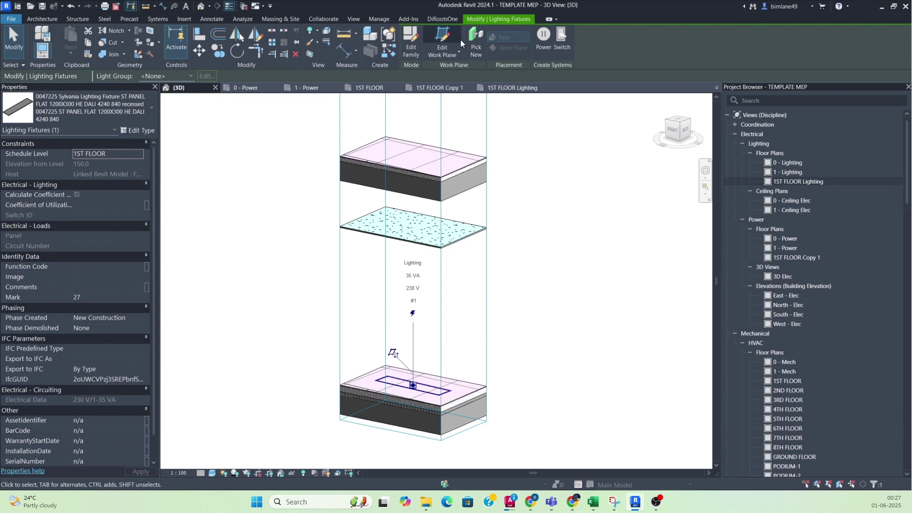
click(440, 43)
click(397, 264)
click(433, 305)
scroll(415, 252, up, 2)
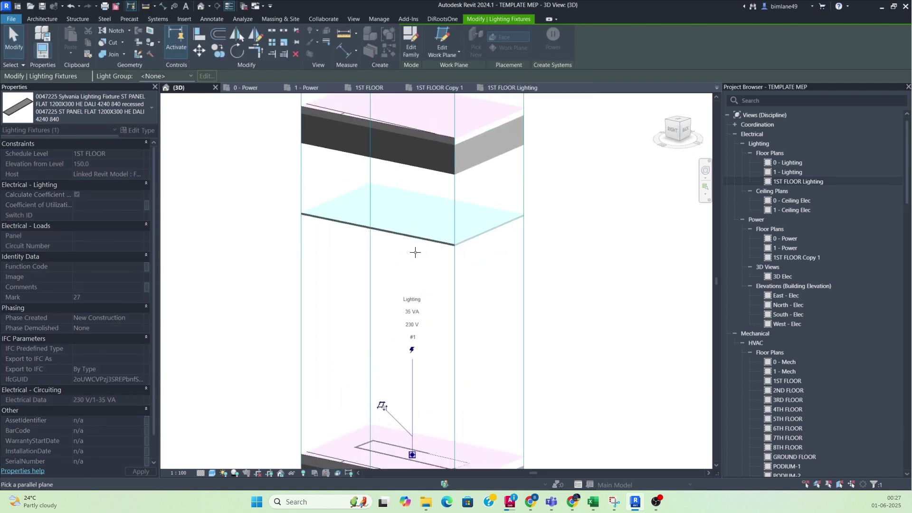
scroll(418, 248, up, 2)
click(442, 241)
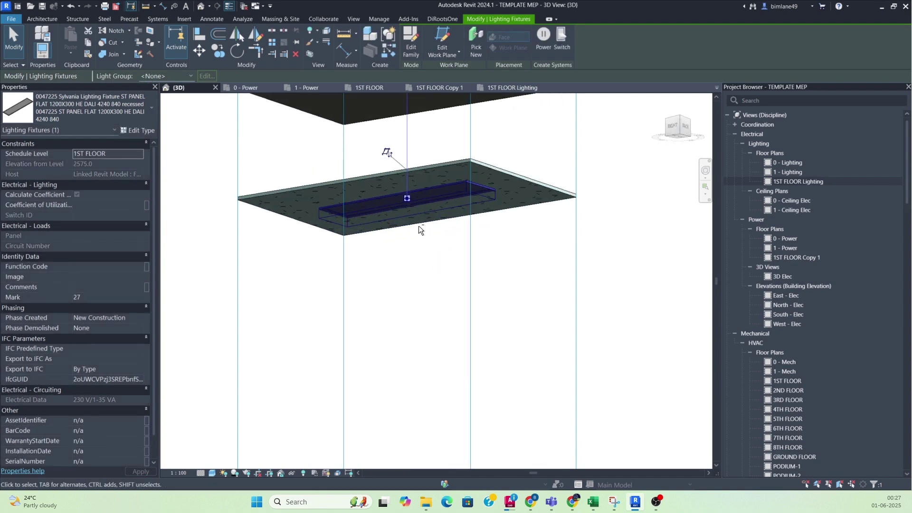
click(542, 256)
shift+middle_drag(542, 256, 373, 226)
Step: Return to the 1ST FLOOR Lighting plan with the kitchen and entrance area in view
click(504, 87)
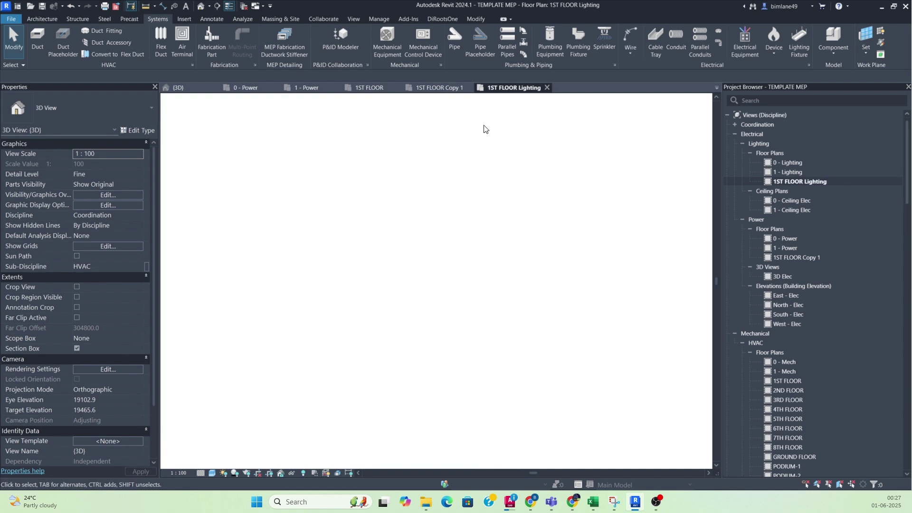
scroll(380, 285, down, 2)
scroll(375, 292, up, 4)
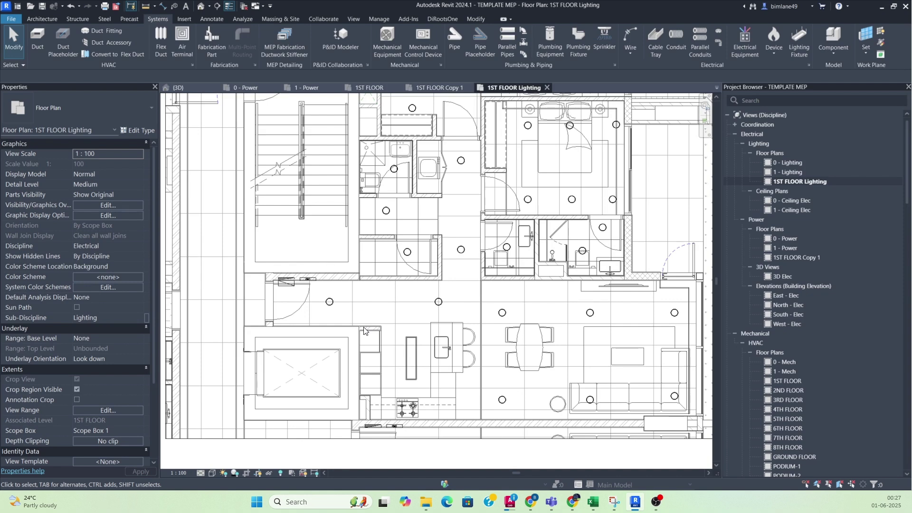
Step: Start placing a lighting device, look through the switch types and try the Two Way Switch near the entrance door
click(778, 53)
click(802, 152)
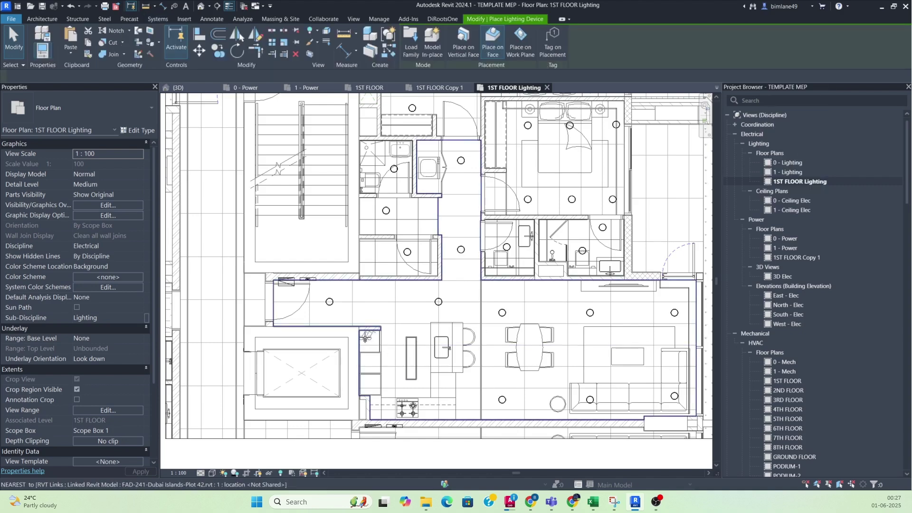
scroll(355, 324, up, 3)
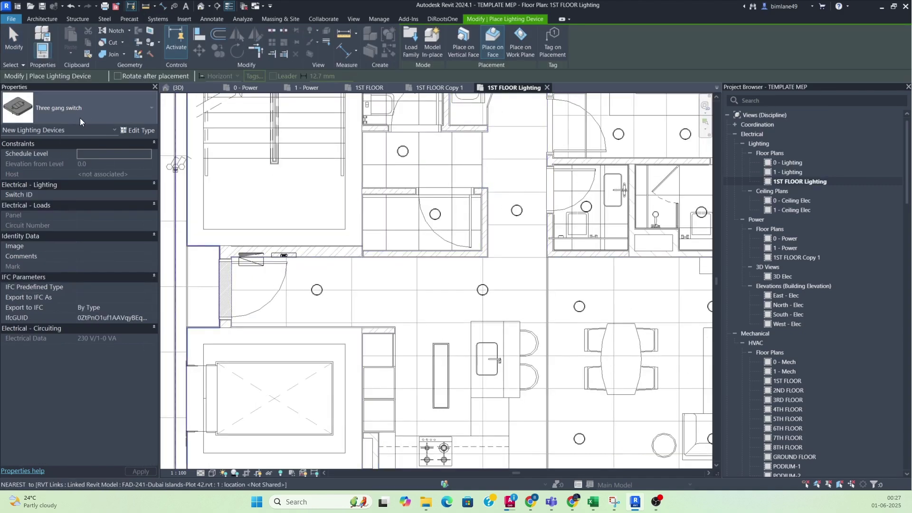
click(88, 107)
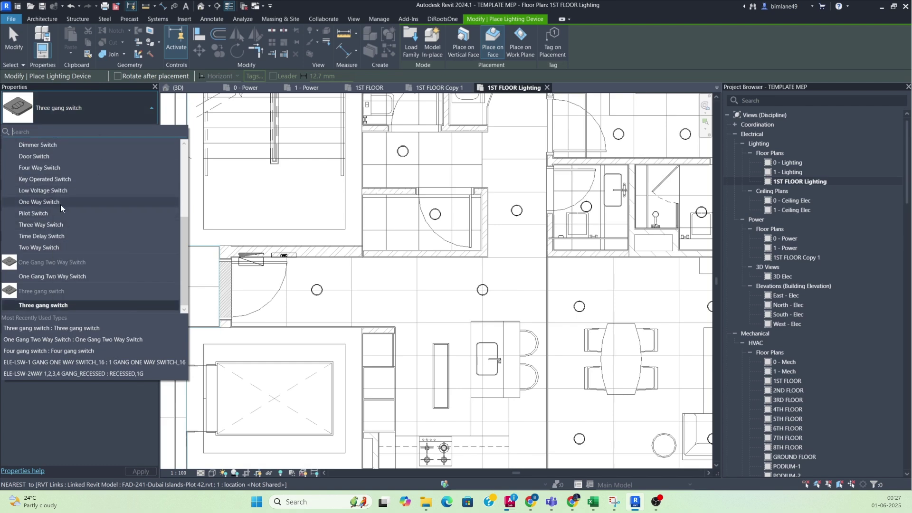
scroll(35, 250, up, 2)
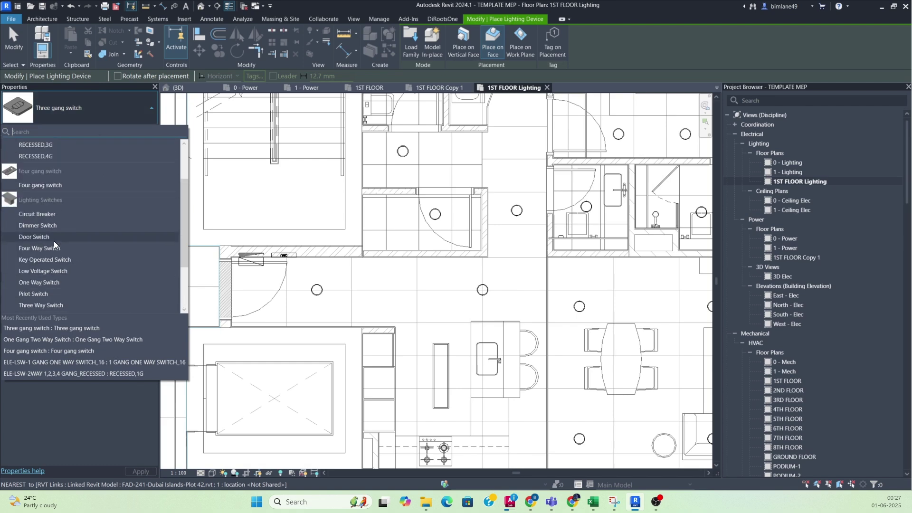
scroll(62, 200, up, 2)
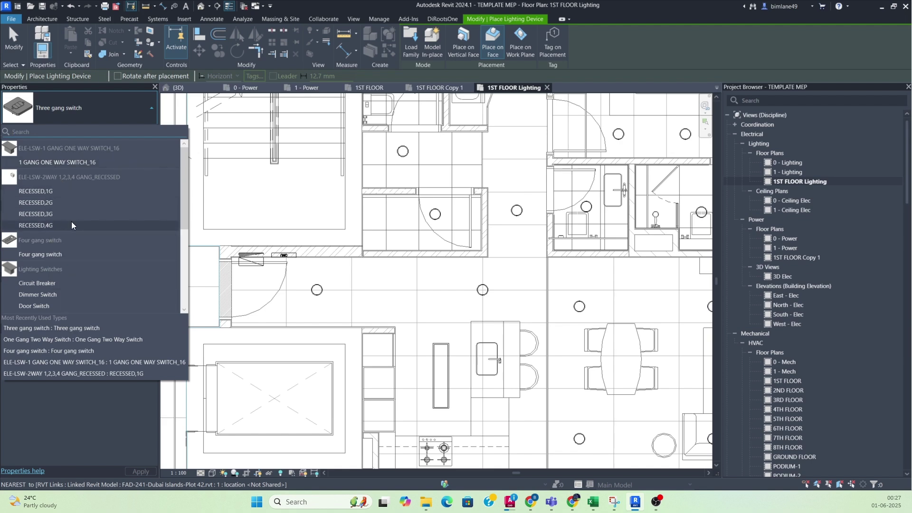
scroll(71, 225, down, 4)
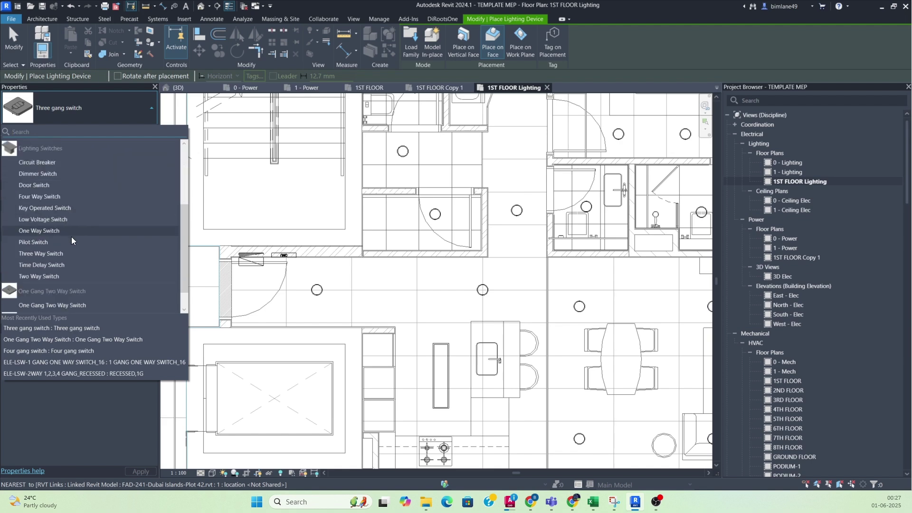
click(43, 276)
scroll(261, 323, up, 3)
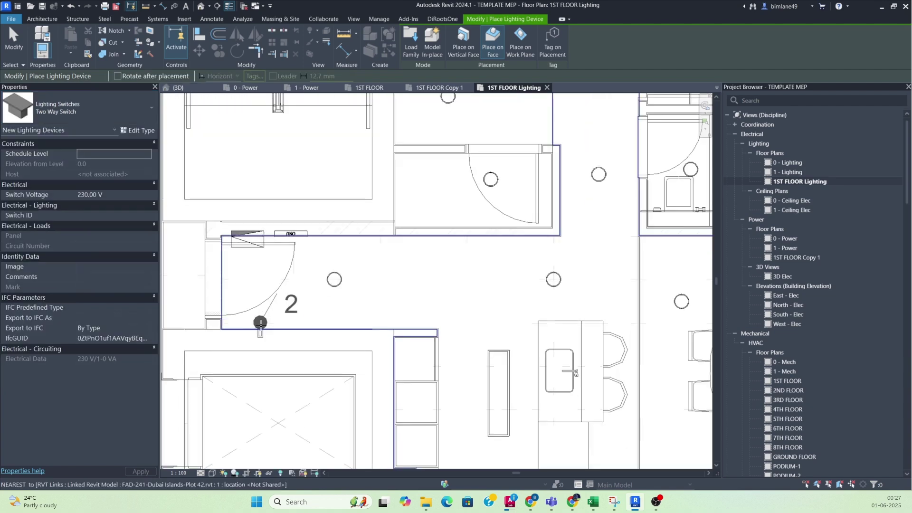
scroll(261, 325, up, 1)
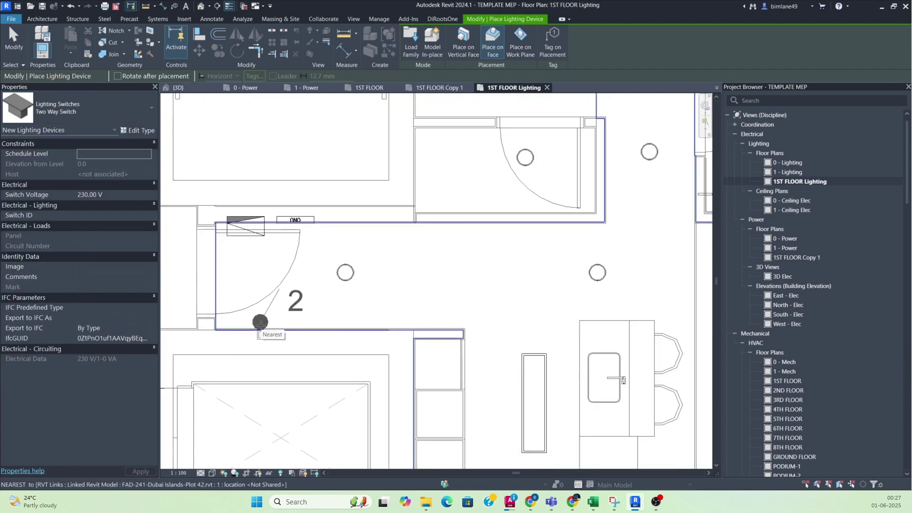
Step: Change the switch type to One Gang Two Way Switch and set the plan's detail level to Fine
click(93, 110)
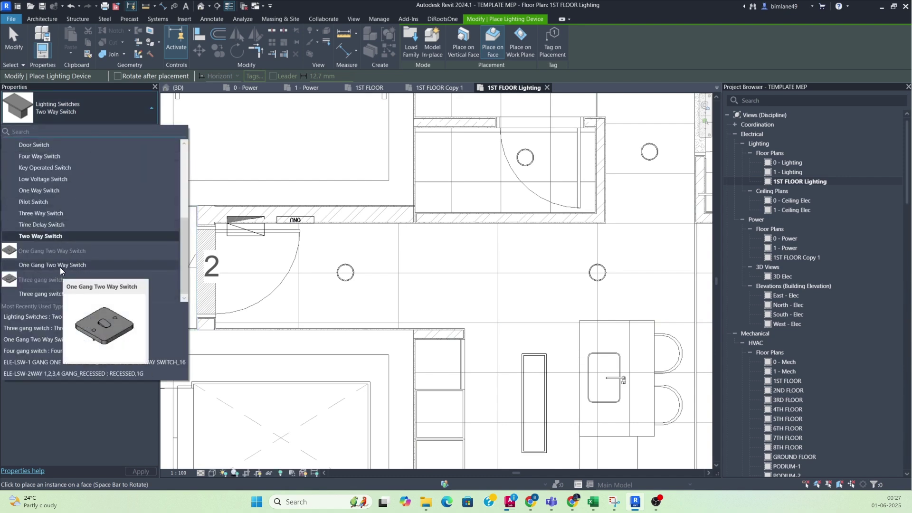
click(59, 267)
scroll(251, 318, up, 1)
middle_drag(293, 342, 412, 315)
scroll(370, 303, up, 1)
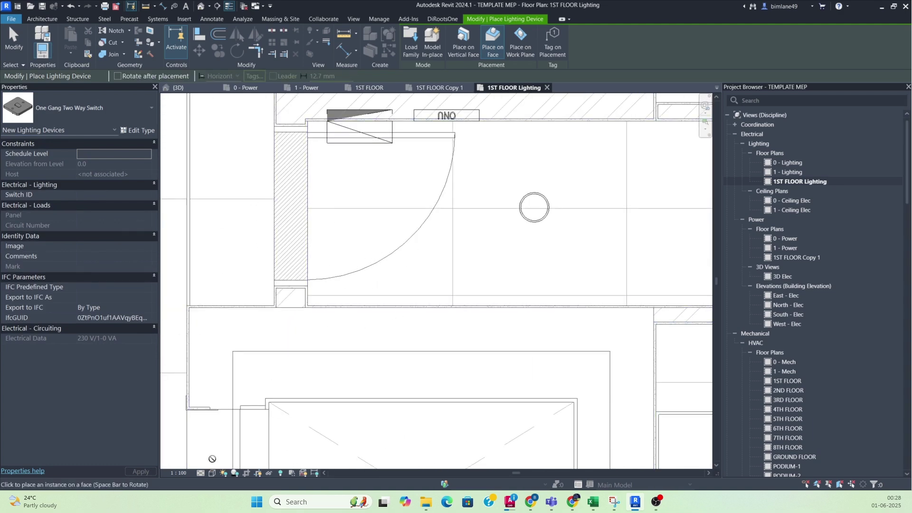
click(201, 473)
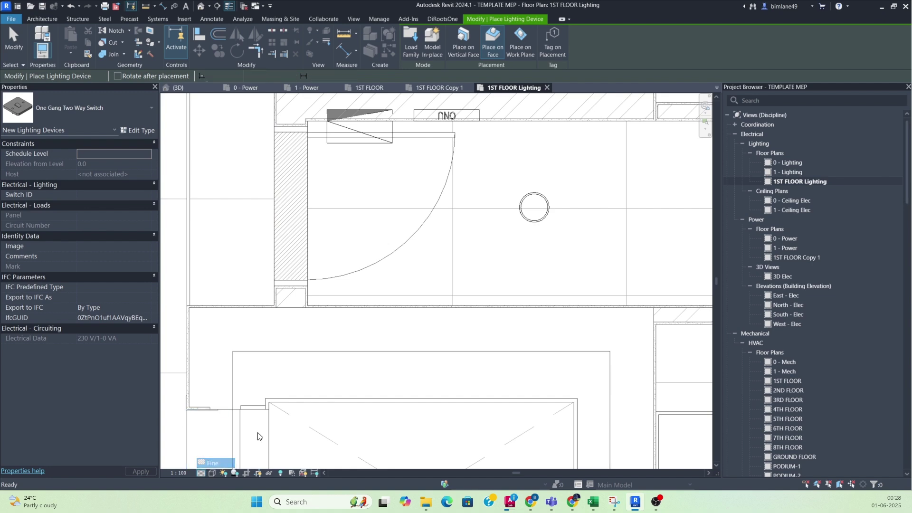
click(215, 463)
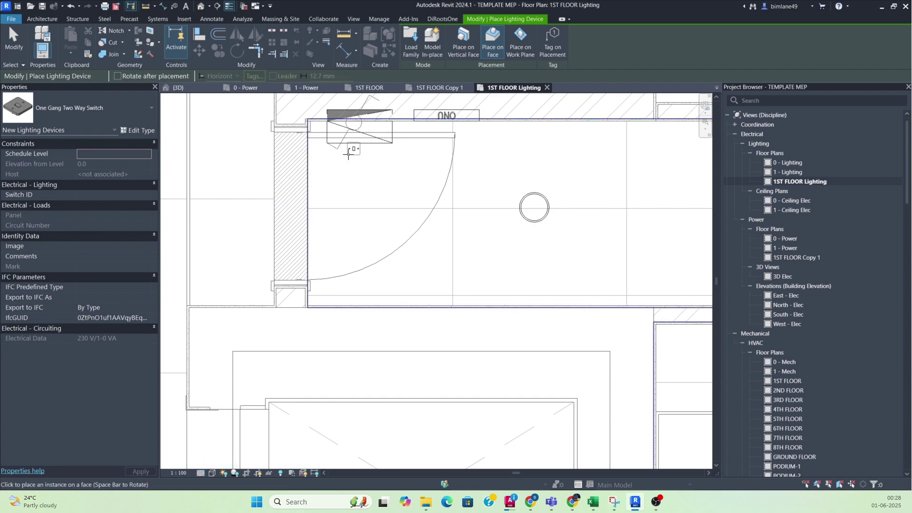
Step: Place One Gang Two Way Switches beside the entrance door and on the corridor wall opposite the laundry niche
scroll(366, 309, up, 1)
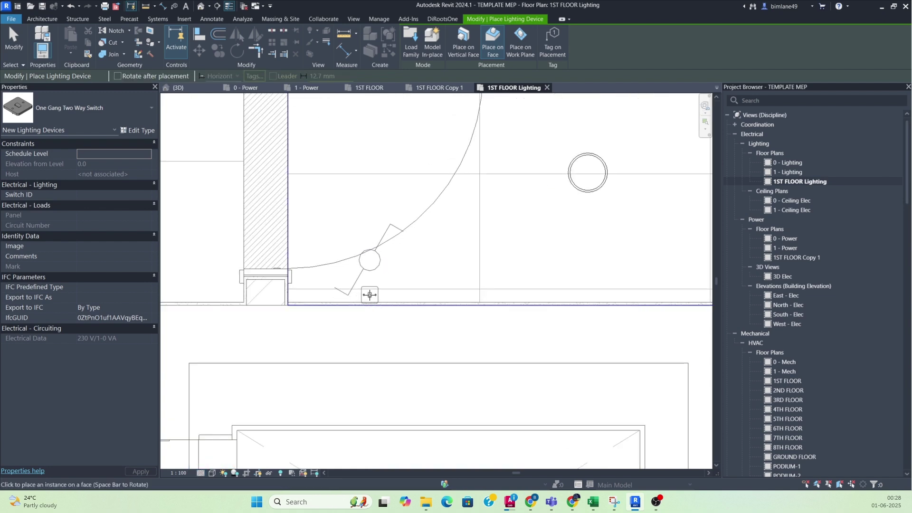
scroll(369, 295, down, 5)
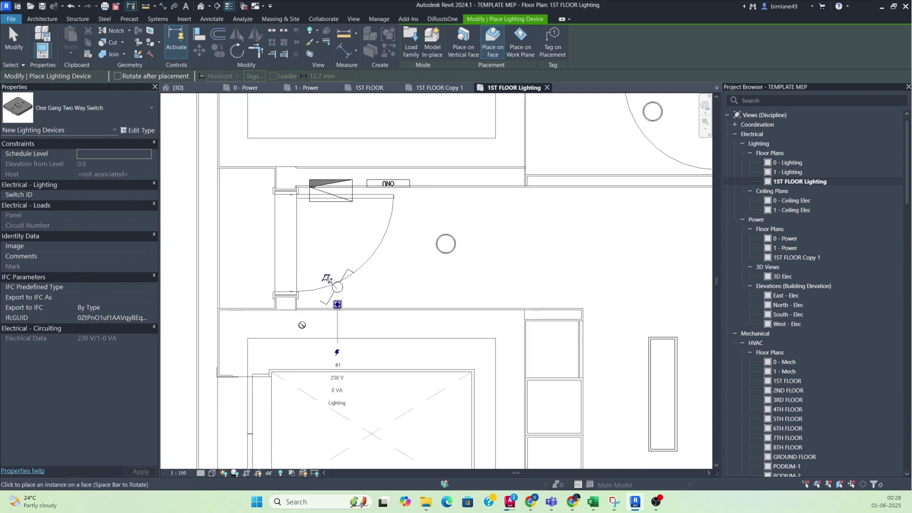
middle_drag(412, 326, 388, 321)
scroll(293, 327, down, 2)
middle_drag(446, 249, 432, 275)
scroll(463, 201, up, 4)
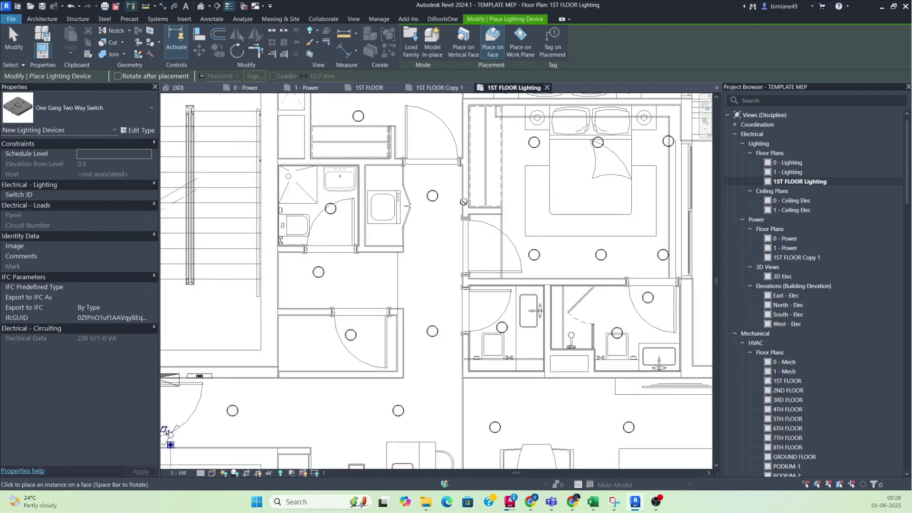
scroll(463, 203, down, 4)
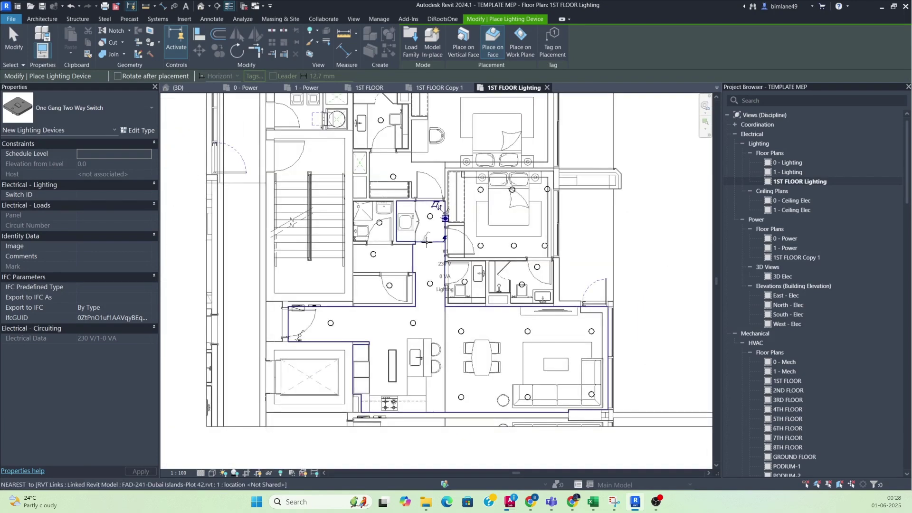
Step: Place One Gang Two Way Switches in the bedroom, one beside the door and one behind the bedside table, and end placement
scroll(464, 233, up, 6)
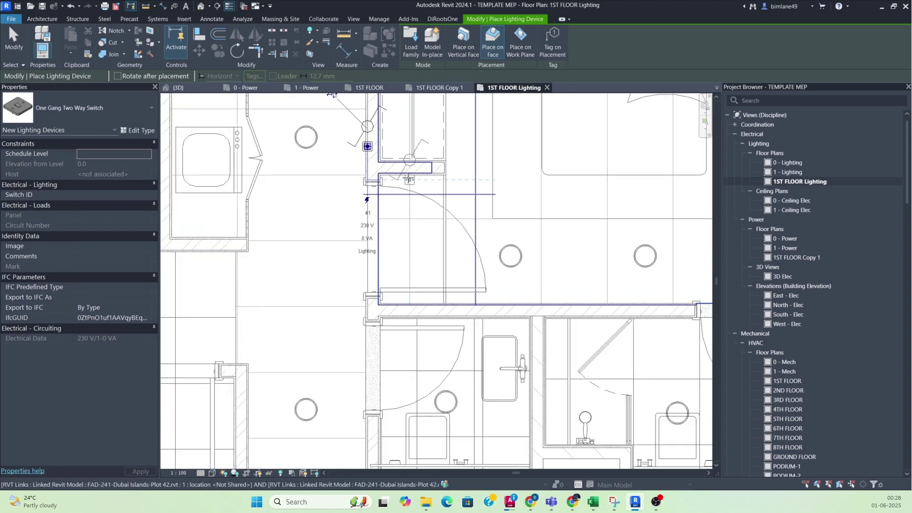
click(408, 178)
scroll(401, 257, down, 4)
middle_drag(460, 264, 440, 315)
scroll(515, 210, up, 2)
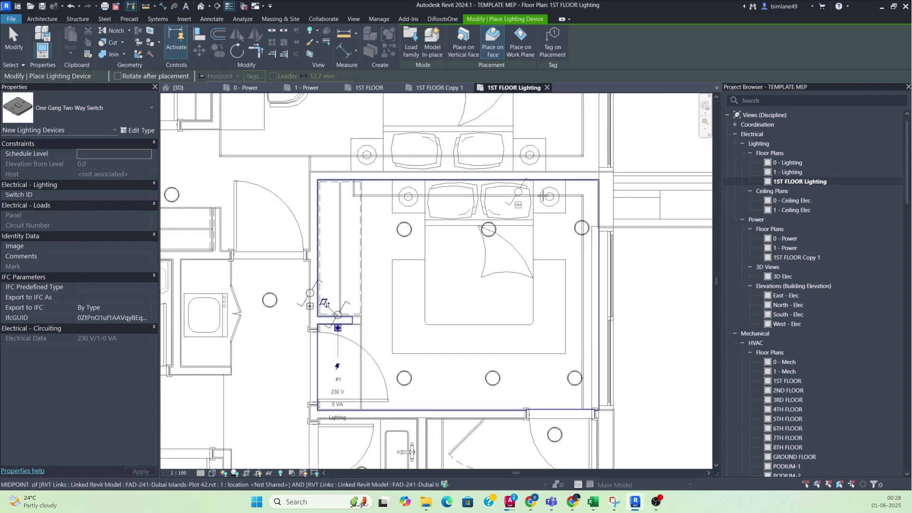
scroll(535, 199, up, 2)
scroll(557, 175, up, 1)
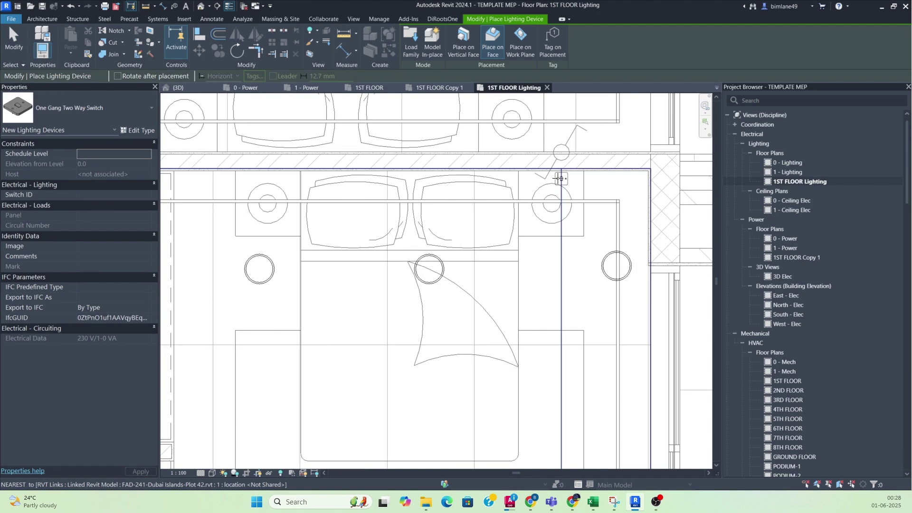
scroll(559, 181, down, 5)
key(Escape)
key(Escape)
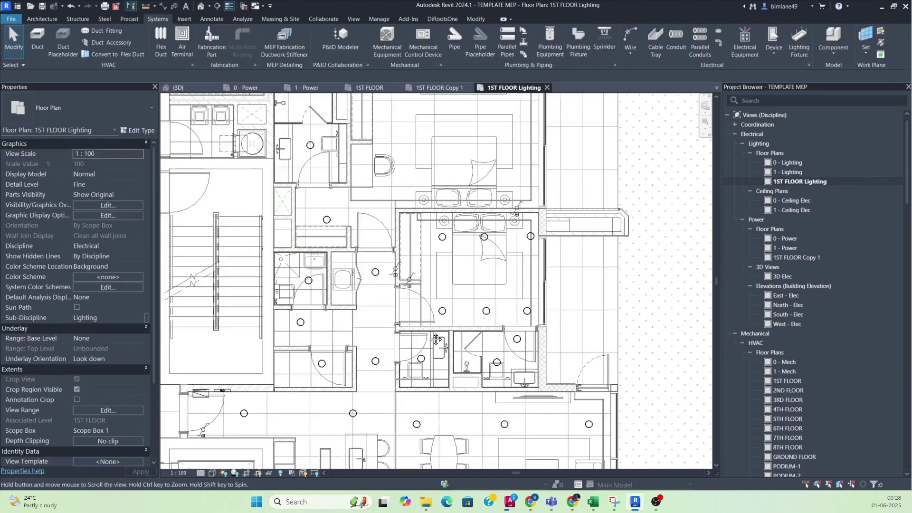
Step: Isolate the entrance door's switch in a 3D section box and orbit around it to check its hosting
scroll(371, 287, up, 2)
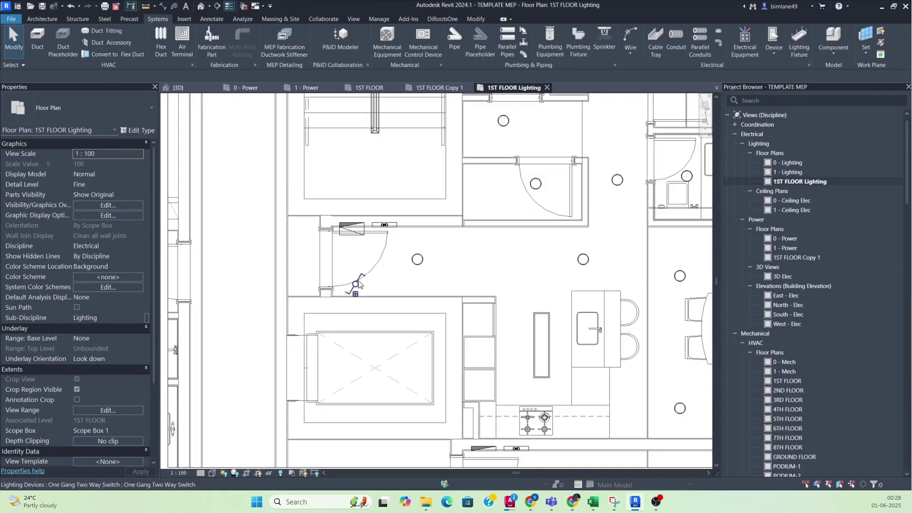
click(361, 291)
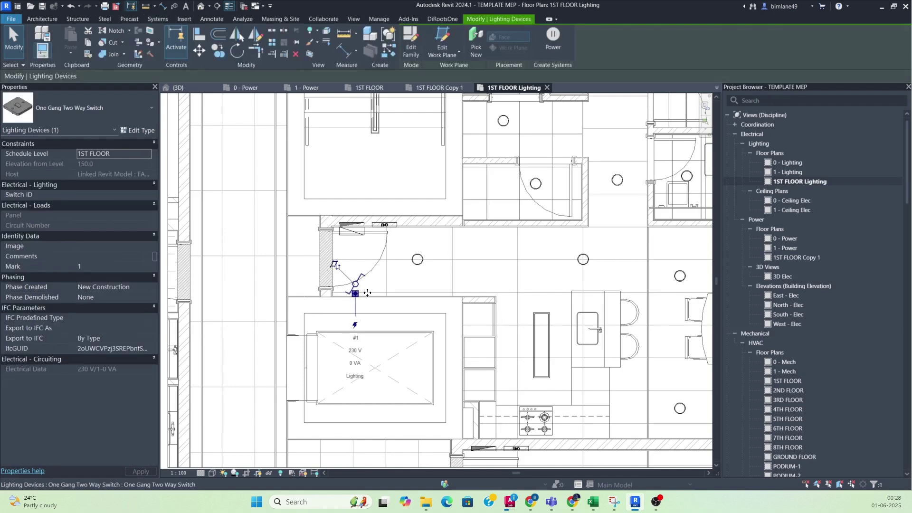
click(315, 54)
shift+middle_drag(450, 389, 513, 414)
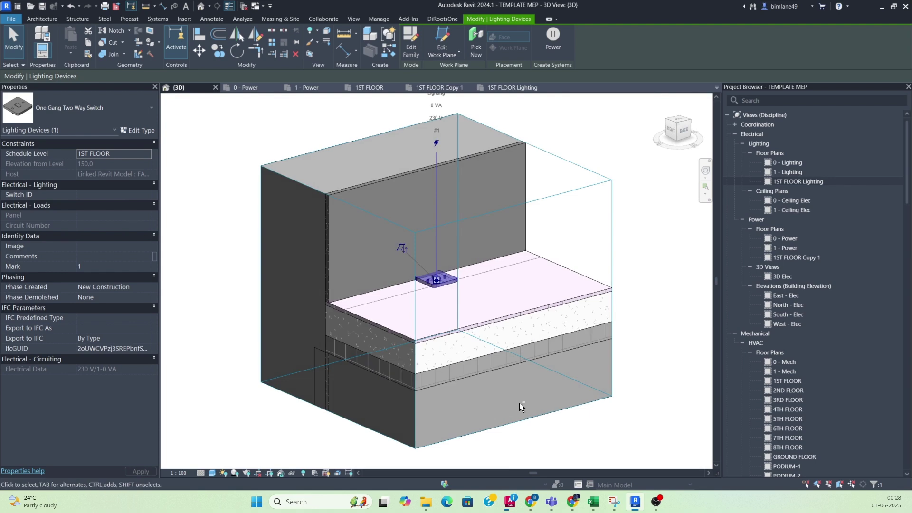
Step: Delete the entrance switch in the 3D view and return to the 1ST FLOOR Lighting plan
key(Escape)
click(443, 280)
key(Delete)
scroll(439, 298, down, 2)
click(501, 89)
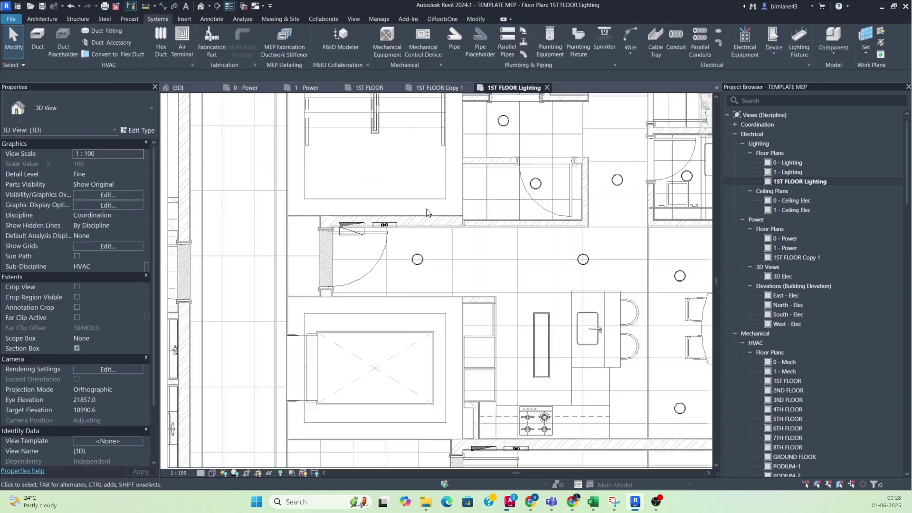
Step: Select all One Gang Two Way Switch instances visible in the plan and delete them
scroll(479, 248, up, 4)
scroll(478, 247, up, 1)
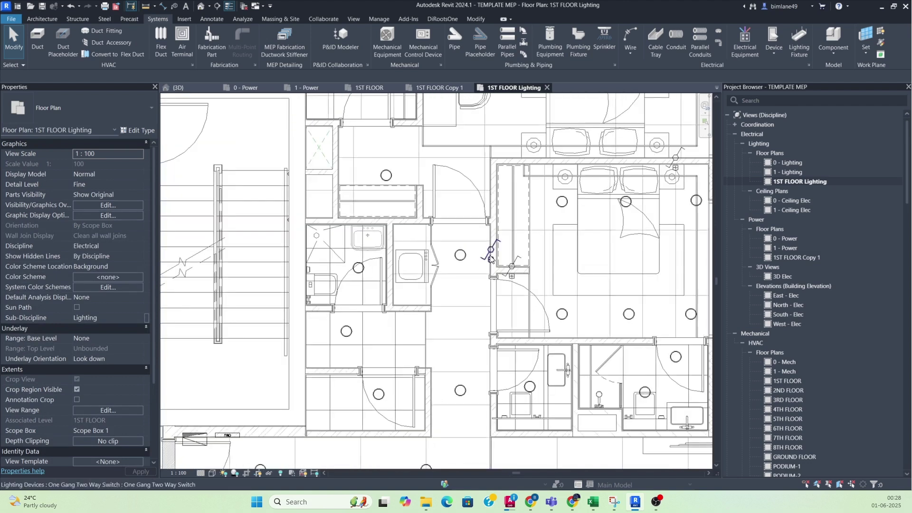
right_click(490, 254)
mouse_move(533, 353)
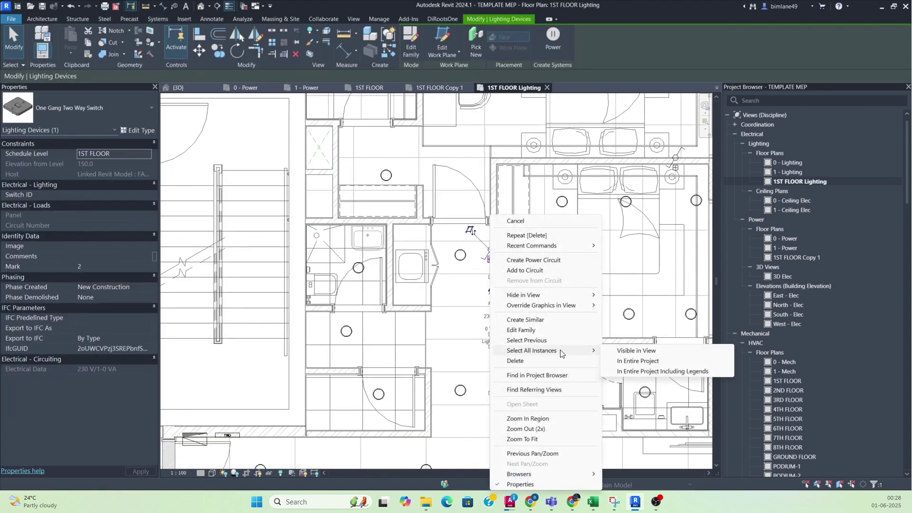
click(623, 350)
key(Escape)
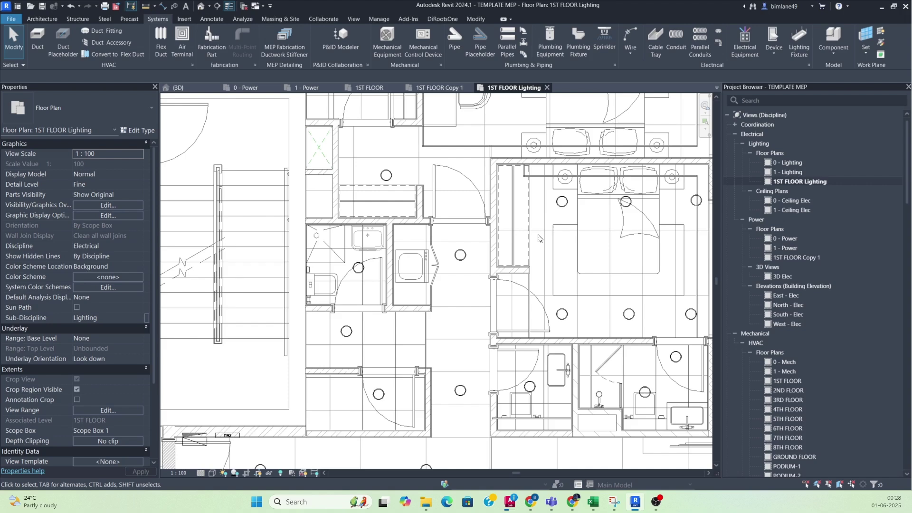
Step: Place a One Gang Two Way Switch on the vertical wall face beside the door of the small room near the staircase
click(771, 36)
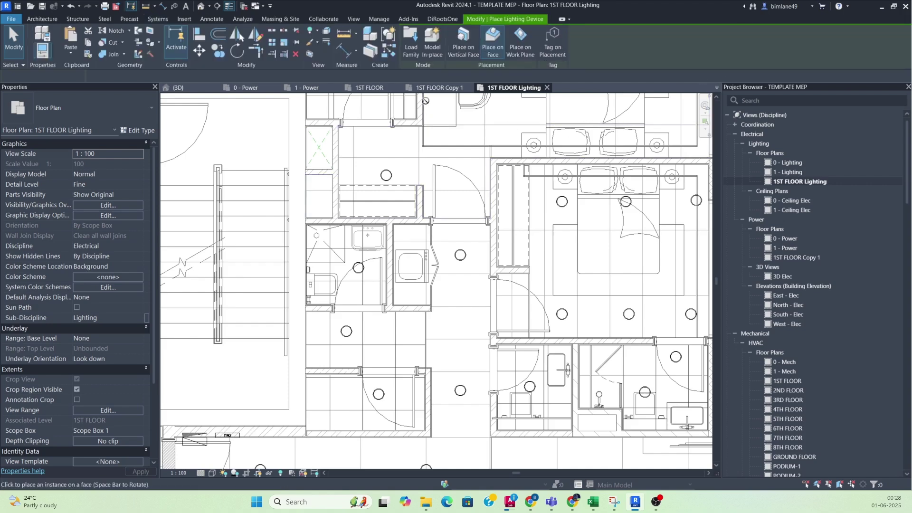
click(462, 42)
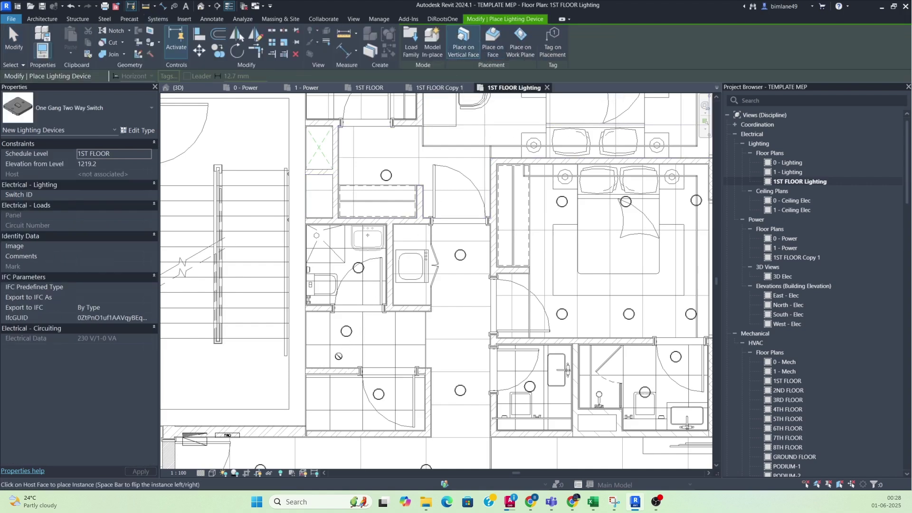
scroll(323, 369, up, 3)
scroll(317, 369, up, 4)
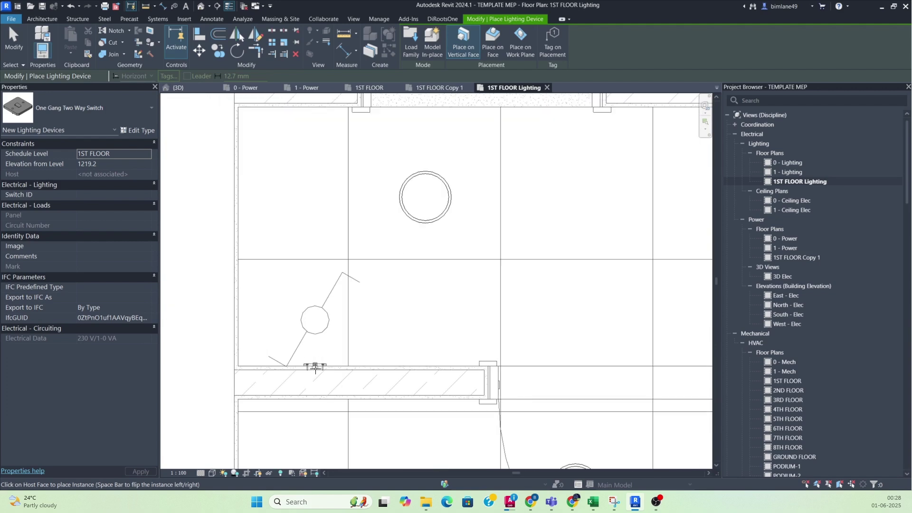
click(316, 368)
scroll(315, 368, down, 5)
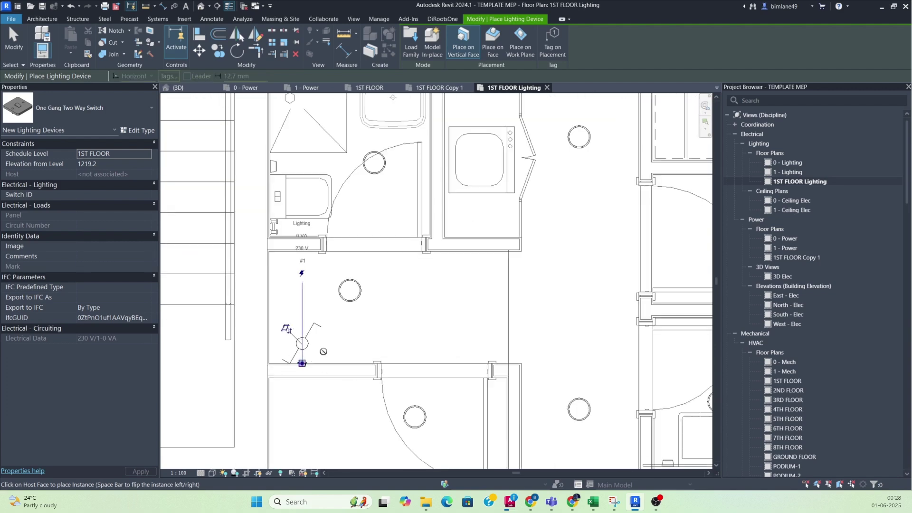
Step: Place two ELE-LSW-2WAY RECESSED,1G switches along the small room's door wall, one on each side of the door
middle_drag(408, 332, 470, 284)
scroll(428, 313, up, 4)
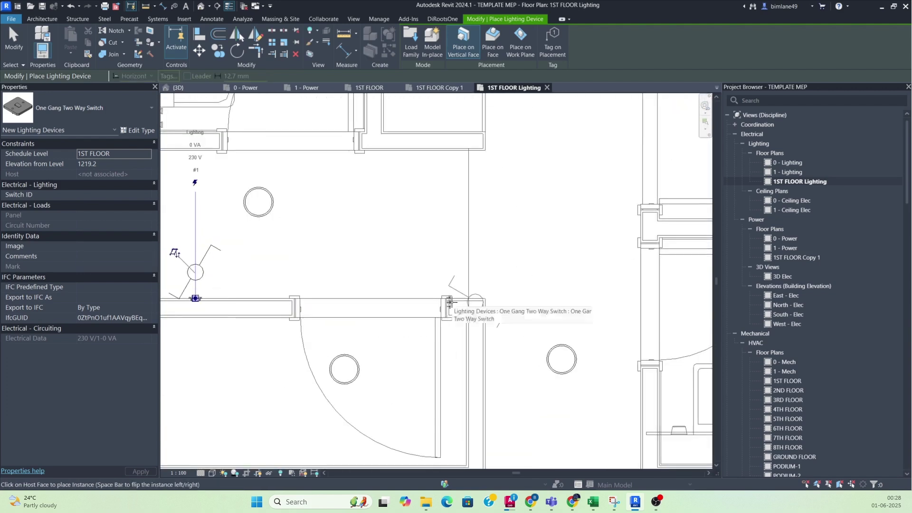
click(74, 106)
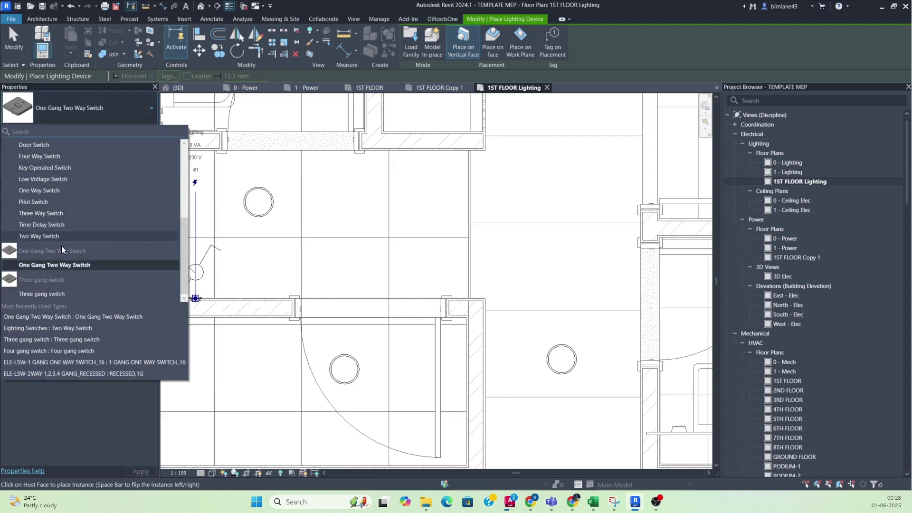
scroll(53, 257, up, 5)
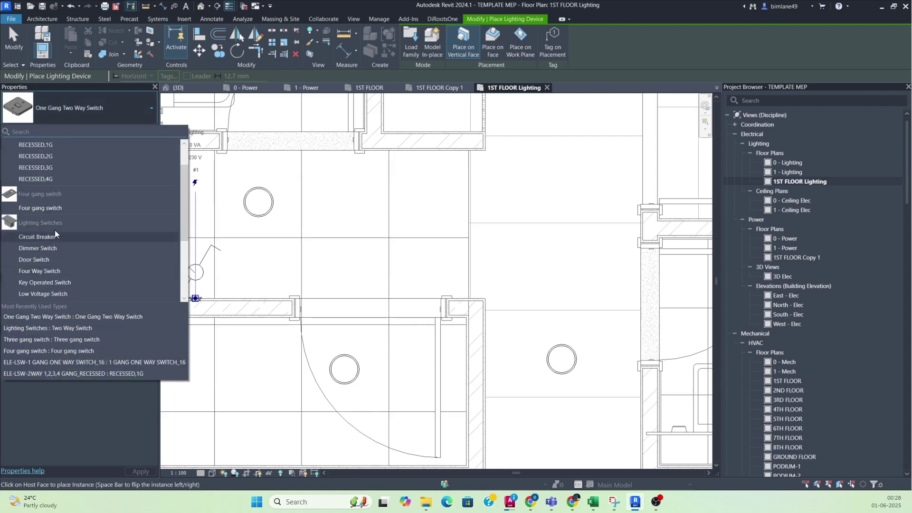
click(42, 191)
scroll(463, 298, up, 2)
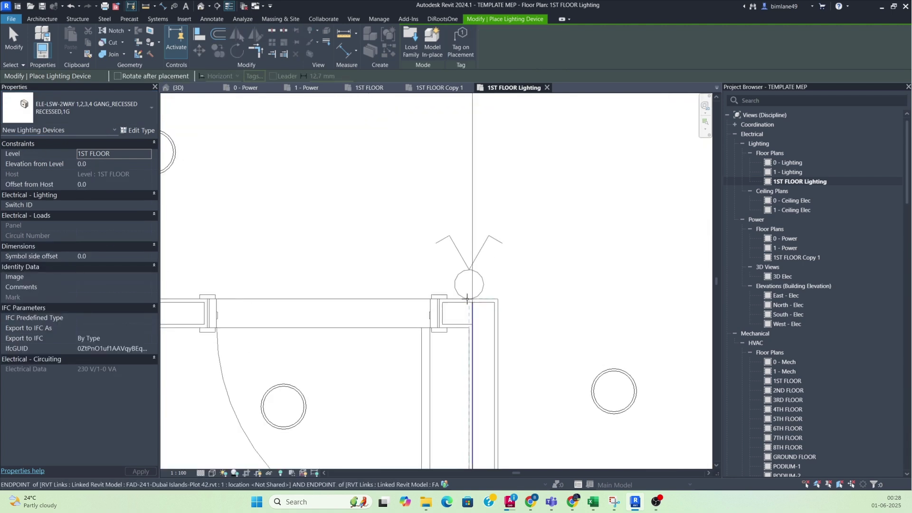
click(466, 299)
scroll(467, 298, down, 2)
scroll(283, 297, up, 2)
scroll(283, 297, up, 1)
click(283, 297)
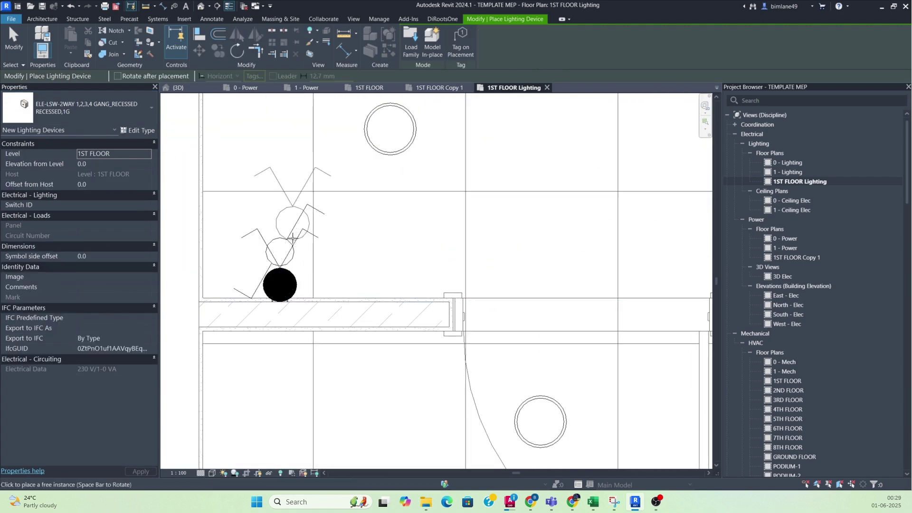
Step: End the switch placement and delete the One Gang Two Way Switch overlapping the recessed switch near the staircase
key(Escape)
key(Escape)
key(Delete)
scroll(279, 265, down, 3)
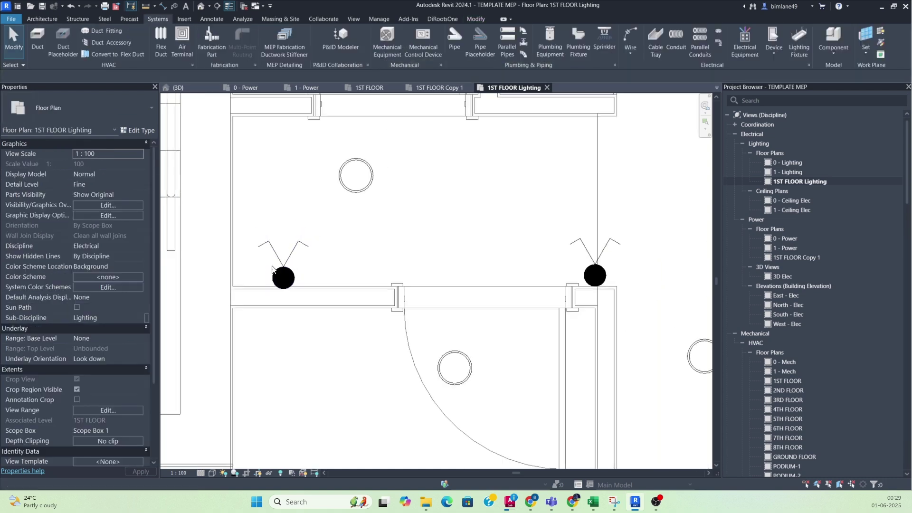
Step: Try to change the type of the recessed switch at the wall corner beside the door, and delete that switch
click(518, 275)
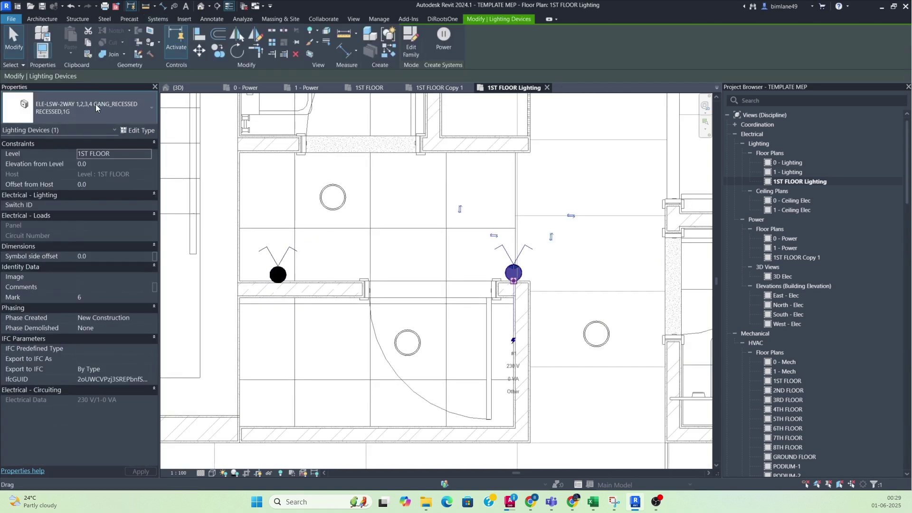
click(95, 104)
click(74, 162)
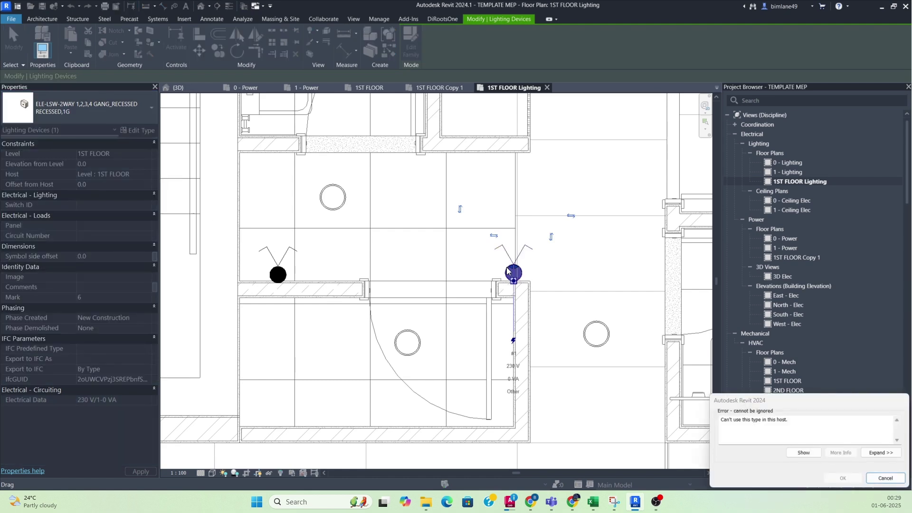
click(886, 477)
click(524, 274)
key(Delete)
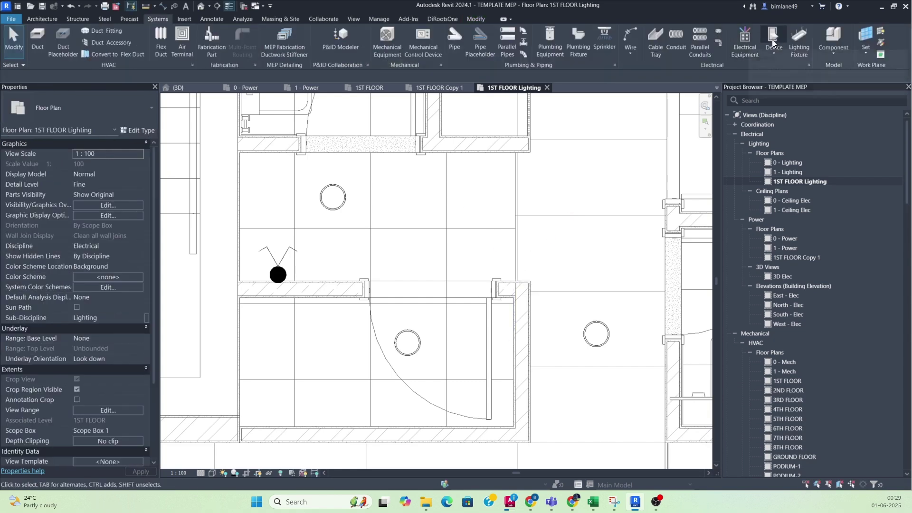
Step: Set the view's detail level to Medium and place a Lighting Switches One Way Switch on the vertical wall face at the corner beside the small room's door
click(772, 38)
click(114, 117)
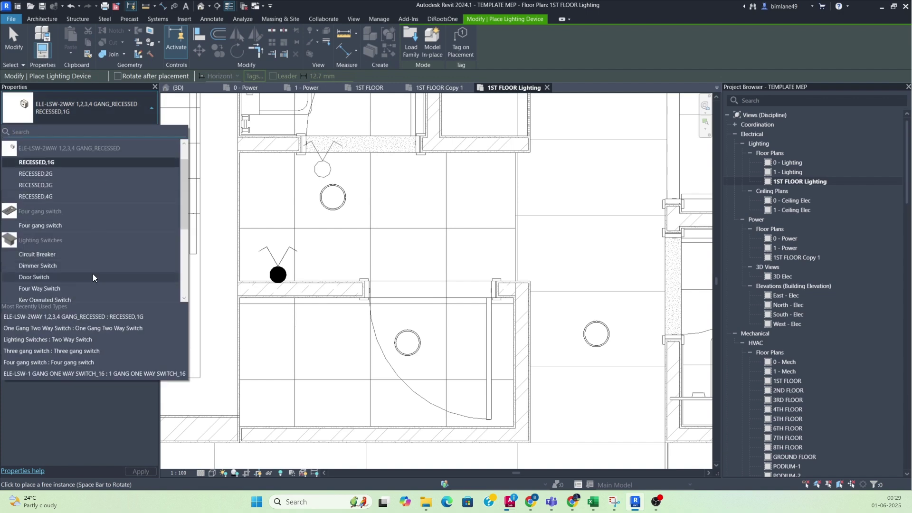
scroll(95, 271, down, 4)
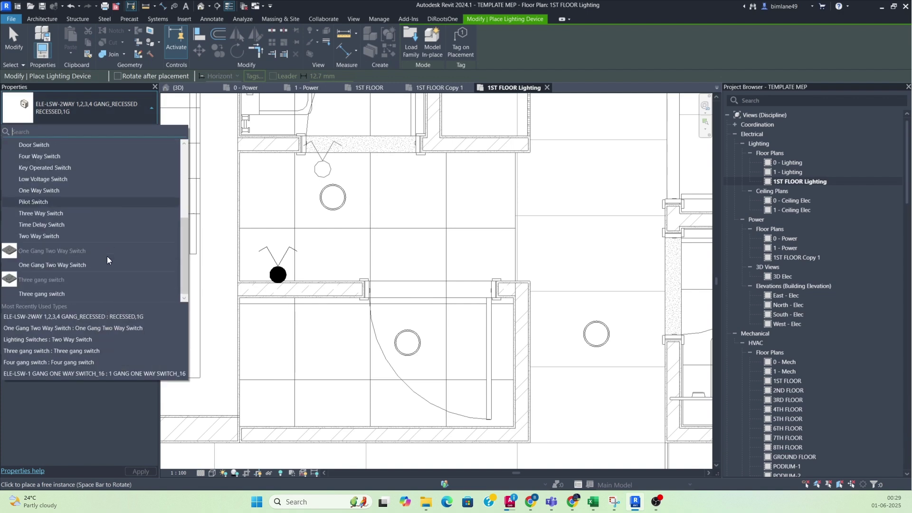
scroll(69, 282, up, 2)
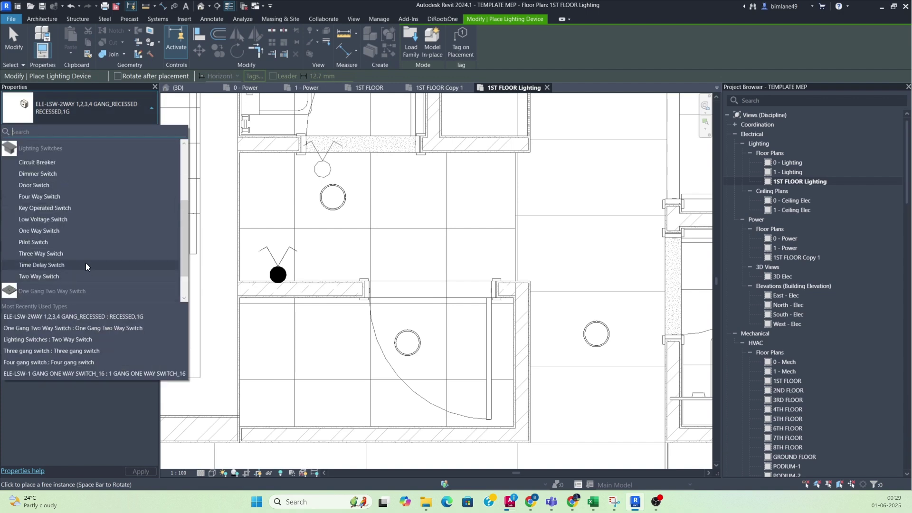
click(45, 231)
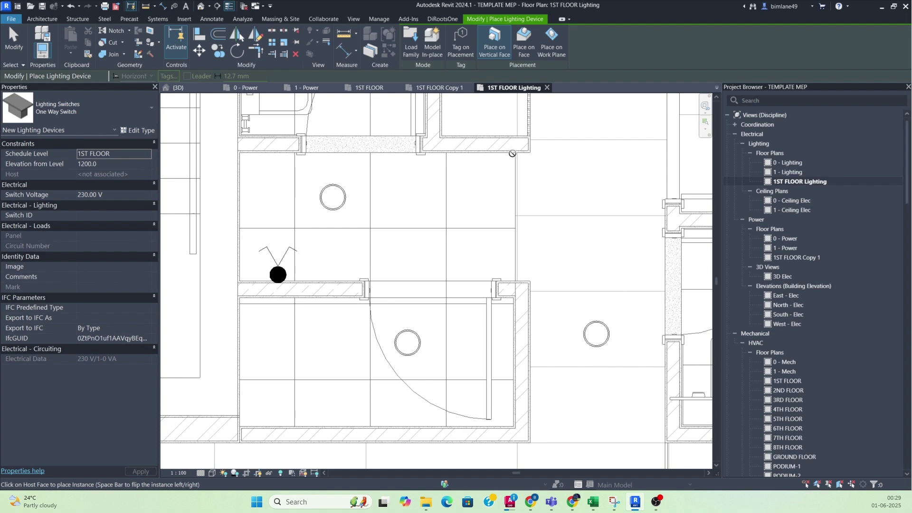
click(201, 473)
click(211, 462)
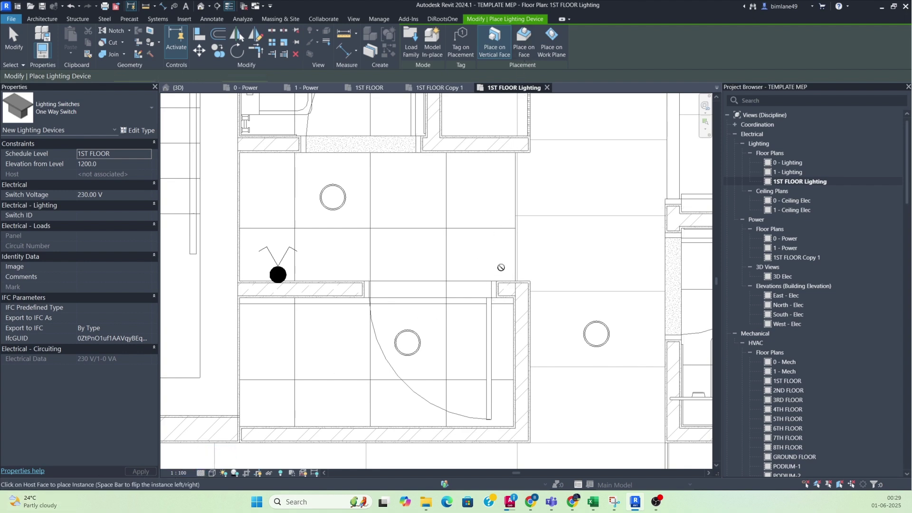
click(512, 279)
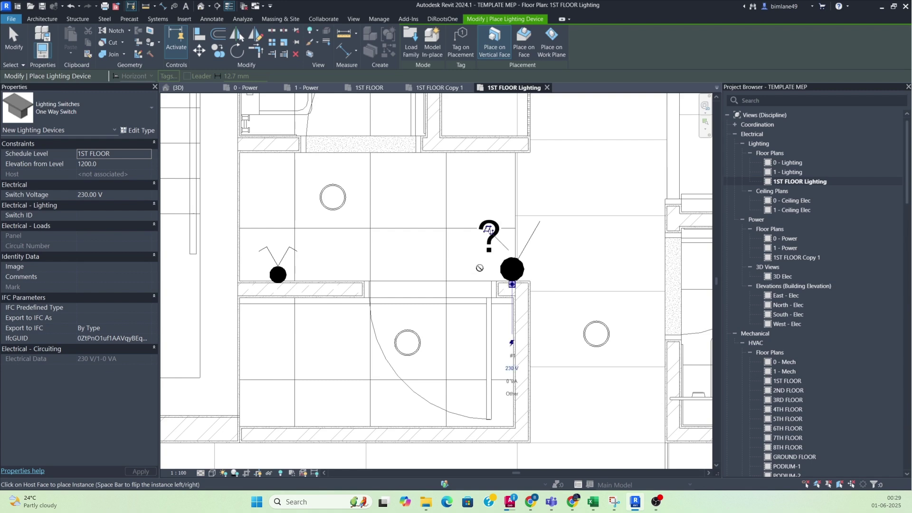
scroll(409, 304, down, 4)
key(Escape)
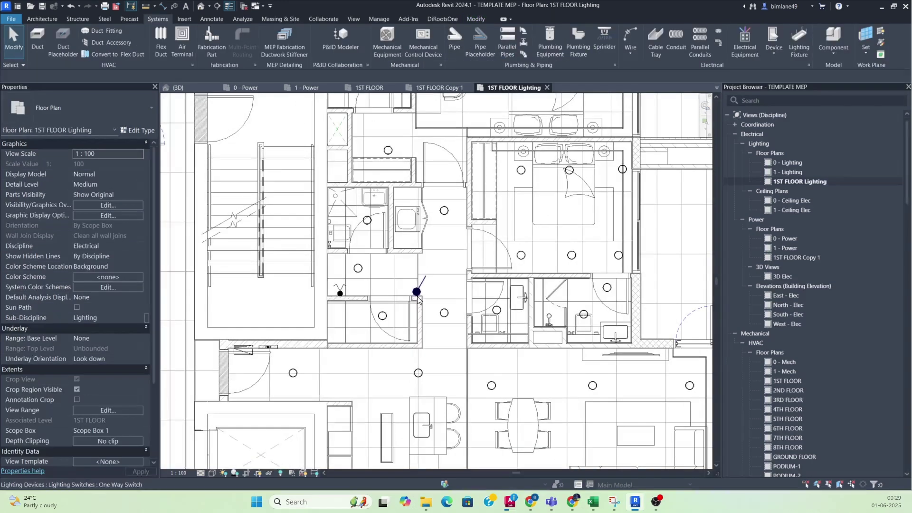
Step: Create a switch system for the downlight inside the small room and assign the One Way Switch at the wall corner to it
scroll(411, 297, up, 2)
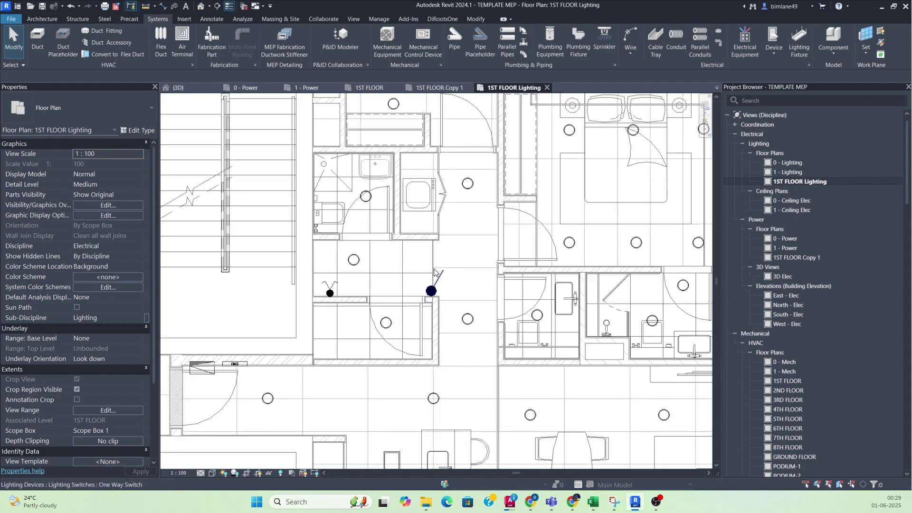
scroll(402, 321, up, 2)
click(386, 332)
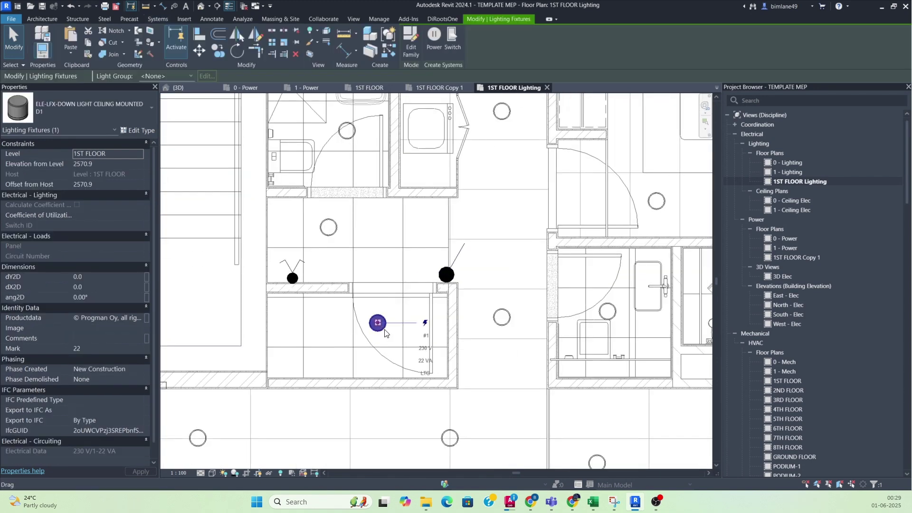
click(449, 42)
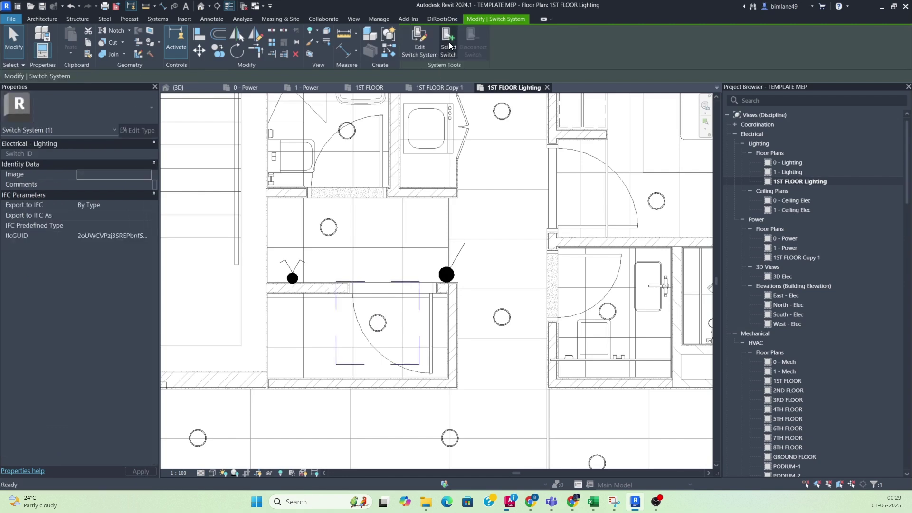
click(447, 43)
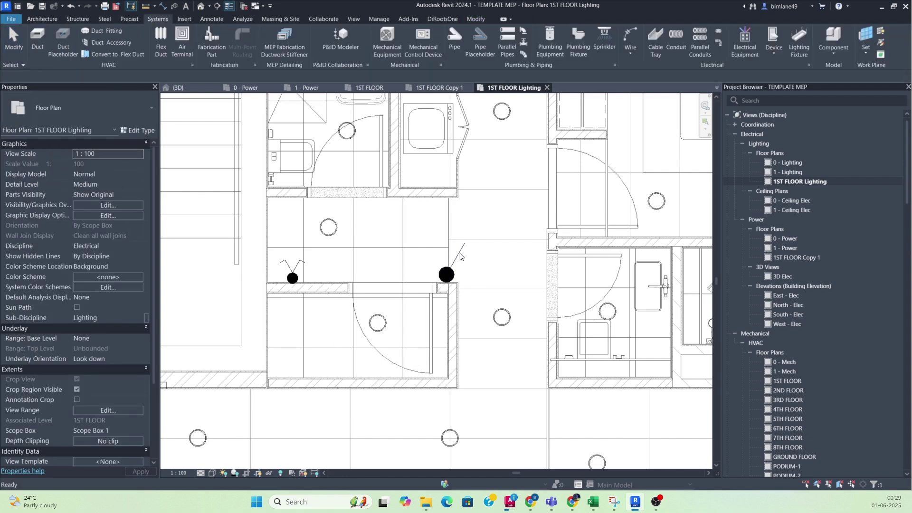
click(459, 257)
scroll(380, 325, up, 3)
scroll(389, 320, down, 5)
key(Escape)
scroll(416, 304, down, 5)
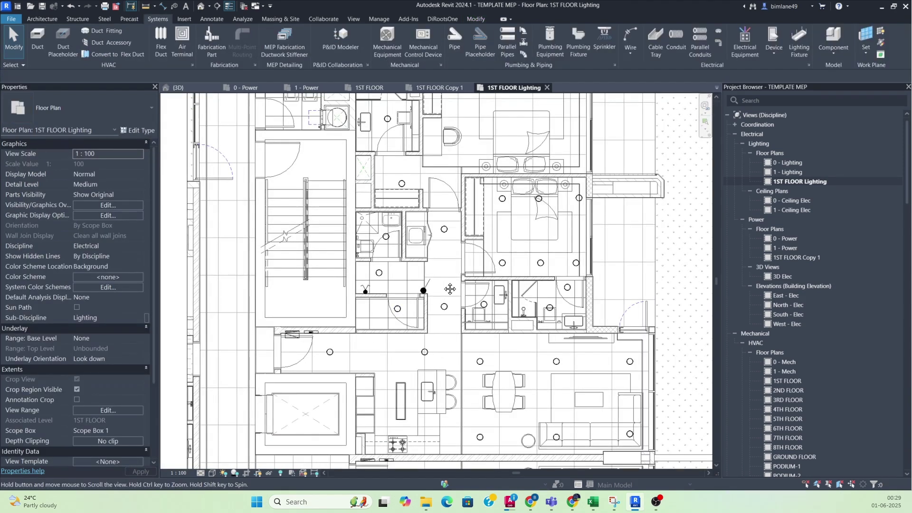
Step: Create a switch system for six downlights in the lobby, corridor, entrance, kitchen and dining areas, controlled by the RECESSED,1G switch near the staircase
scroll(371, 292, up, 4)
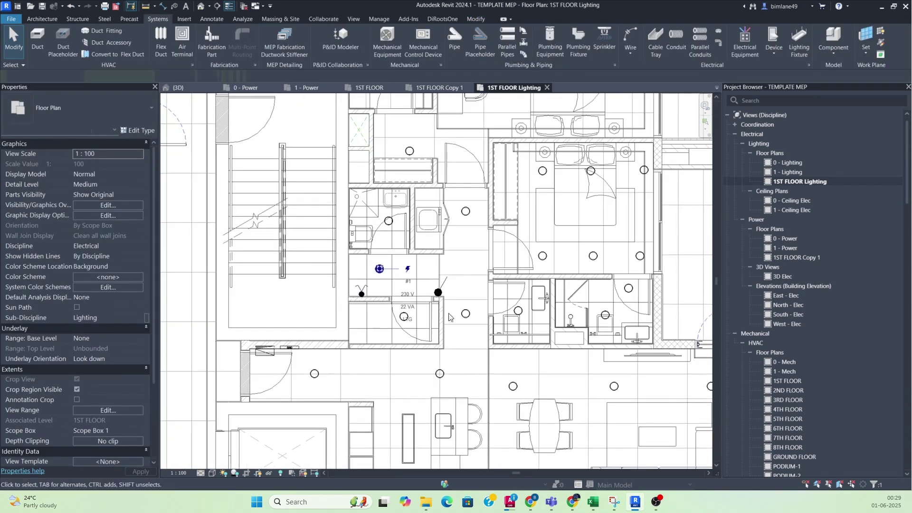
click(379, 269)
ctrl+click(466, 211)
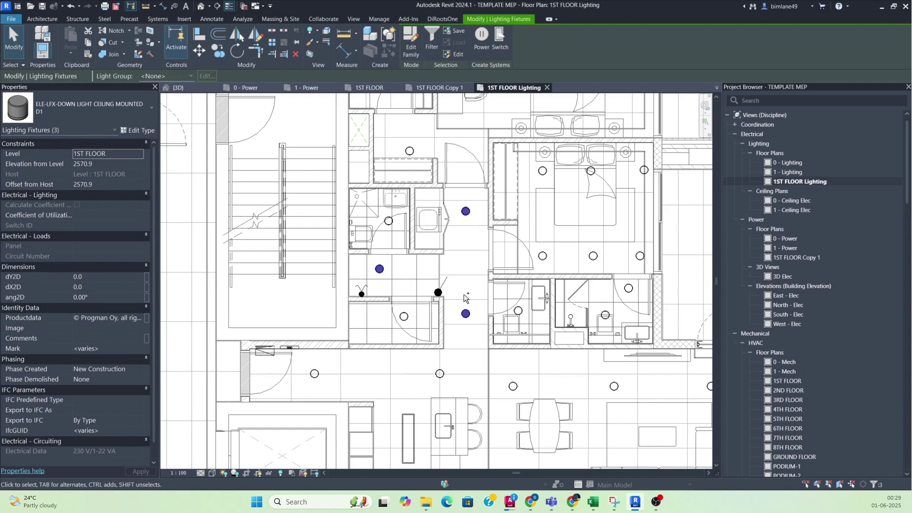
ctrl+click(440, 373)
ctrl+click(314, 374)
ctrl+click(513, 386)
ctrl+click(564, 393)
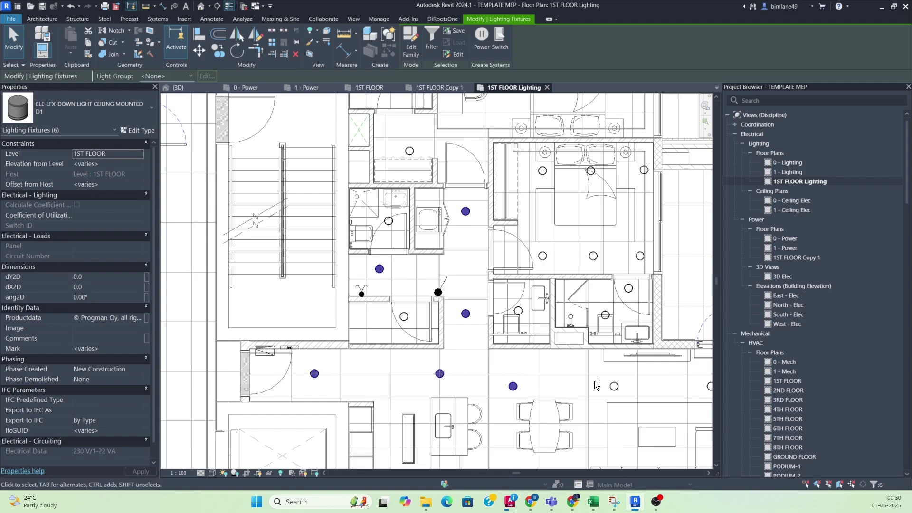
click(501, 42)
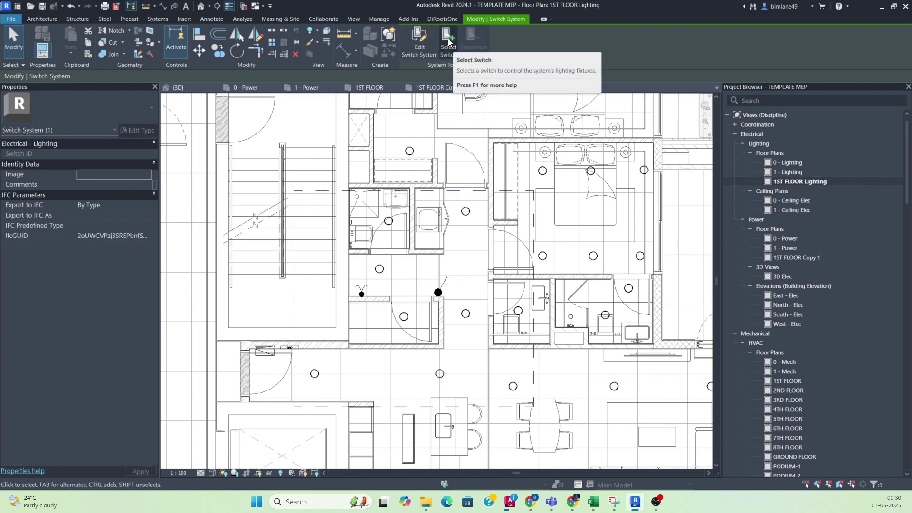
click(448, 42)
click(364, 289)
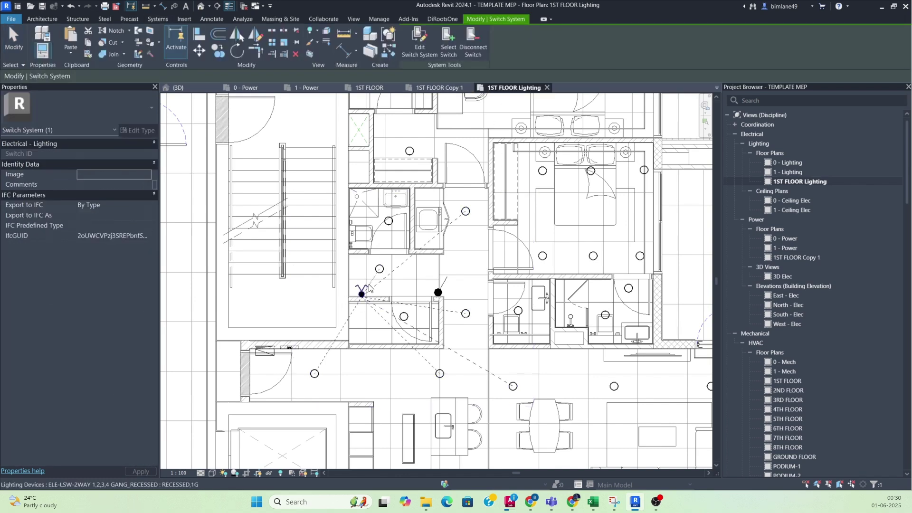
Step: Examine the links between the recessed switch and its downlights, and look over the surrounding rooms of the apartment
scroll(375, 304, up, 3)
scroll(360, 298, down, 3)
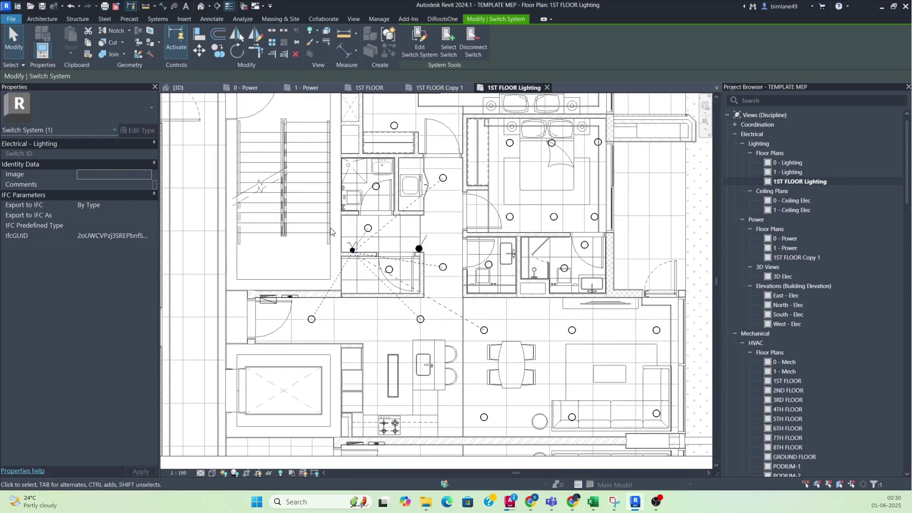
middle_drag(423, 283, 419, 336)
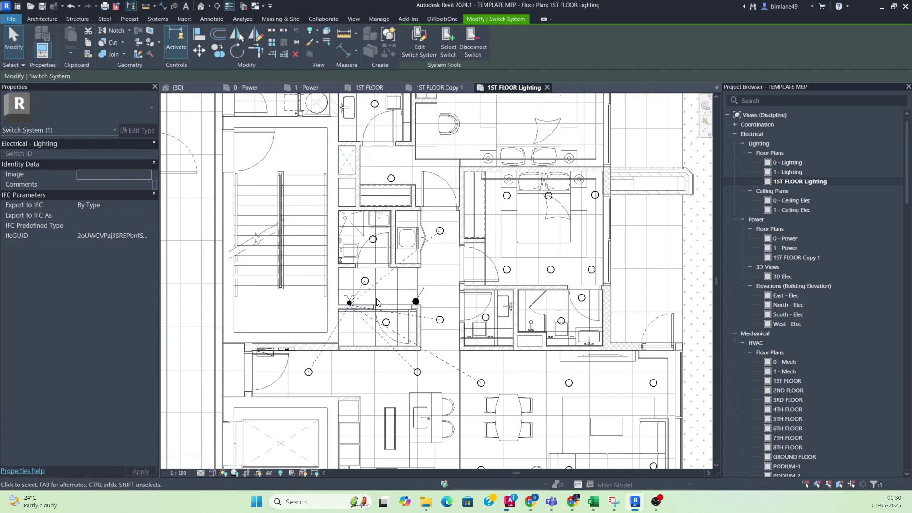
middle_drag(450, 372, 437, 329)
scroll(368, 331, up, 1)
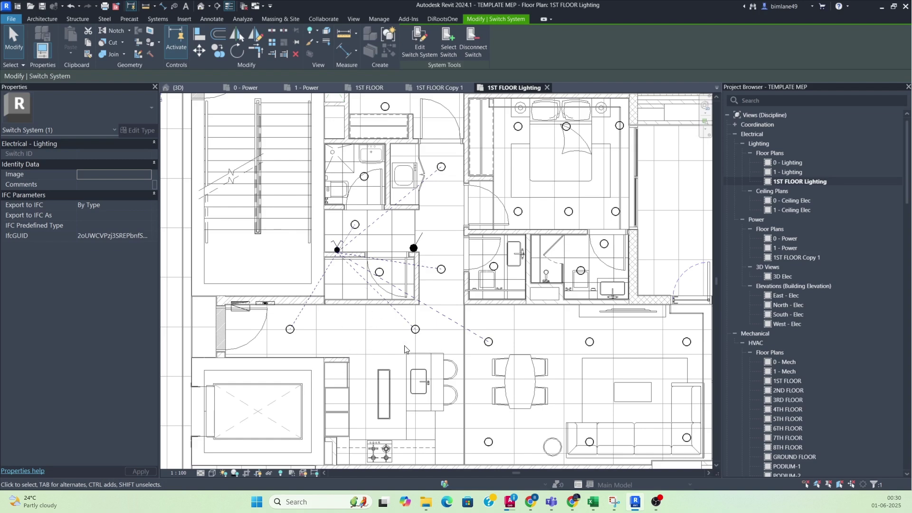
middle_drag(480, 309, 470, 398)
click(423, 295)
scroll(421, 295, down, 3)
middle_drag(455, 246, 444, 316)
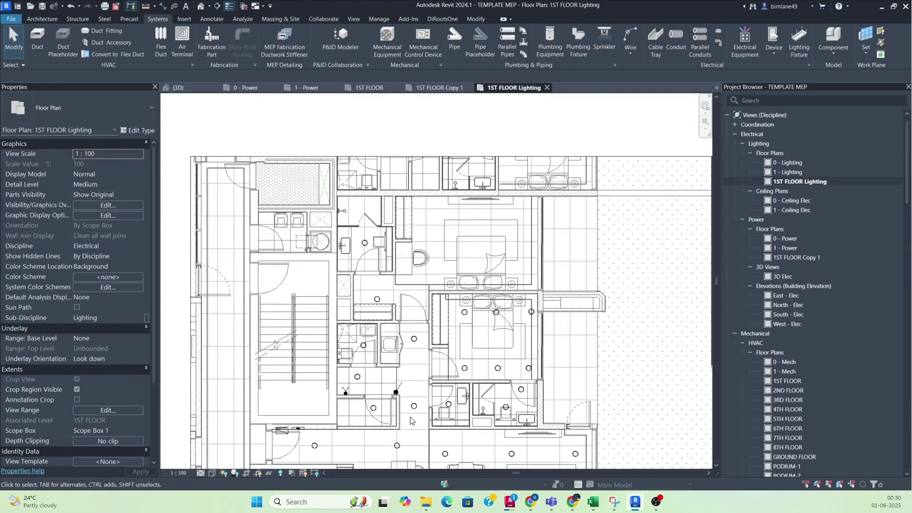
middle_drag(410, 417, 422, 307)
scroll(405, 320, up, 2)
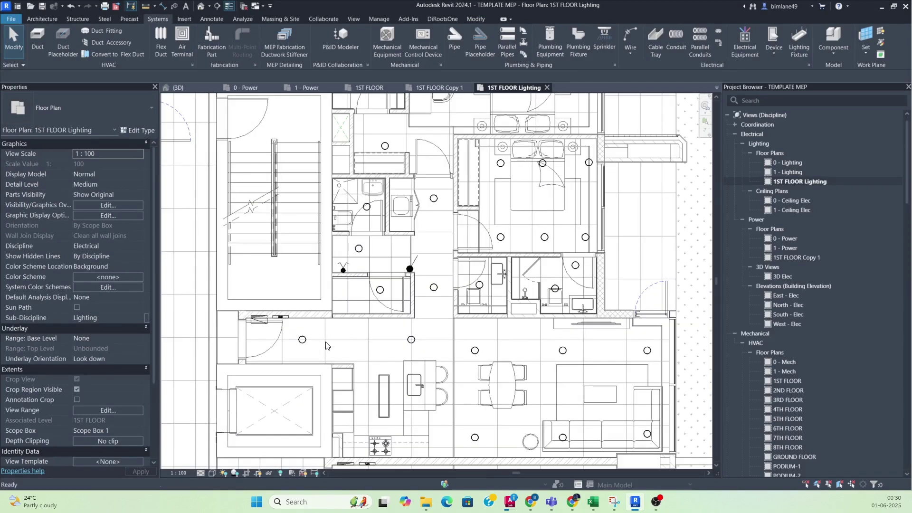
Step: Create a power circuit for the eight downlights in the entrance, kitchen, dining and living areas
middle_drag(363, 347, 388, 333)
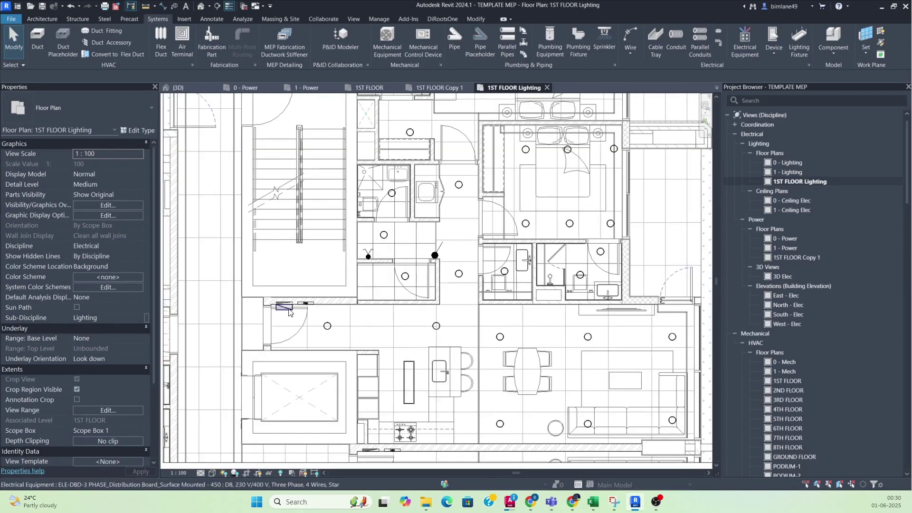
scroll(332, 328, up, 1)
click(333, 326)
ctrl+click(459, 327)
scroll(465, 337, down, 1)
ctrl+click(532, 338)
ctrl+click(522, 425)
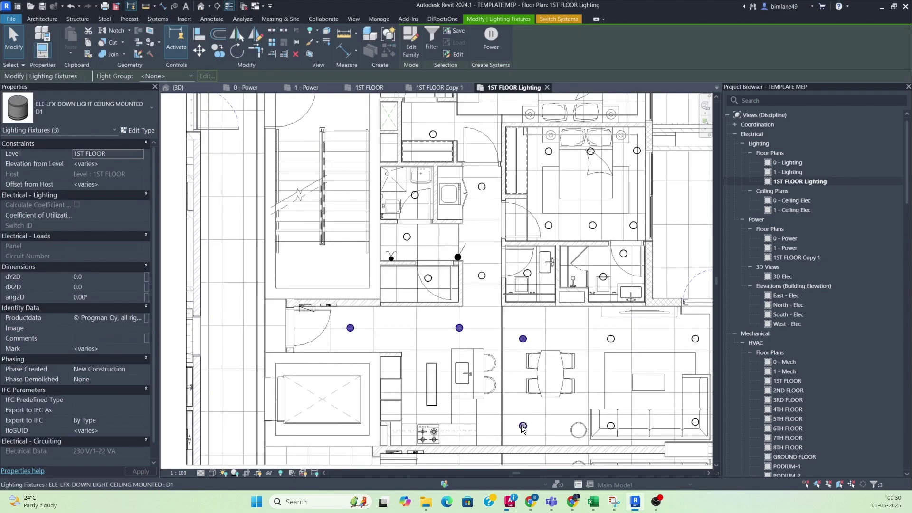
ctrl+click(610, 338)
middle_drag(597, 376, 507, 314)
ctrl+click(521, 364)
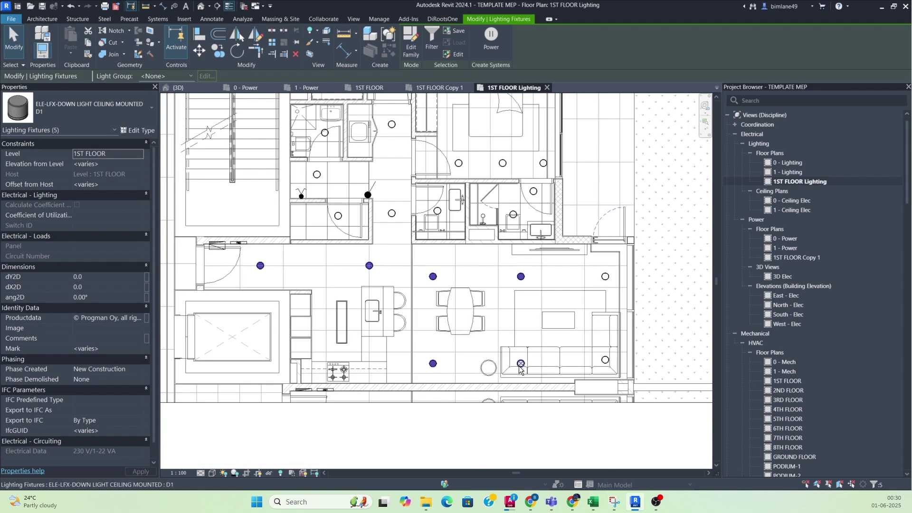
ctrl+click(605, 360)
ctrl+click(606, 277)
middle_drag(600, 285, 633, 300)
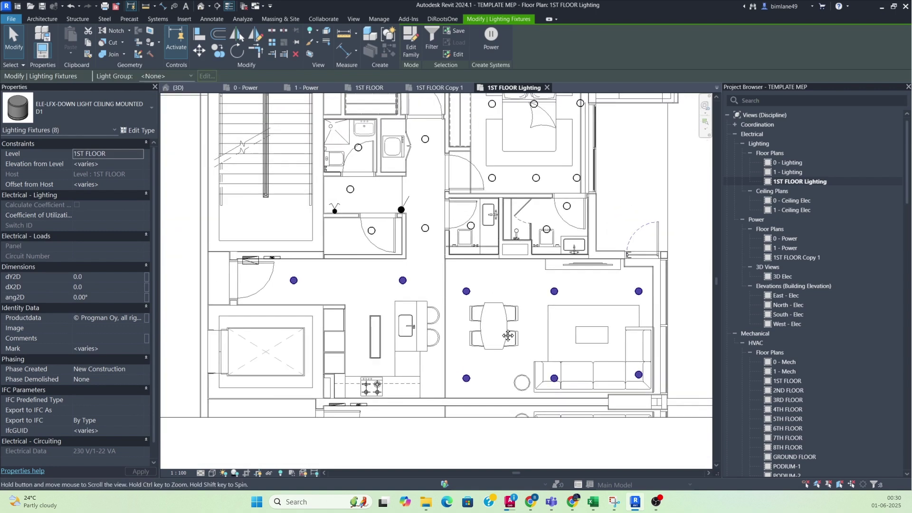
click(494, 40)
Step: Assign the circuit to the panel DB, 230 V/400 V, Three Phase, 4 Wires, Star, and convert it to arc wires
click(554, 36)
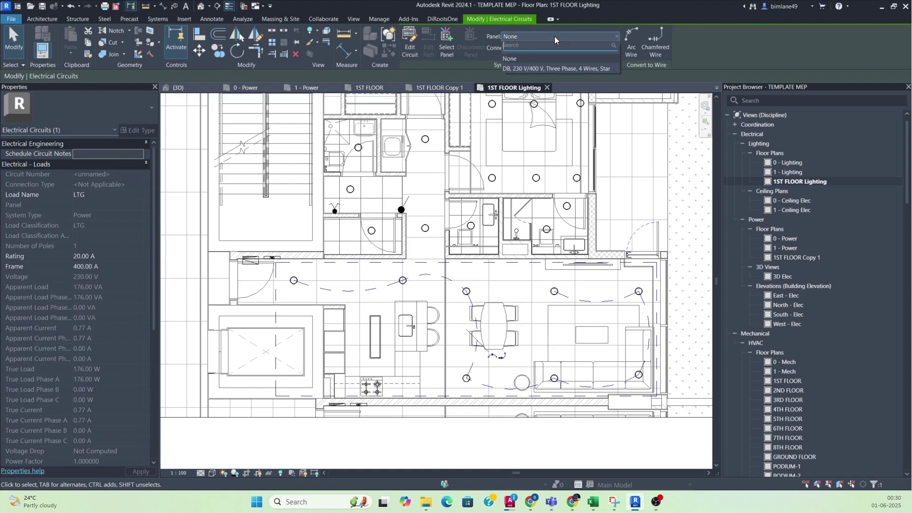
click(549, 69)
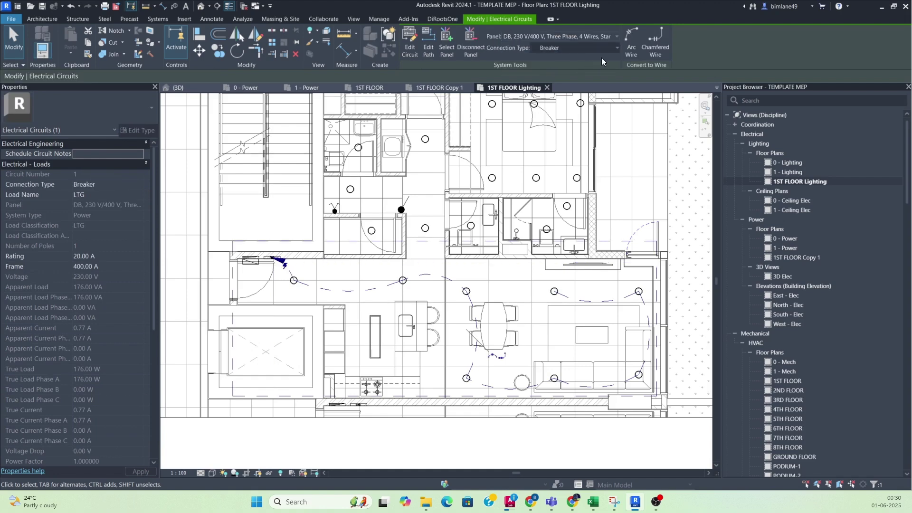
click(631, 38)
key(Escape)
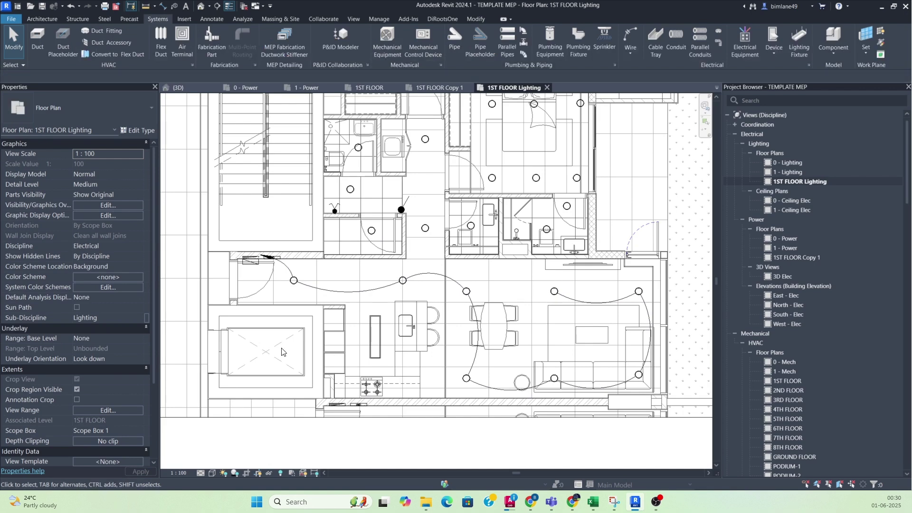
Step: Set the panel name of the distribution board beside the entrance door to DB-LIGHT&POWER
middle_drag(288, 355, 393, 326)
scroll(352, 250, up, 5)
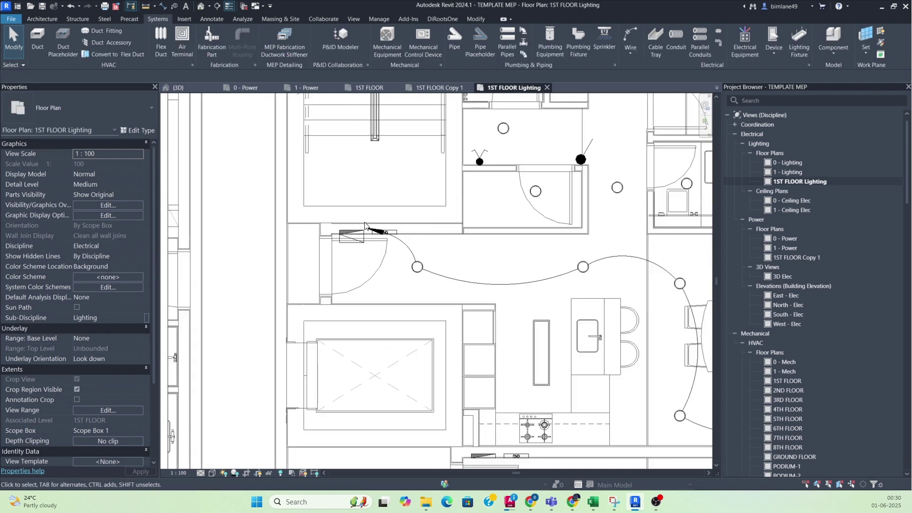
click(352, 251)
scroll(84, 321, down, 10)
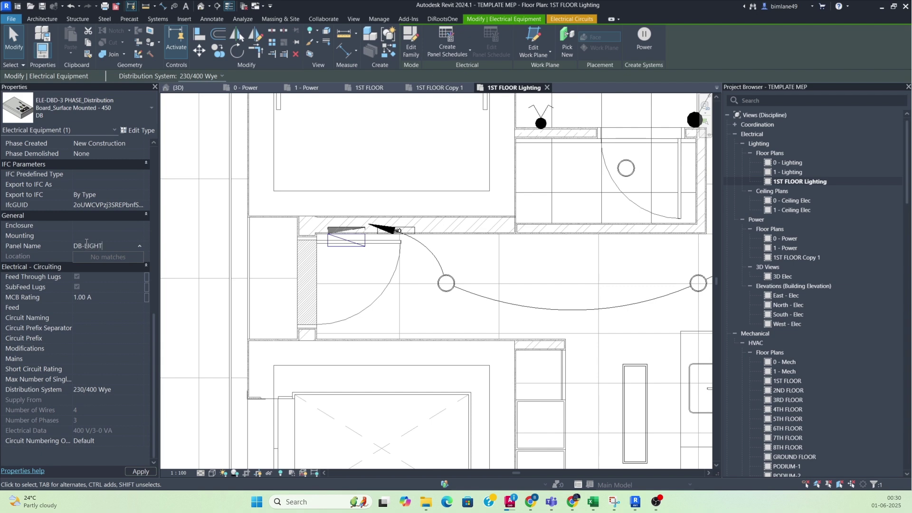
key(Return)
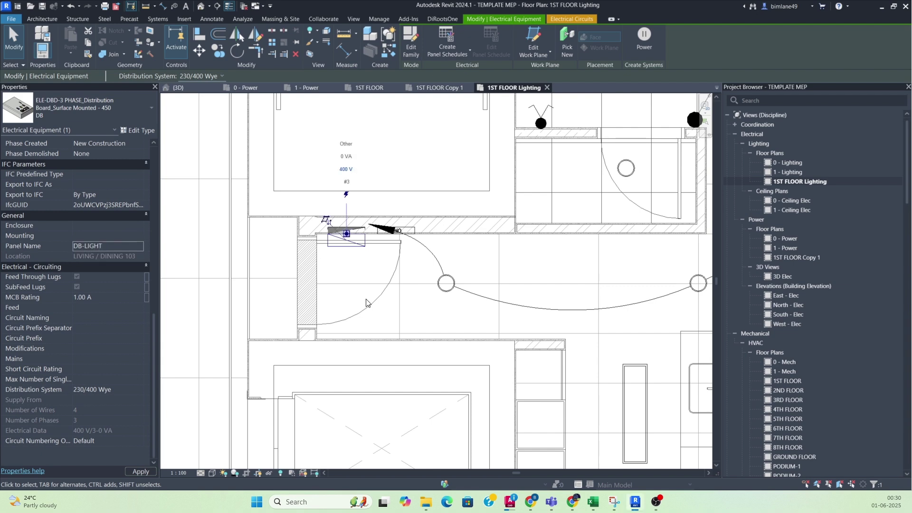
click(110, 246)
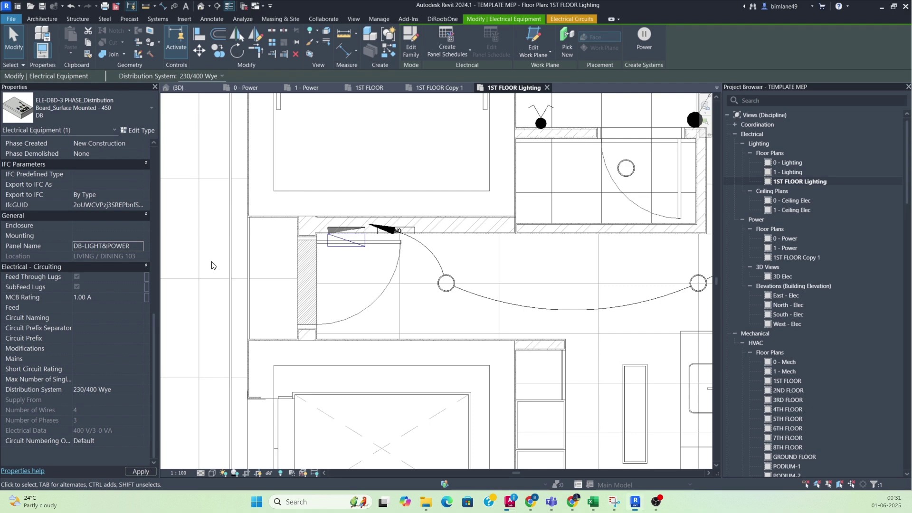
click(325, 293)
Step: Tag the distribution board beside the entrance door by category, with a leader
key(t)
key(g)
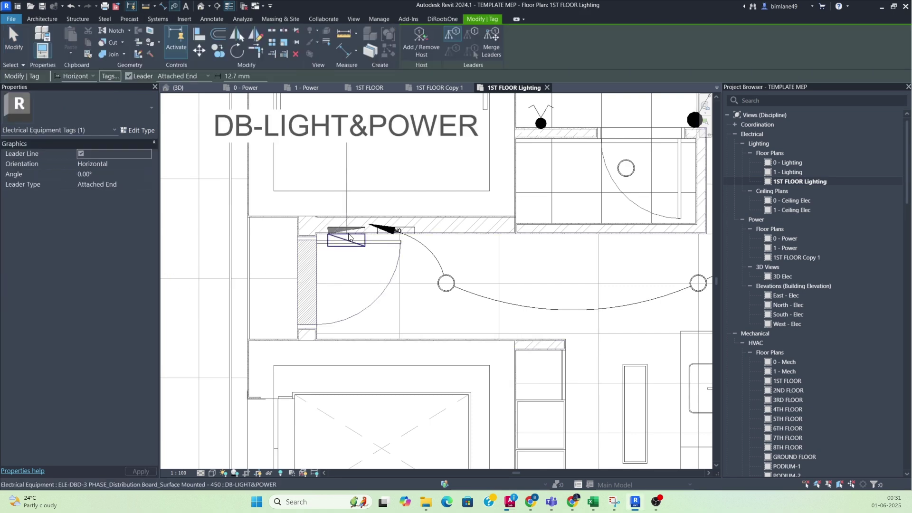
key(Escape)
scroll(301, 235, down, 5)
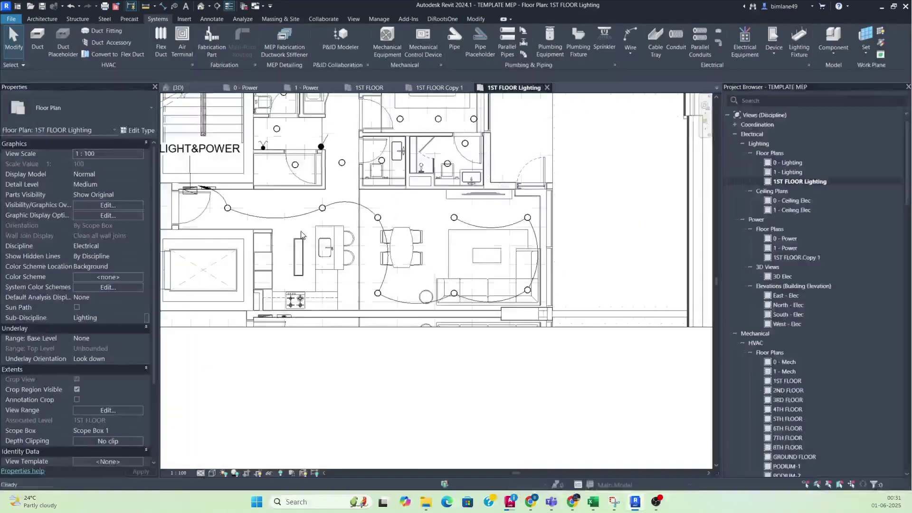
middle_drag(460, 266, 532, 292)
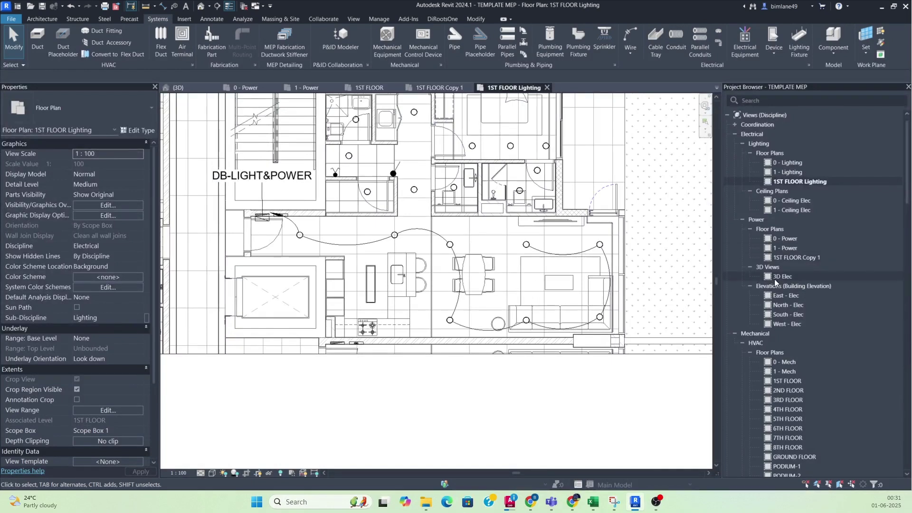
Step: Open the 1ST FLOOR Copy 1 power plan and set its view template to <None>
double_click(802, 257)
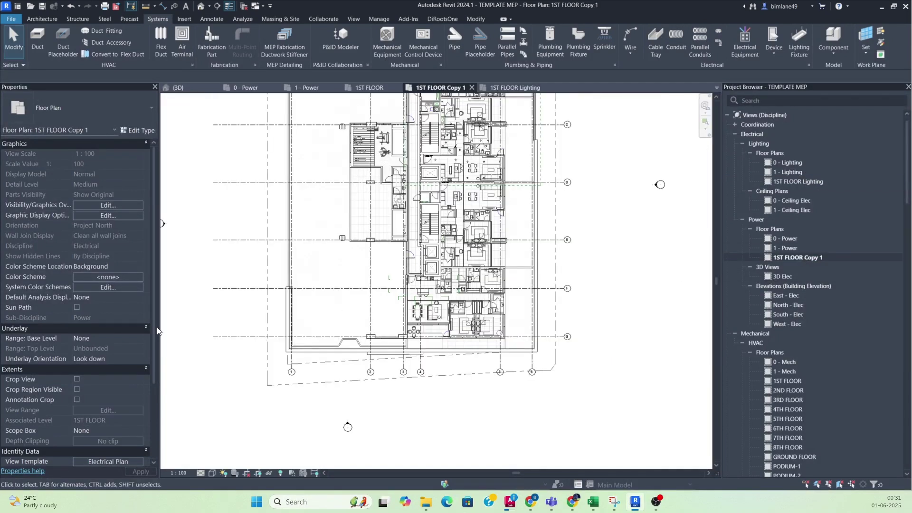
scroll(98, 337, down, 3)
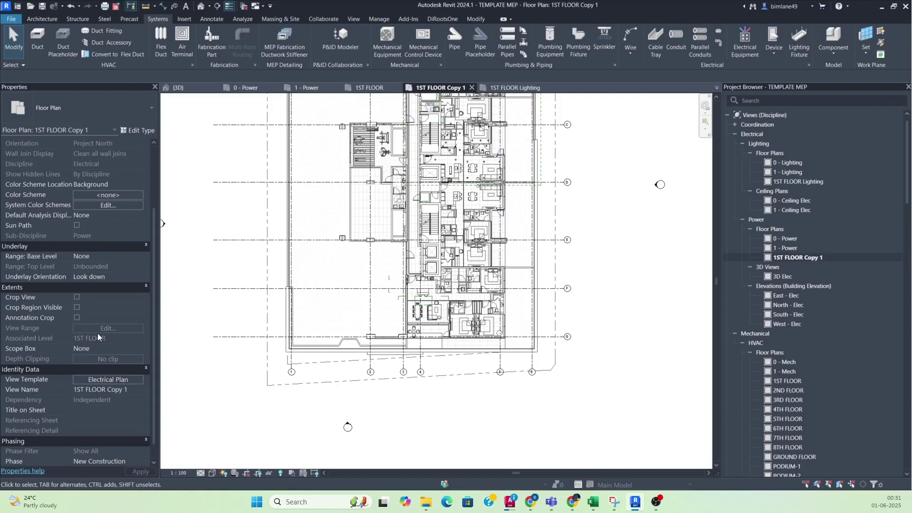
click(107, 381)
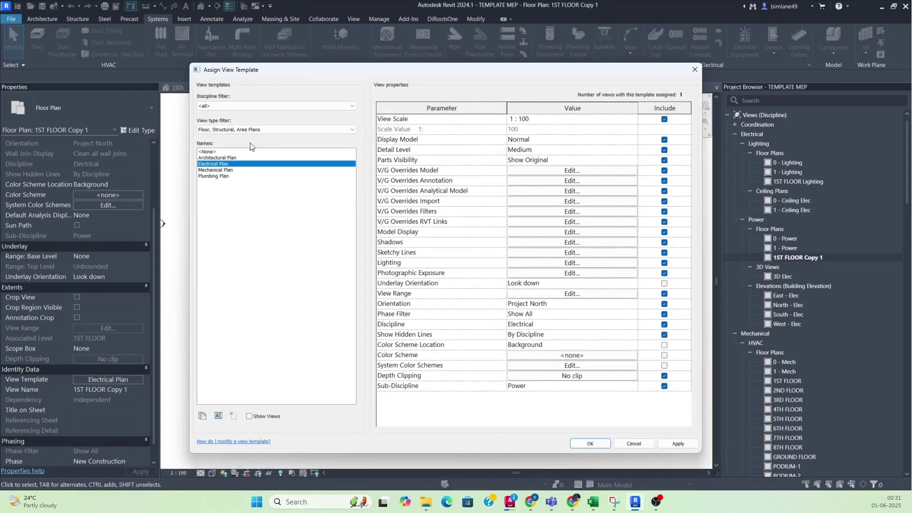
click(215, 152)
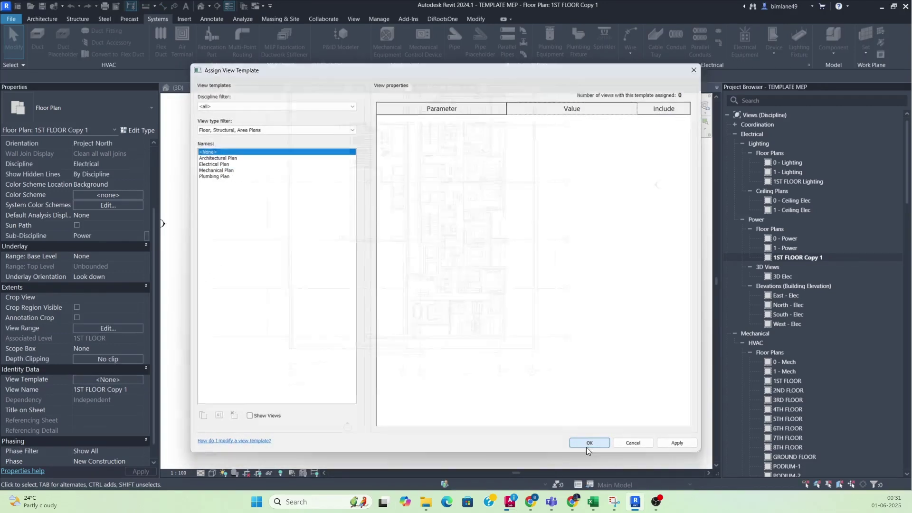
click(589, 445)
Step: Assign Scope Box 1 to the 1ST FLOOR Copy 1 power plan and bring the apartment's entrance area into view
click(121, 348)
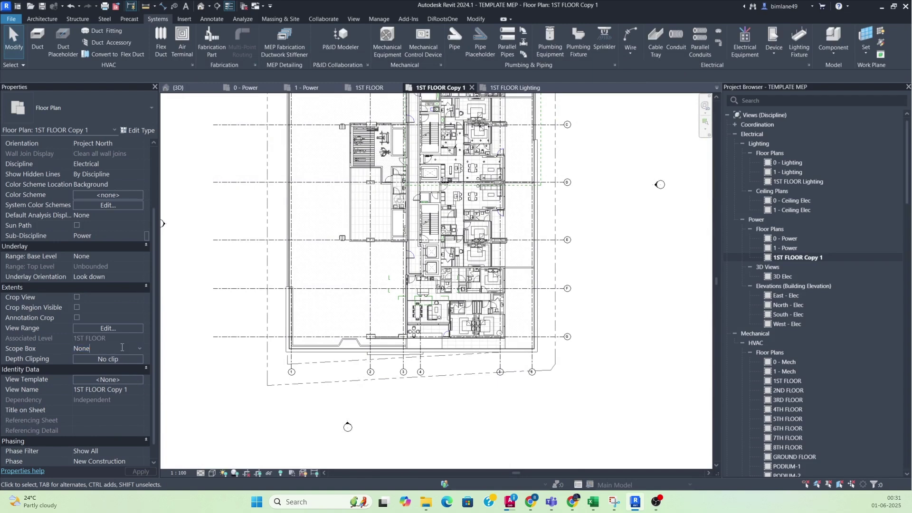
click(140, 349)
click(111, 369)
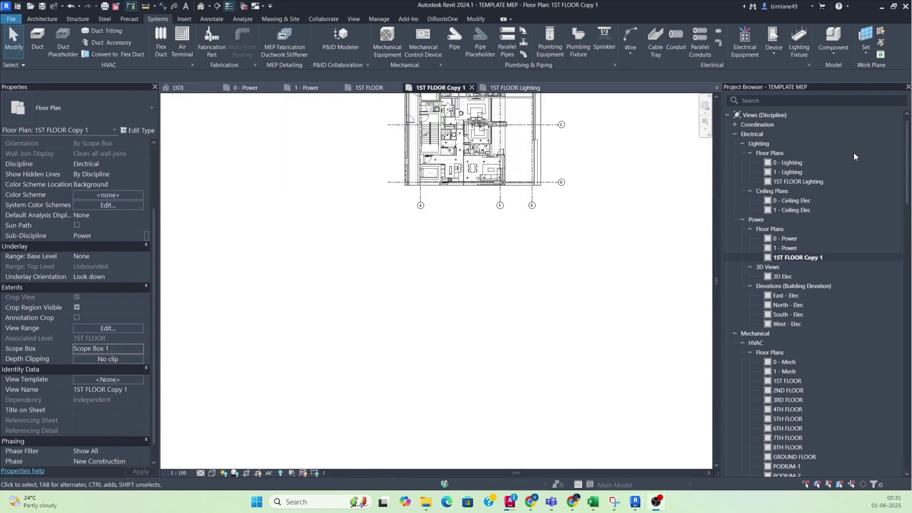
mouse_move(472, 182)
middle_down()
mouse_move(442, 319)
mouse_move(452, 296)
mouse_move(455, 328)
middle_up()
scroll(430, 292, up, 7)
mouse_move(459, 233)
middle_down()
mouse_move(432, 293)
mouse_move(453, 245)
middle_up()
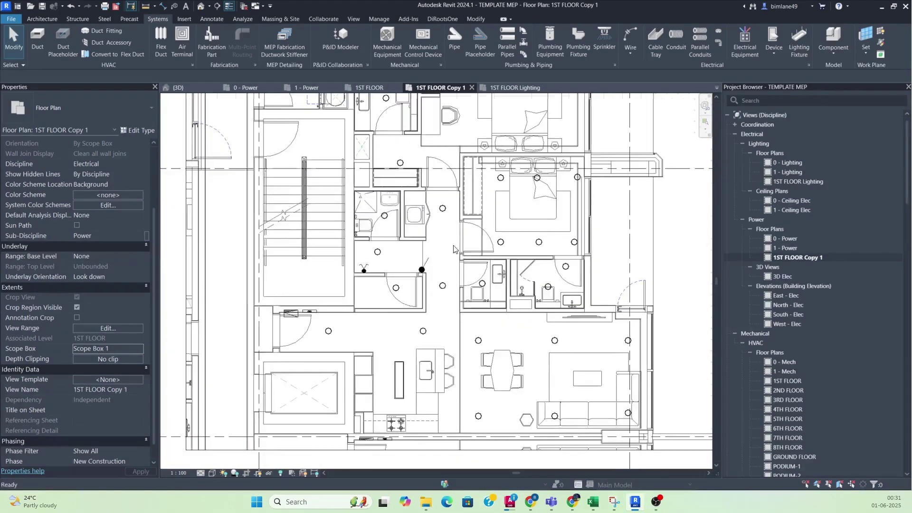
middle_drag(437, 347, 435, 342)
scroll(394, 330, up, 2)
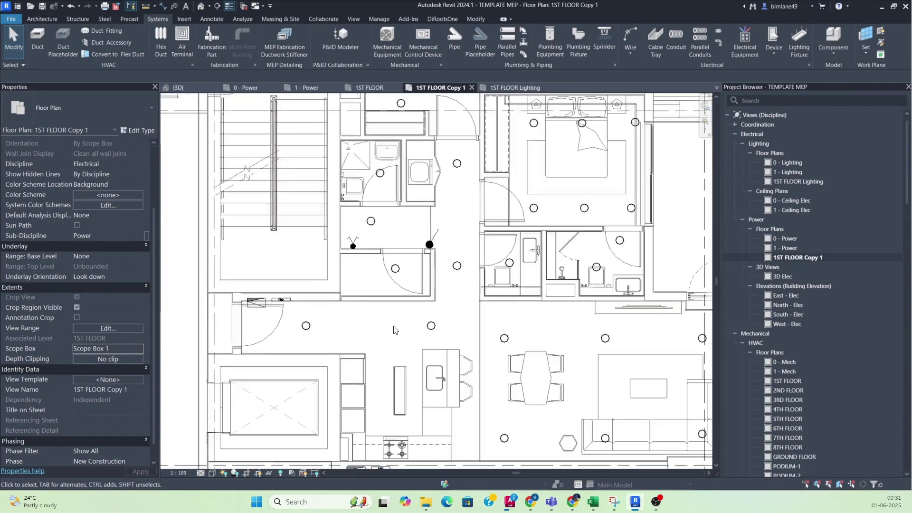
middle_drag(393, 333, 399, 323)
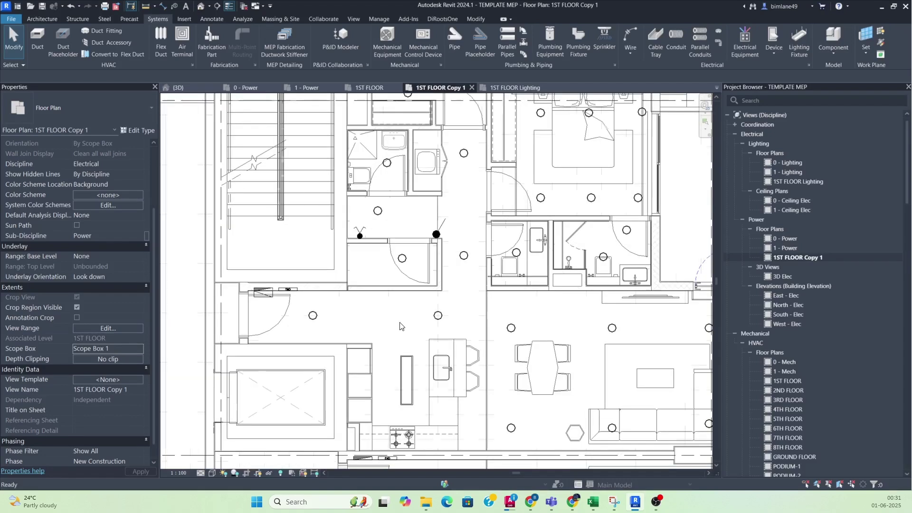
scroll(370, 325, up, 1)
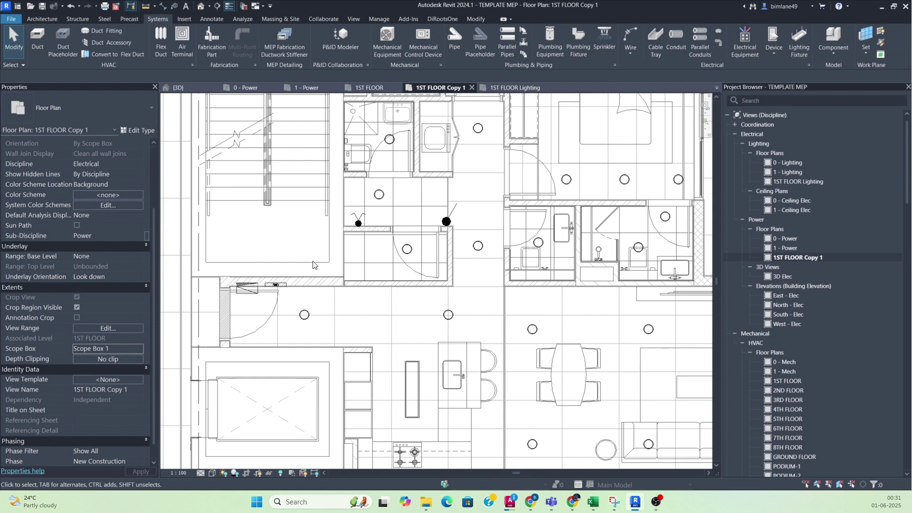
Step: Try placing a switched 13A twin socket outlet on the small room's wall facing the entrance corridor, and delete it
click(771, 56)
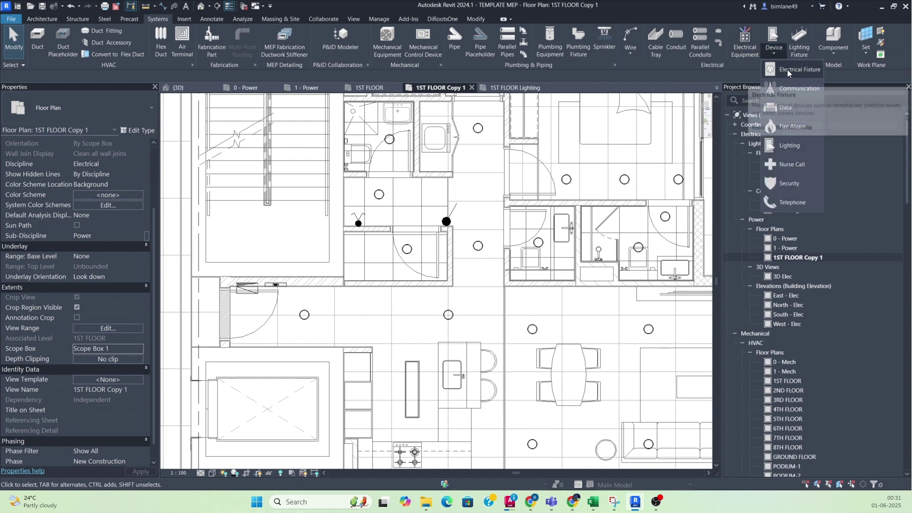
click(788, 71)
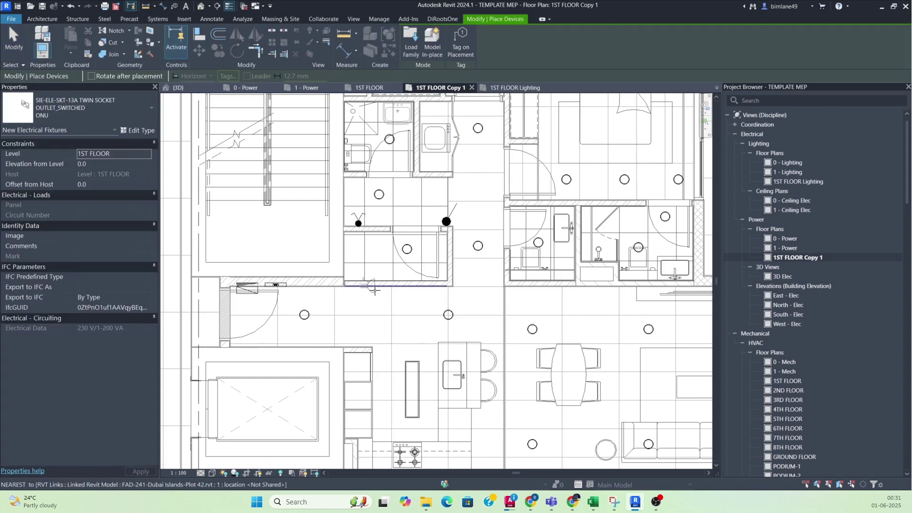
scroll(375, 291, up, 5)
click(360, 283)
scroll(448, 315, down, 3)
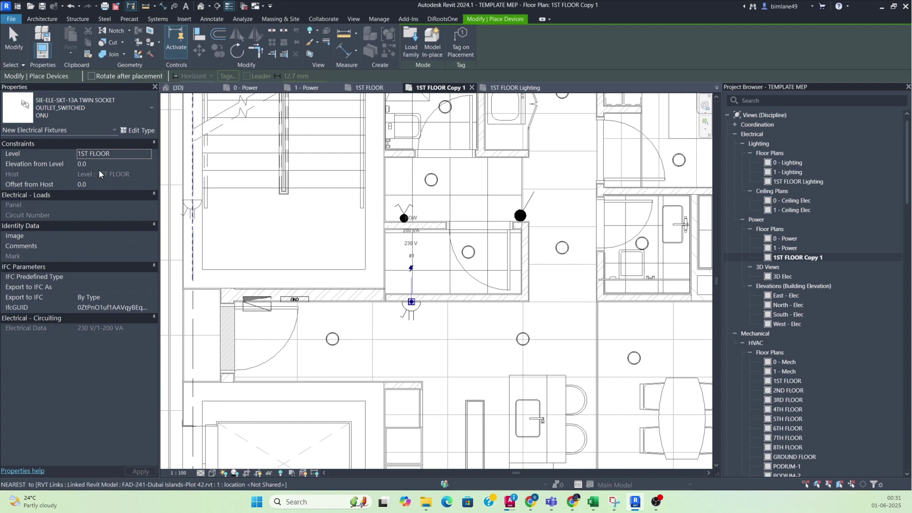
key(Escape)
click(413, 311)
key(Delete)
Step: Place a switched 13A twin socket outlet at elevation 450 on the small room's wall facing the entrance corridor
click(774, 37)
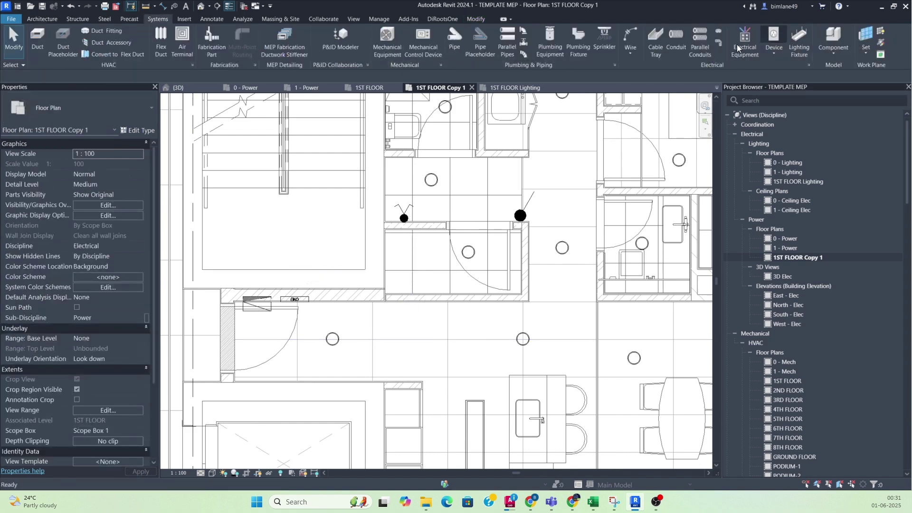
click(108, 165)
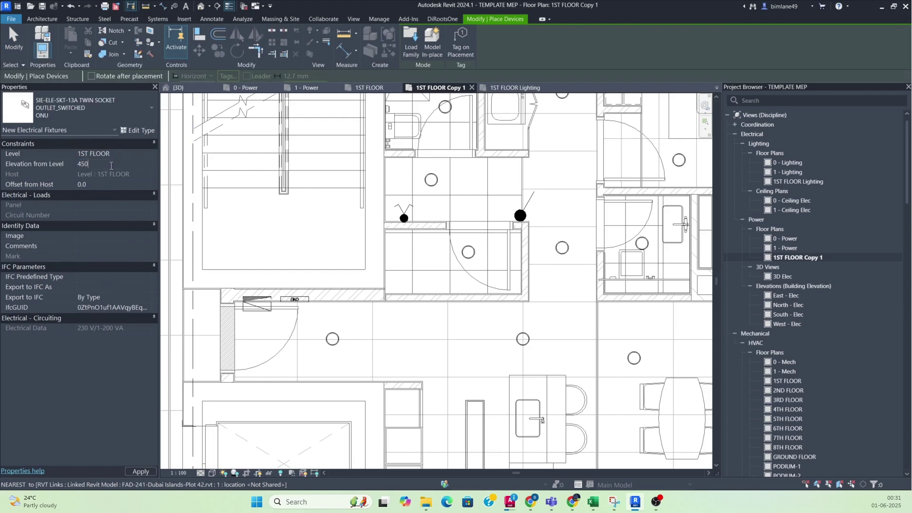
scroll(403, 302, up, 2)
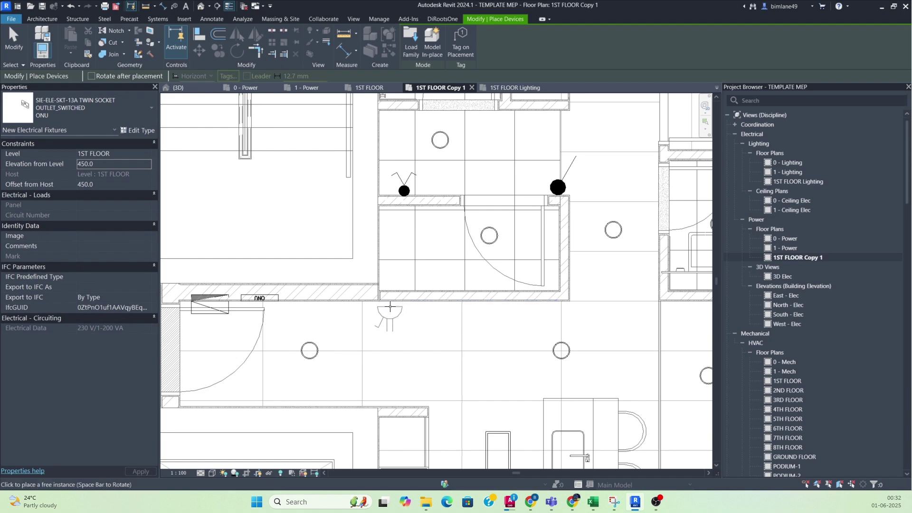
scroll(391, 307, up, 1)
click(453, 302)
scroll(402, 310, down, 3)
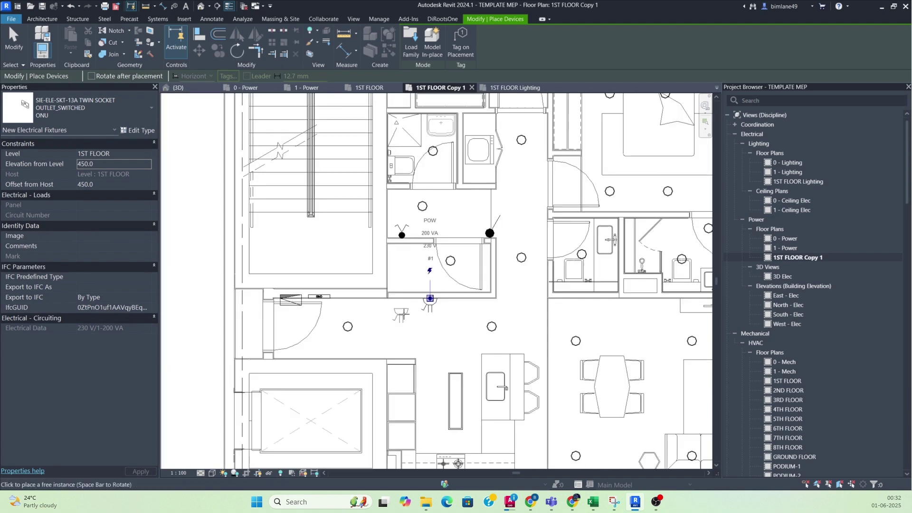
Step: Place two more switched 13A twin sockets at elevation 450 along the bathroom wall facing the dining and living area
middle_drag(414, 385, 380, 273)
middle_drag(471, 307, 329, 367)
scroll(461, 249, up, 4)
click(430, 251)
scroll(415, 255, down, 3)
middle_drag(546, 268, 382, 240)
scroll(343, 243, up, 3)
click(387, 217)
scroll(388, 217, up, 3)
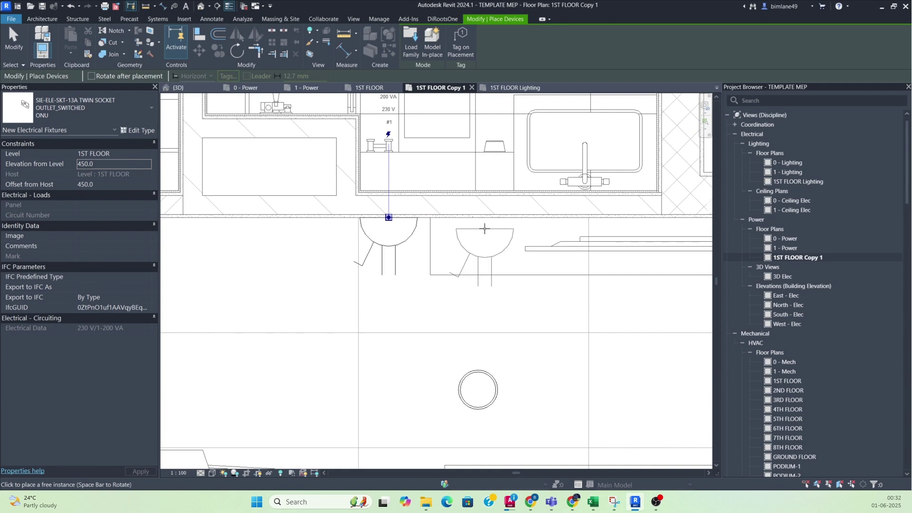
scroll(485, 229, down, 3)
middle_drag(535, 351, 475, 224)
scroll(475, 228, up, 4)
scroll(474, 236, down, 6)
key(Escape)
key(Escape)
Step: Isolate the two dining and living wall sockets in a 3D selection box, inspect a socket up close, and return to 1ST FLOOR Copy 1
scroll(328, 189, up, 3)
middle_drag(352, 200, 559, 260)
drag(607, 289, 608, 290)
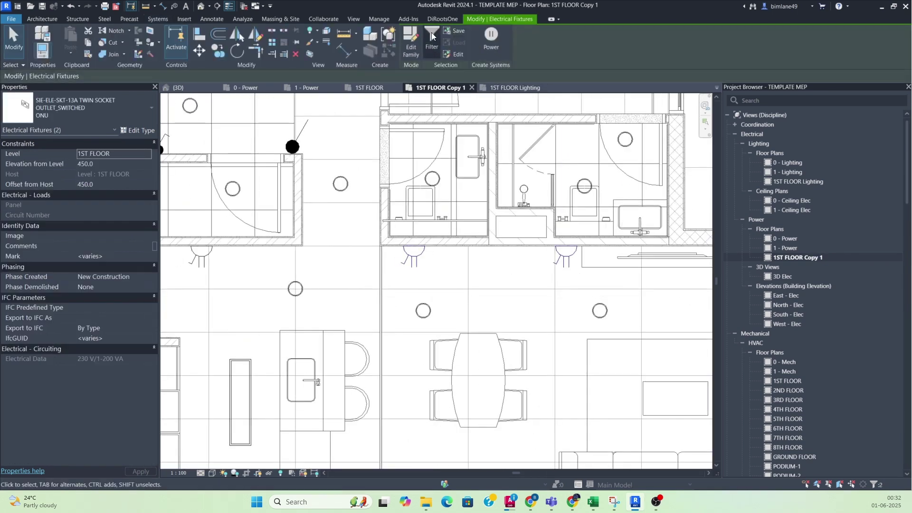
click(309, 54)
shift+middle_drag(450, 350, 688, 353)
click(688, 353)
scroll(607, 298, up, 4)
scroll(593, 298, up, 4)
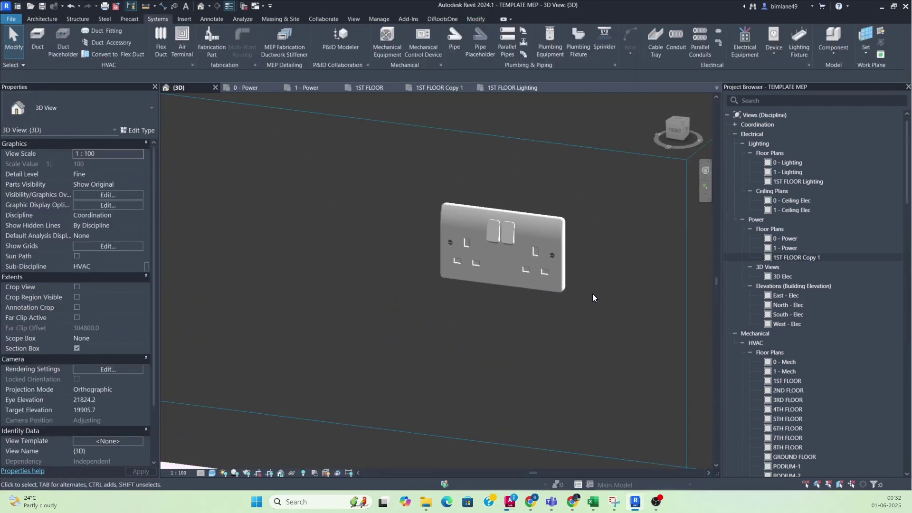
click(446, 91)
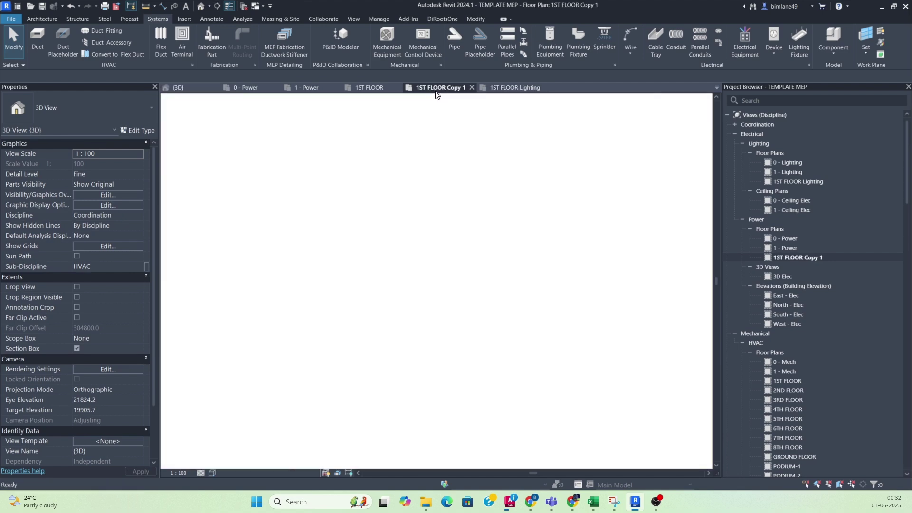
Step: Create a power circuit from the four twin sockets along the entrance, dining and living walls, and convert it to arc wire
scroll(489, 342, down, 2)
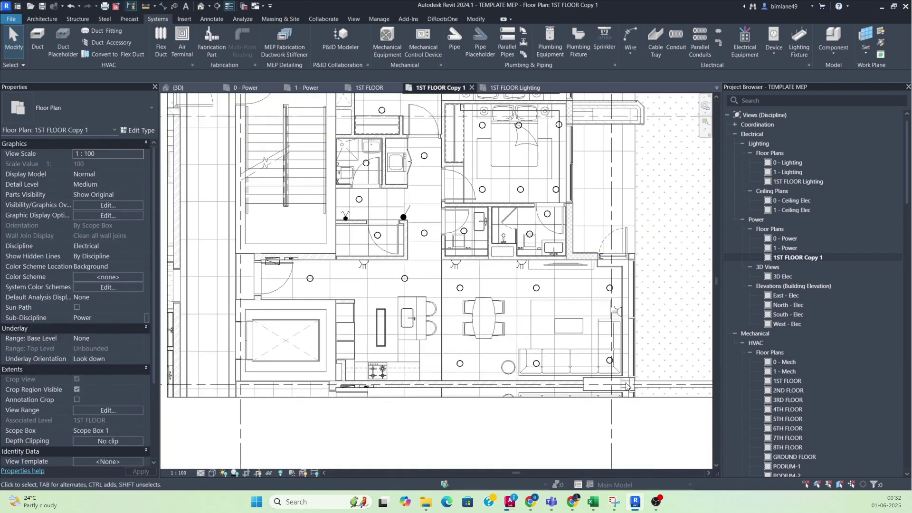
scroll(394, 287, up, 1)
click(359, 270)
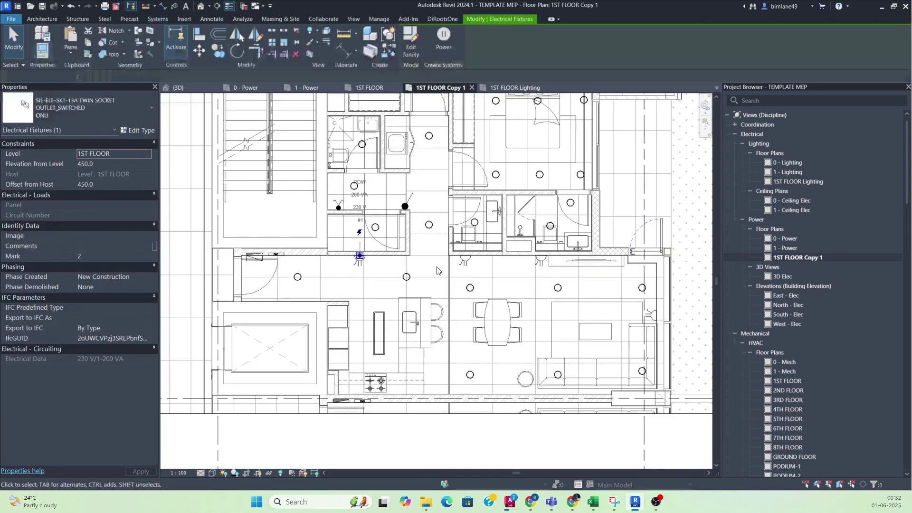
ctrl+click(465, 262)
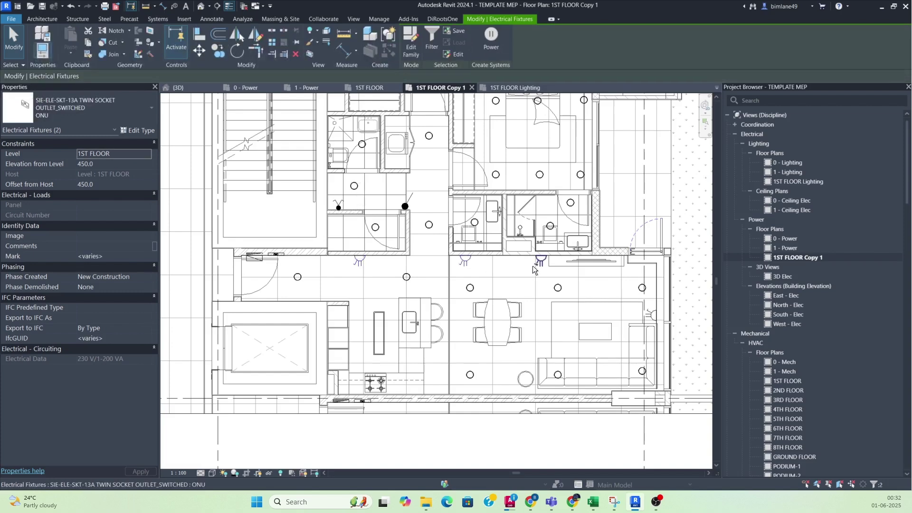
ctrl+click(652, 322)
click(491, 38)
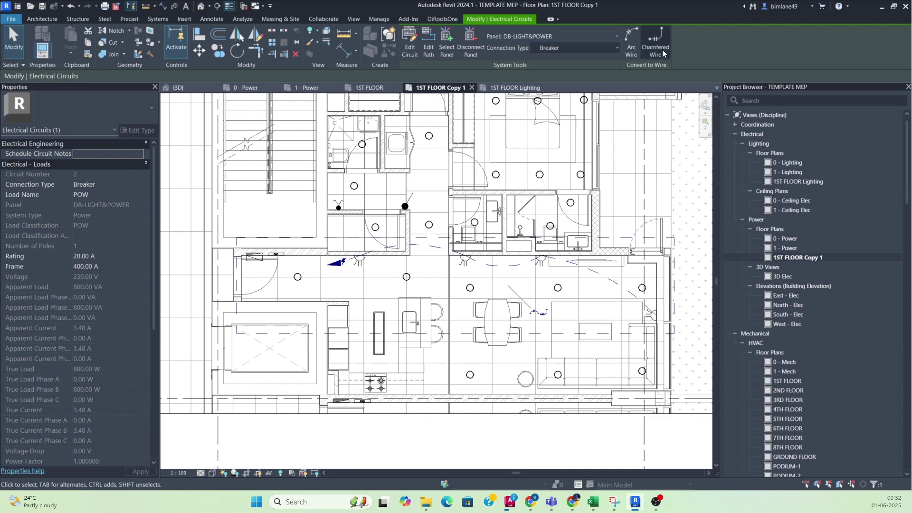
click(628, 35)
Step: Examine the arc wiring running between the twin sockets across the apartment plan
middle_drag(498, 317, 510, 353)
middle_drag(442, 325, 426, 269)
scroll(509, 298, down, 4)
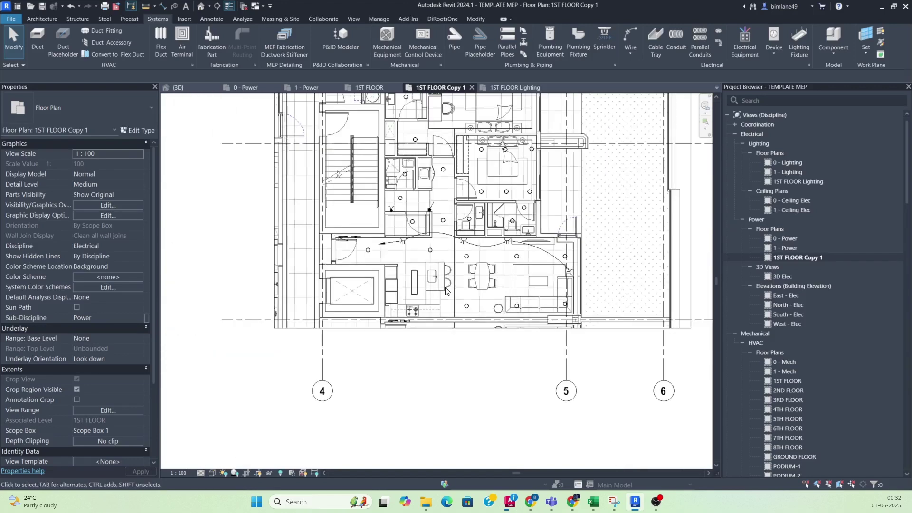
scroll(446, 290, up, 2)
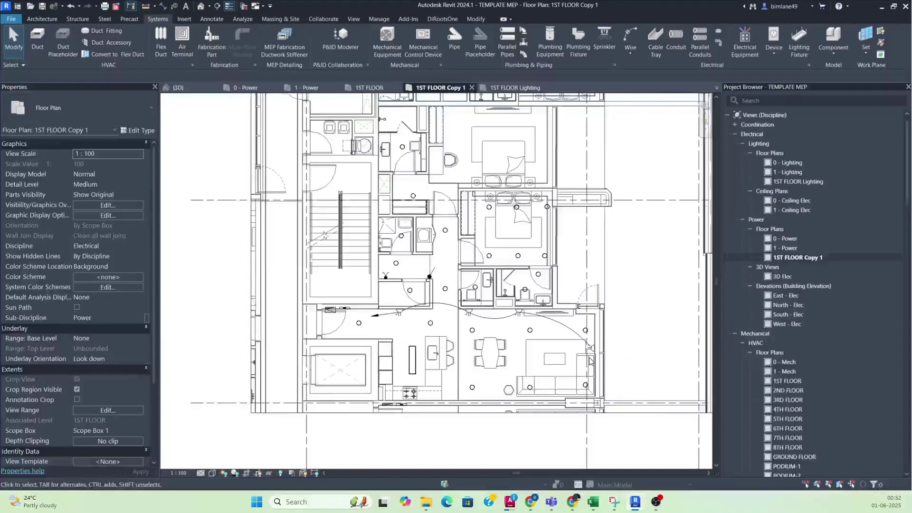
scroll(590, 359, up, 1)
scroll(336, 311, up, 1)
middle_drag(336, 311, 461, 341)
scroll(333, 323, down, 1)
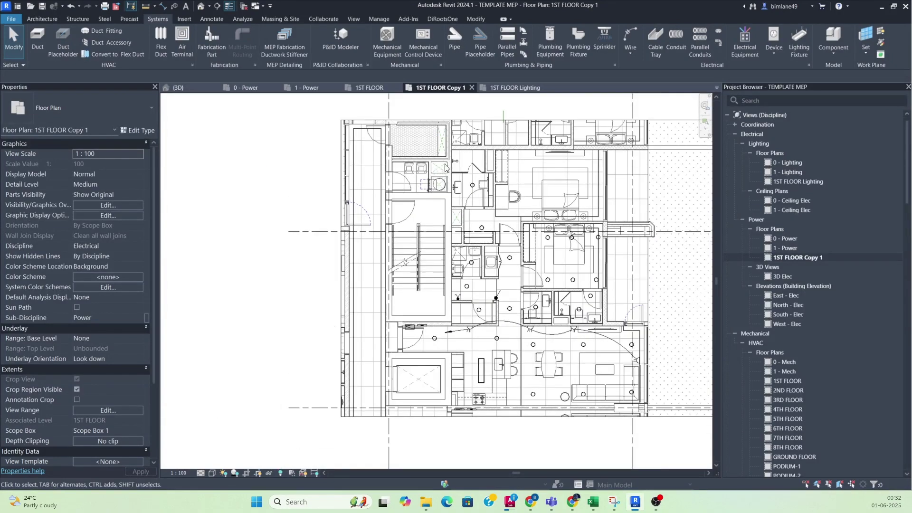
Step: Place a surface-mounted SMDB distribution board at elevation 1800 on the electrical room's outer wall, opposite the adjoining small washroom
scroll(409, 332, up, 4)
scroll(409, 332, down, 3)
scroll(446, 209, up, 2)
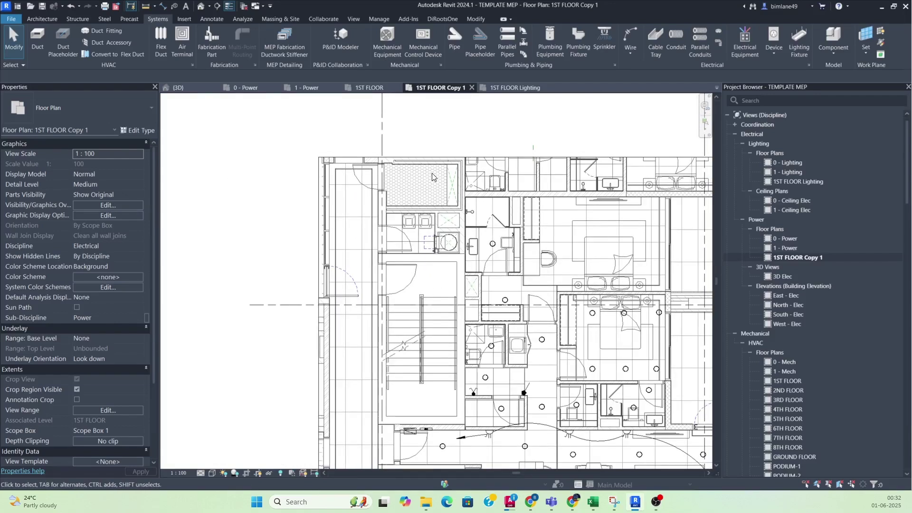
scroll(432, 177, up, 3)
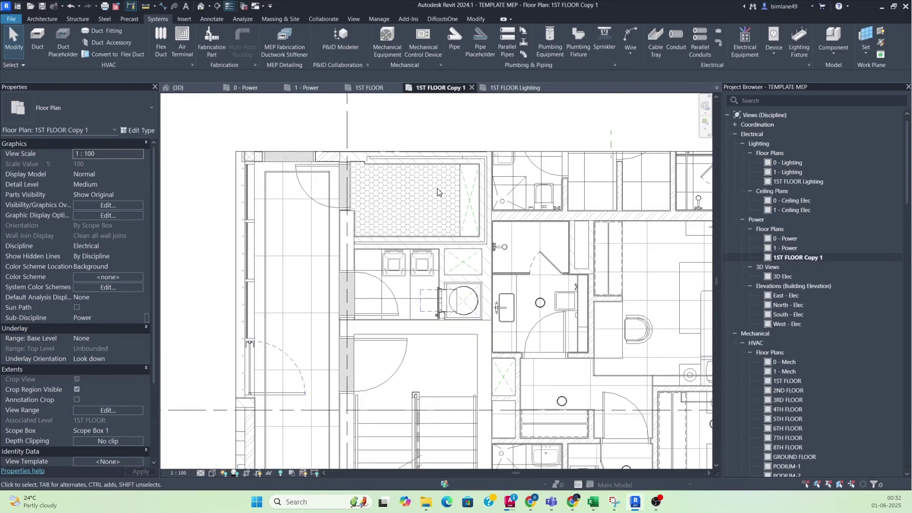
scroll(437, 191, up, 2)
scroll(411, 172, up, 3)
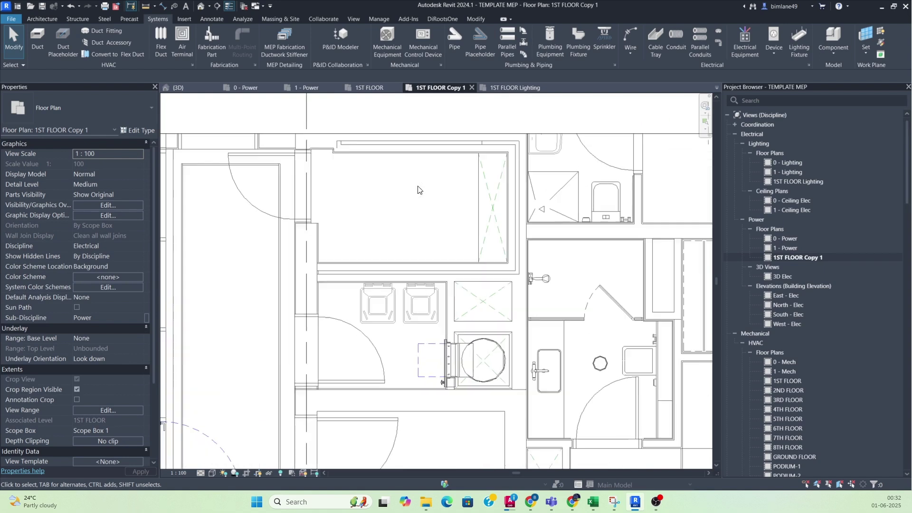
mouse_move(447, 296)
middle_down()
mouse_move(444, 255)
mouse_move(436, 266)
mouse_move(456, 255)
middle_up()
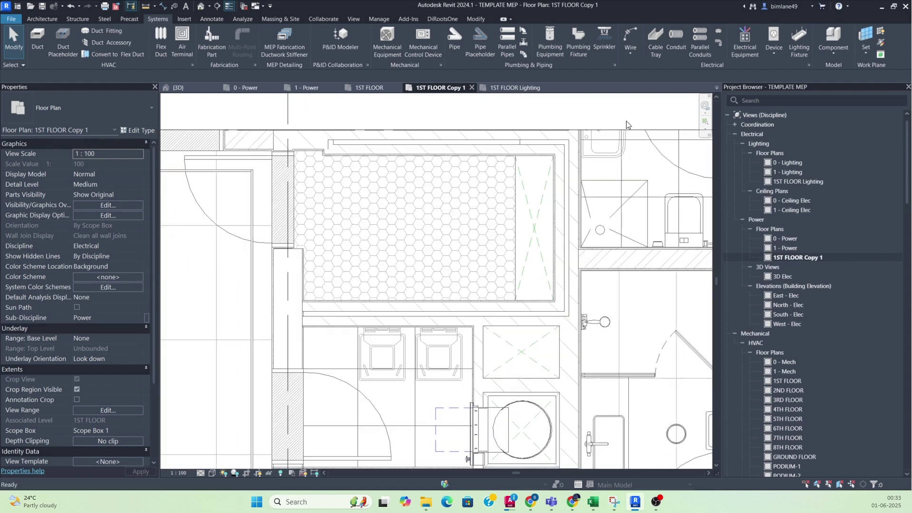
click(740, 36)
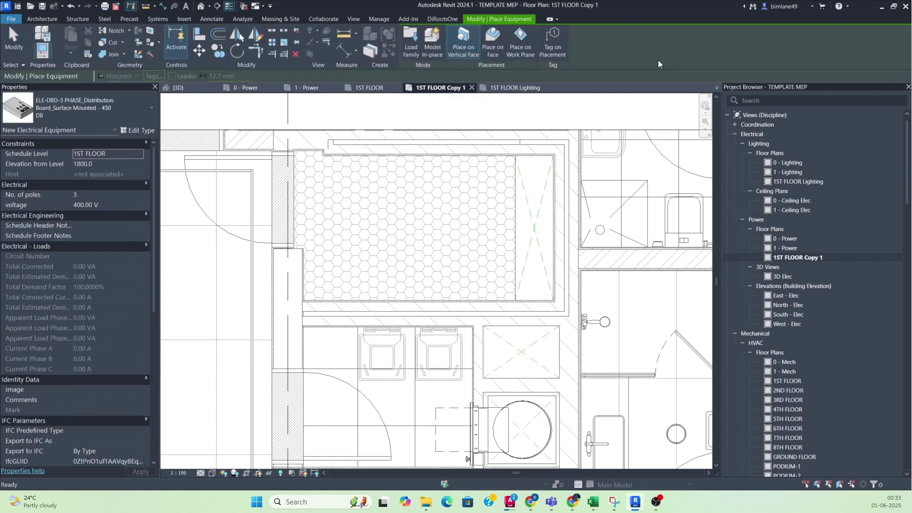
click(98, 105)
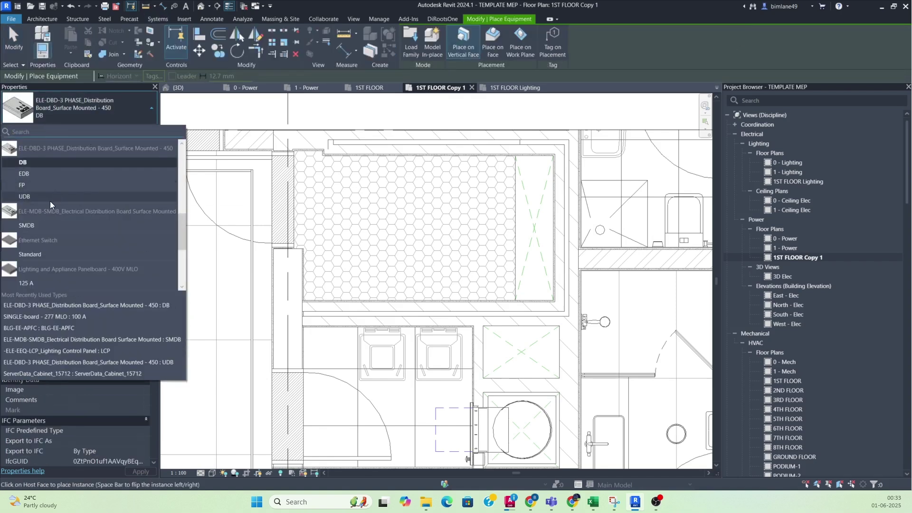
scroll(50, 201, up, 2)
scroll(79, 197, down, 2)
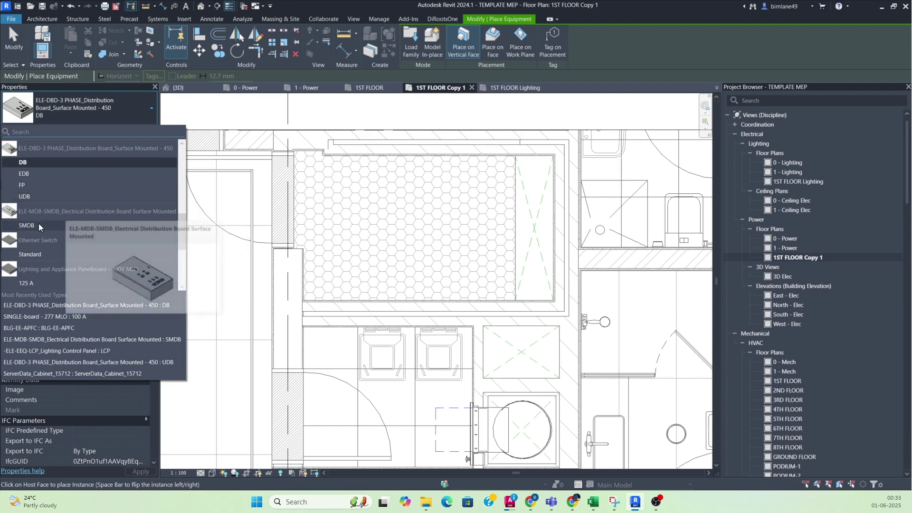
click(41, 224)
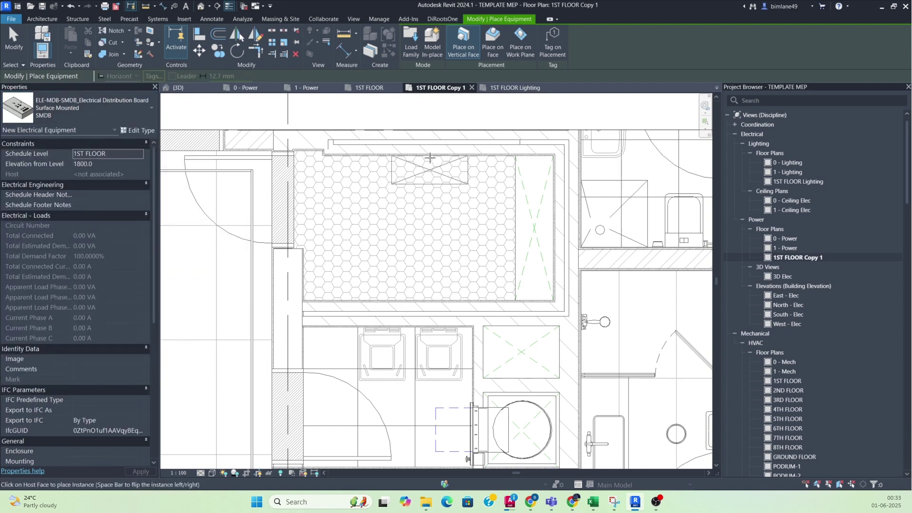
click(429, 158)
key(Escape)
key(Escape)
Step: Set the panel name of the electrical room's SMDB board to SMDB-IF
click(433, 170)
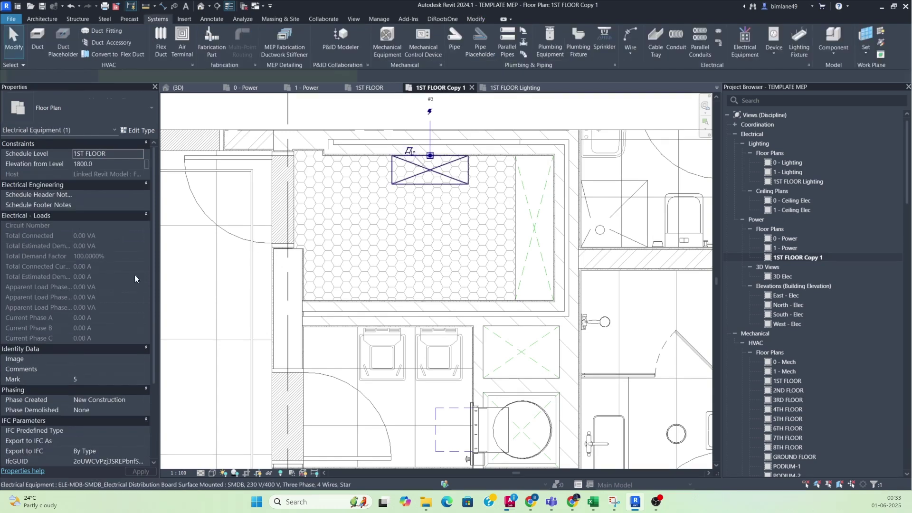
scroll(58, 300, down, 10)
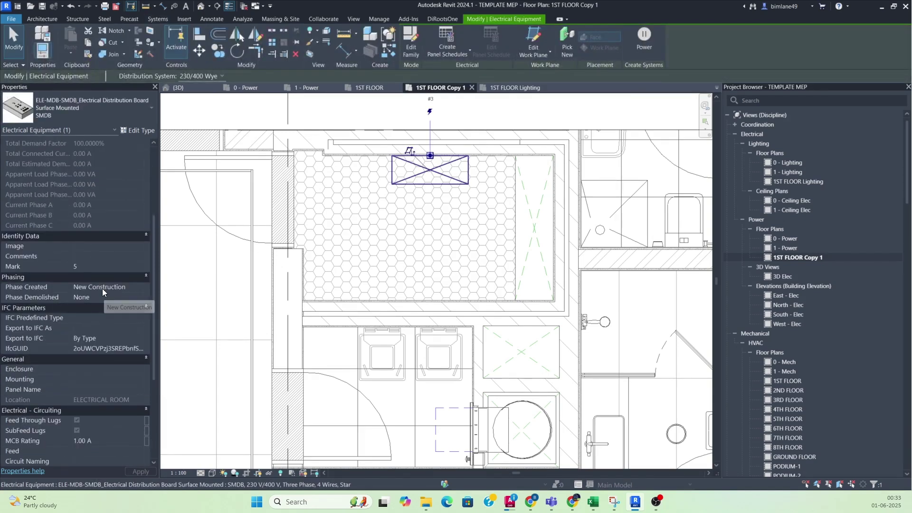
scroll(102, 289, down, 4)
click(94, 328)
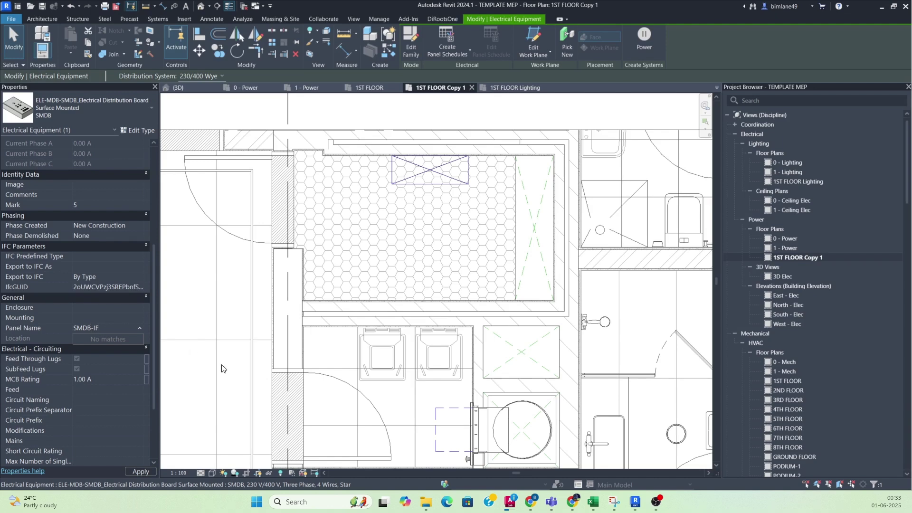
click(501, 255)
middle_drag(471, 253, 483, 328)
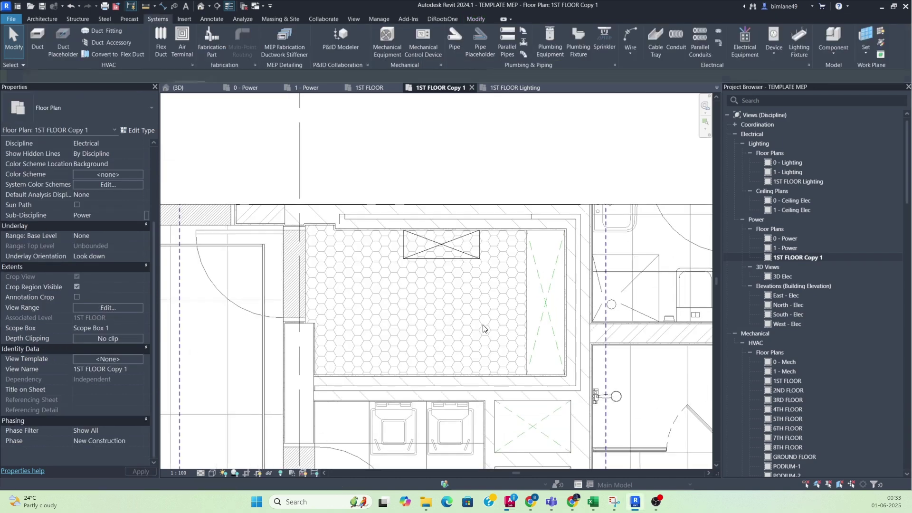
Step: Set the view scale to 1:50, tag the SMDB board and reposition the tag with an angled leader outside the electrical room
click(180, 473)
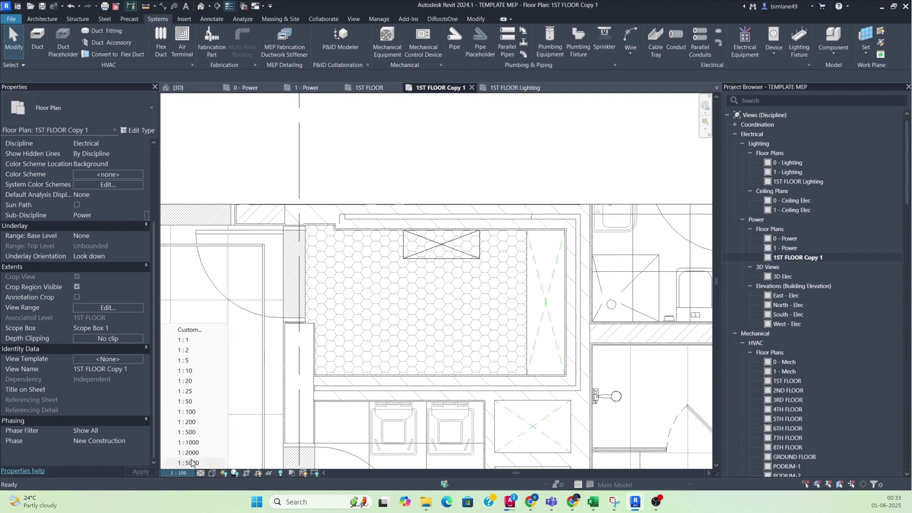
click(188, 402)
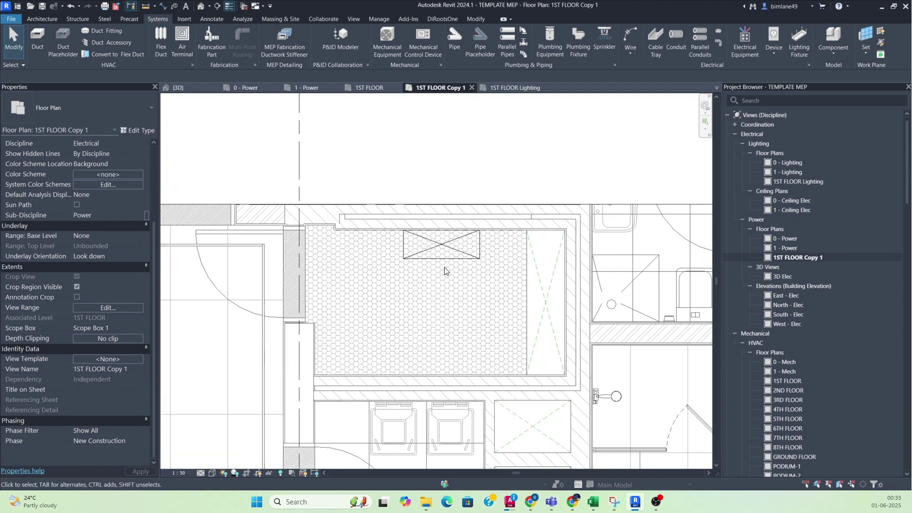
key(t)
key(g)
click(449, 245)
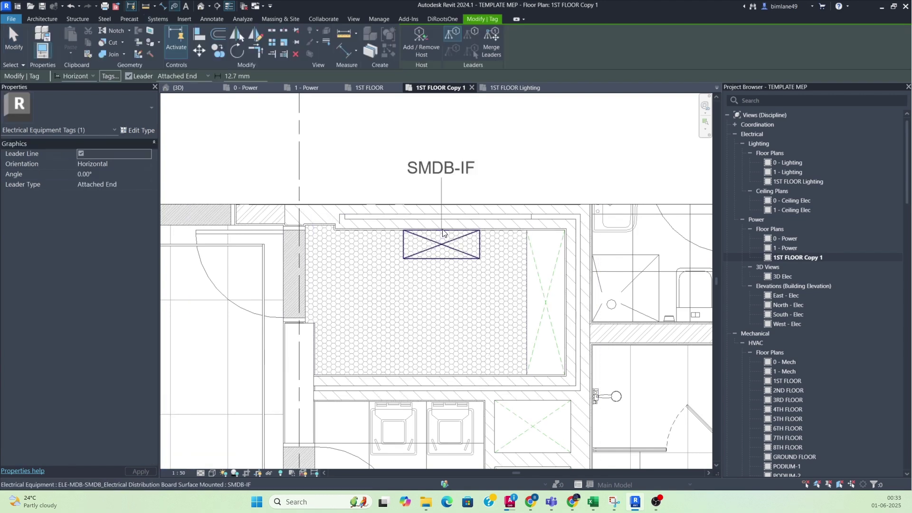
drag(442, 179, 531, 153)
drag(488, 194, 468, 168)
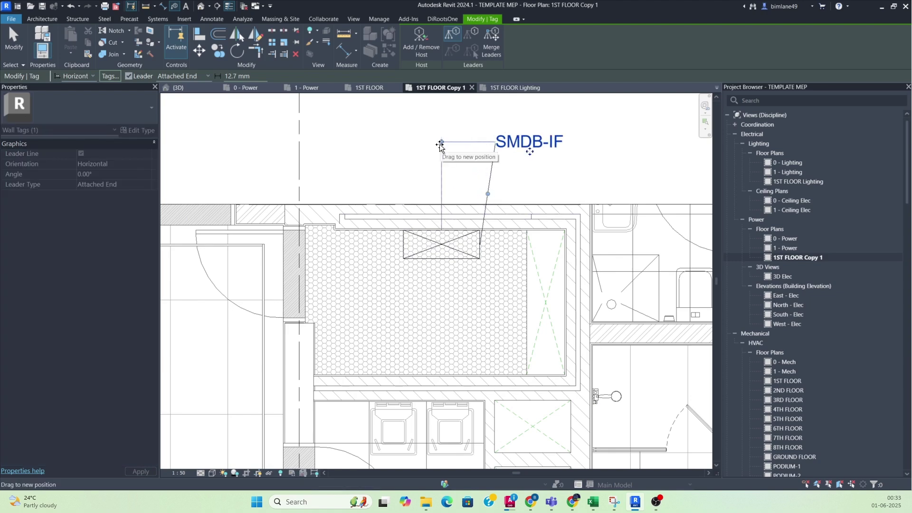
key(Escape)
key(Escape)
Step: Place three surface-mounted 3-phase DB distribution boards at elevation 1800 in a row on the electrical room wall opposite the SMDB
middle_drag(385, 379, 388, 310)
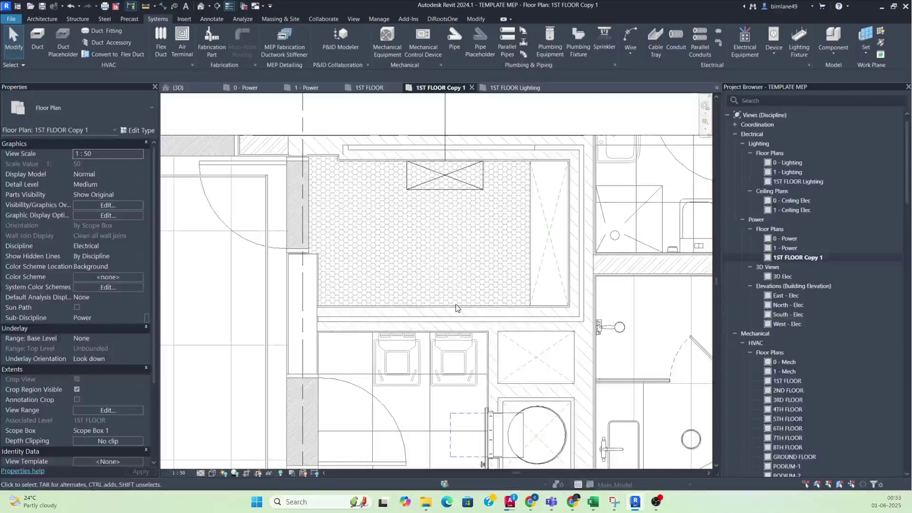
scroll(459, 308, up, 1)
middle_drag(460, 307, 469, 335)
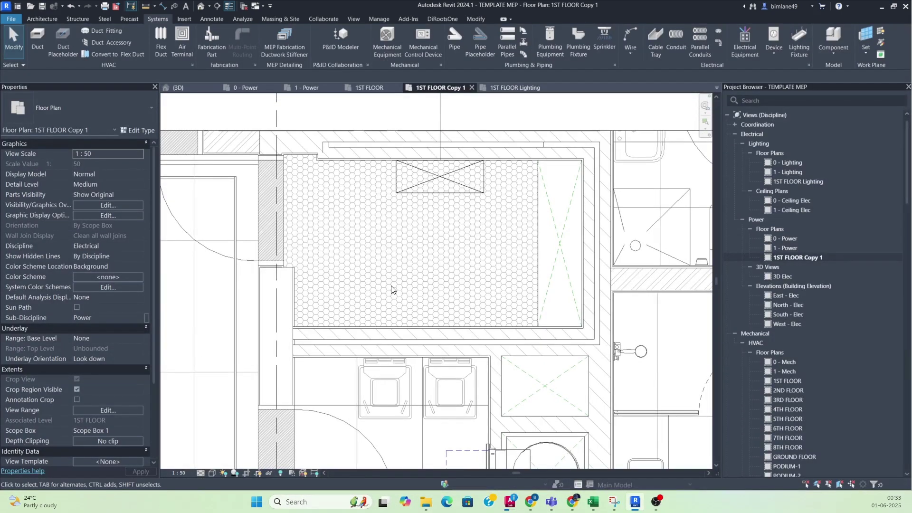
middle_drag(391, 289, 393, 316)
middle_drag(348, 335, 350, 340)
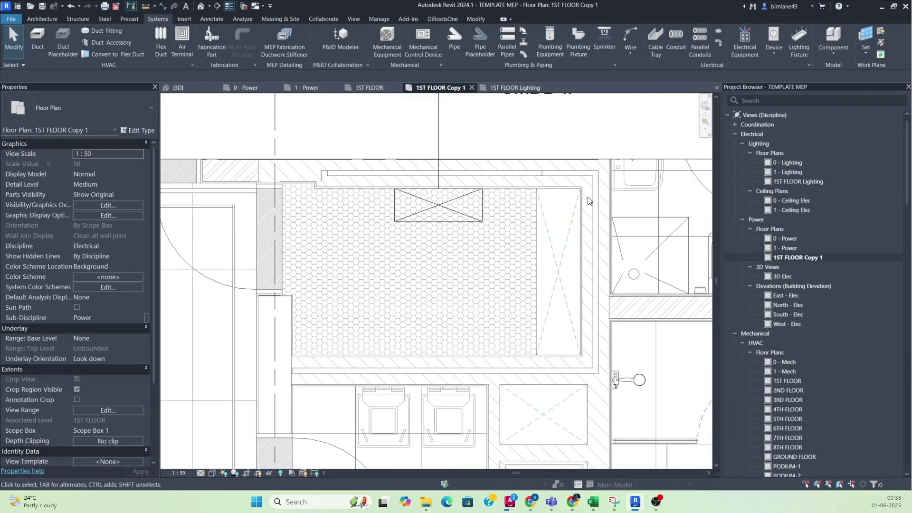
click(741, 40)
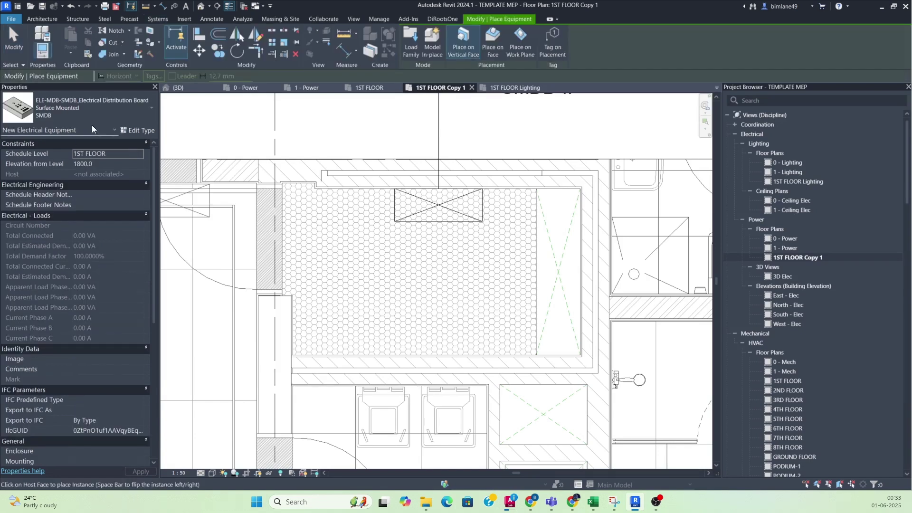
click(112, 110)
scroll(39, 238, up, 3)
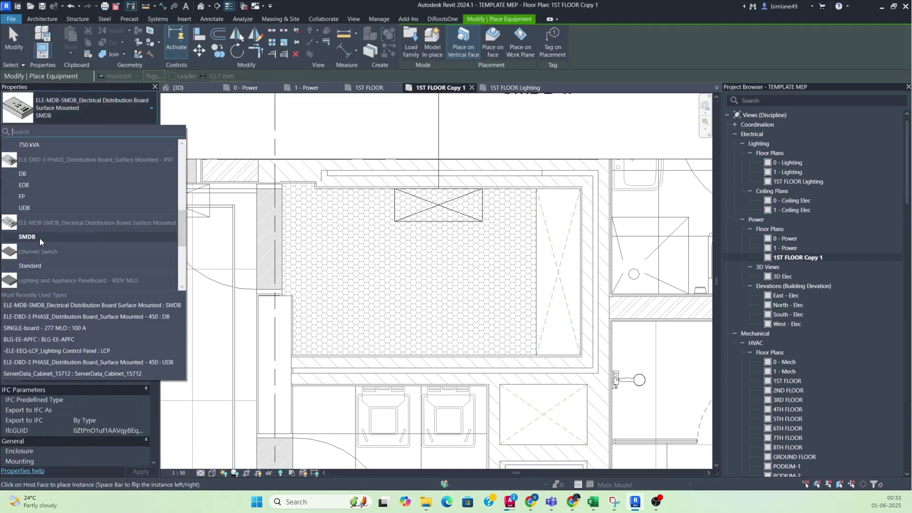
click(22, 174)
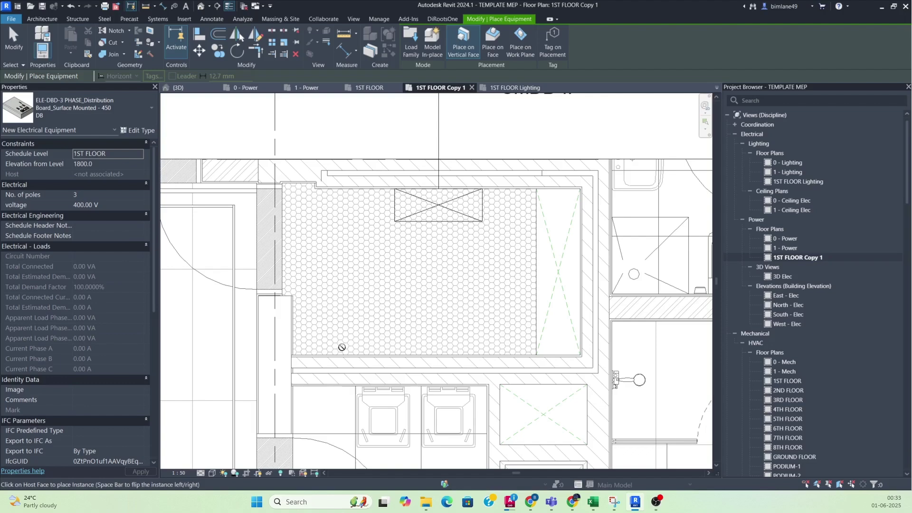
click(353, 354)
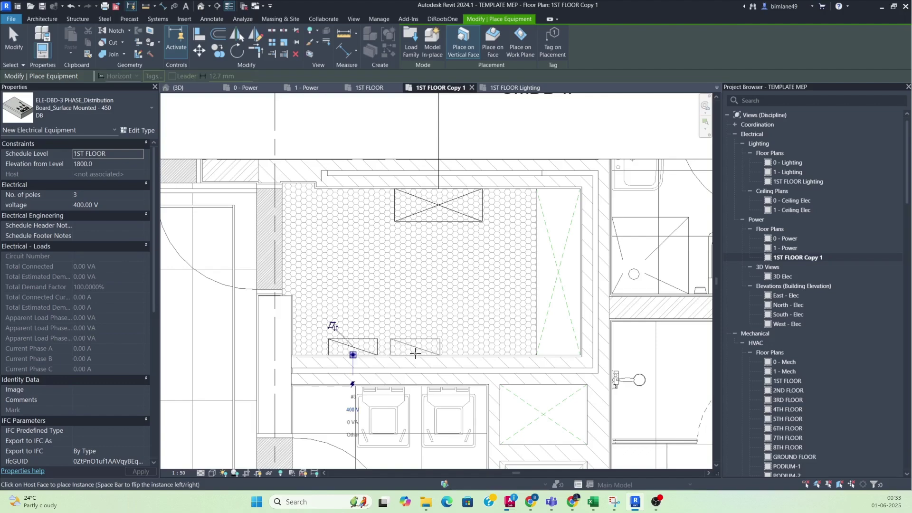
click(416, 353)
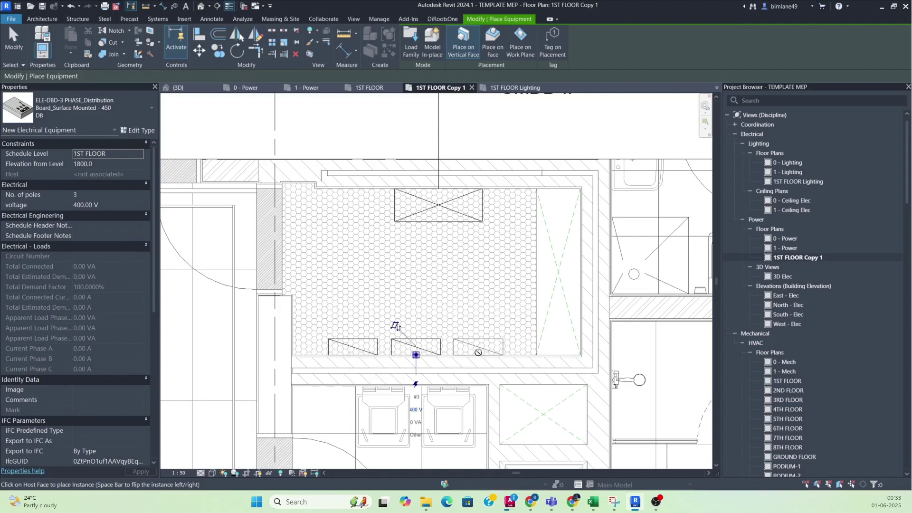
click(478, 352)
key(Escape)
key(Escape)
Step: Change the distribution board nearest the shaft in the row of three to type EDB
click(476, 350)
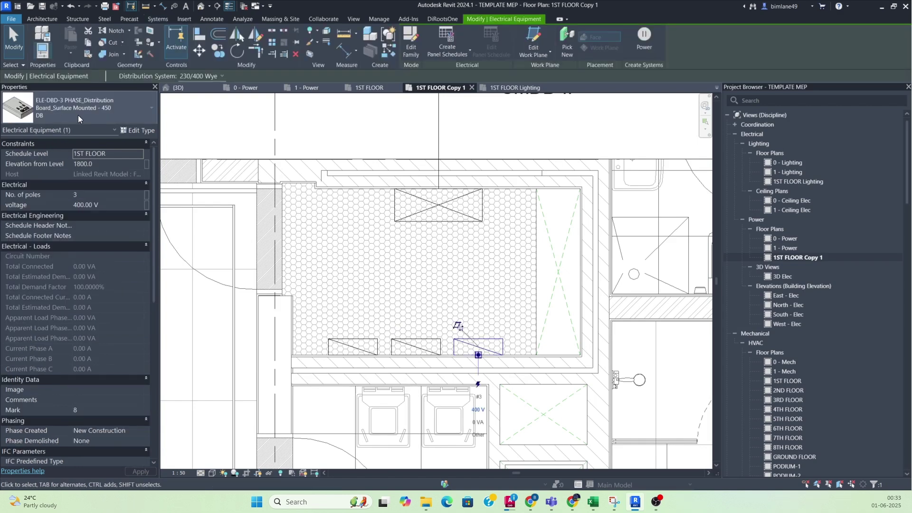
click(82, 109)
click(25, 173)
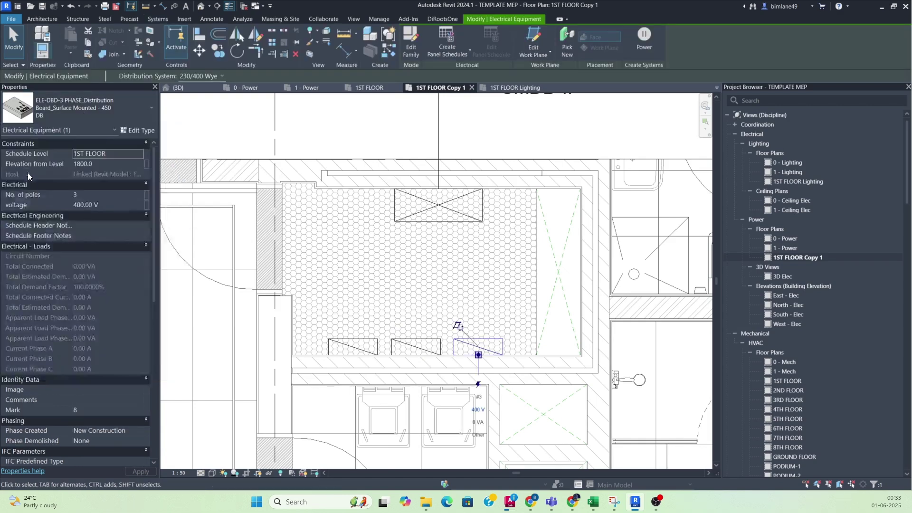
key(Escape)
Step: Change the middle distribution board in the row of three to type UDB
click(416, 347)
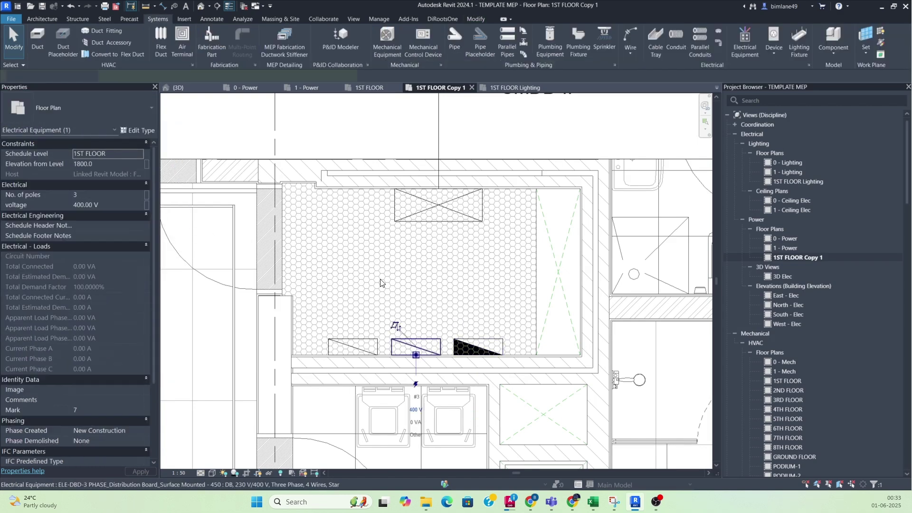
click(98, 115)
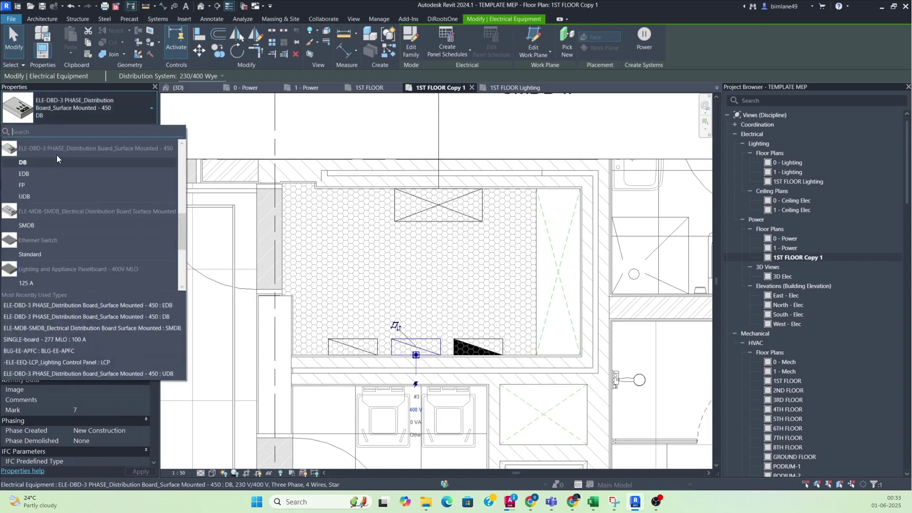
click(30, 196)
key(Escape)
Step: Set the panel name of the DB-type distribution board, farthest from the shaft, to DB-1F
scroll(417, 380, up, 1)
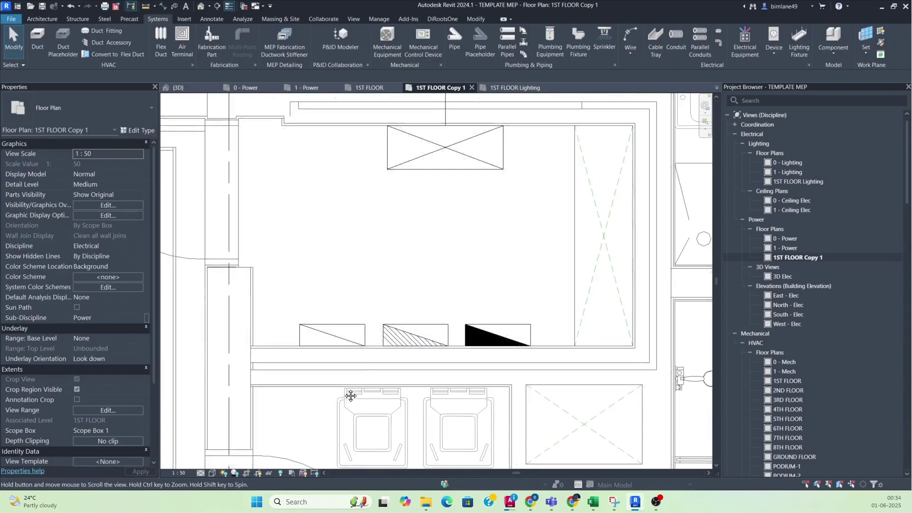
middle_drag(349, 401, 363, 388)
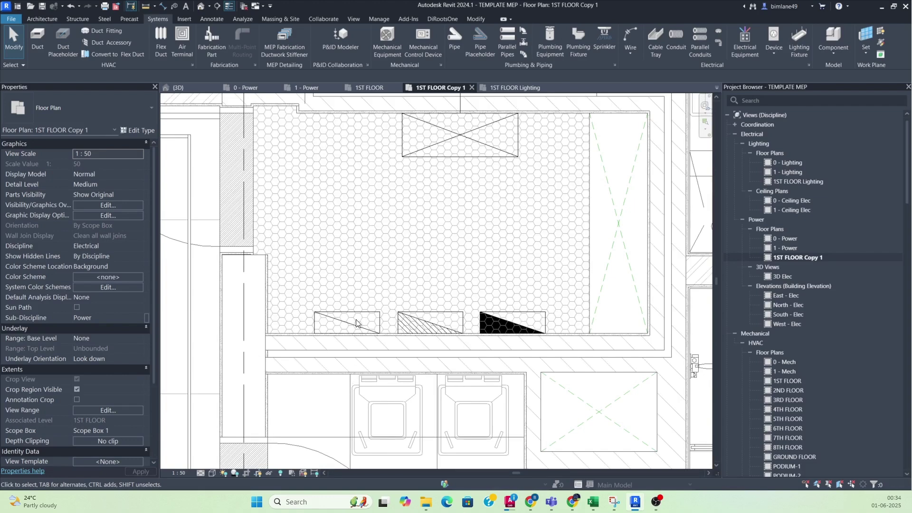
click(357, 323)
scroll(99, 314, down, 6)
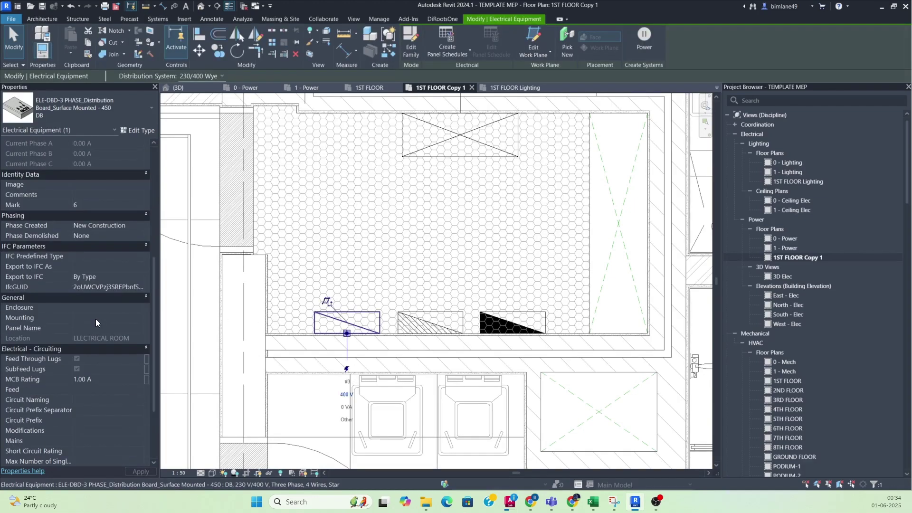
scroll(95, 318, down, 2)
click(90, 276)
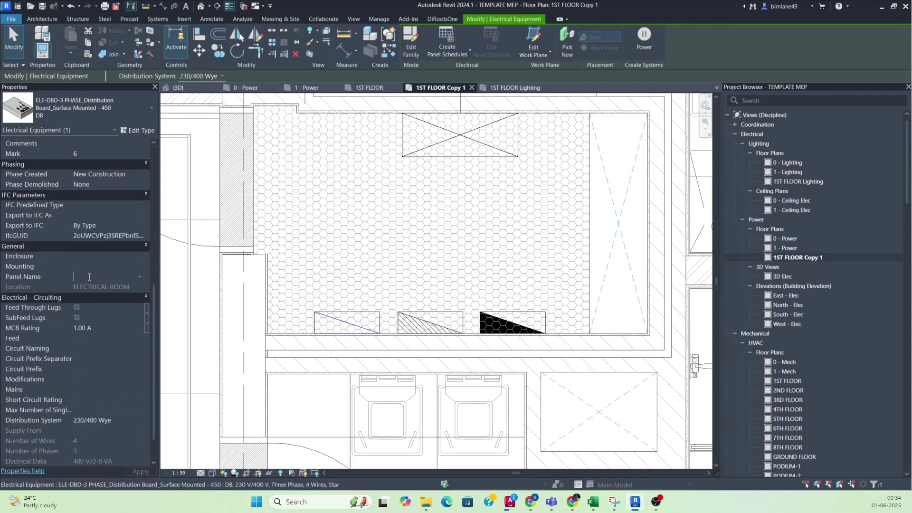
text(DB-1F)
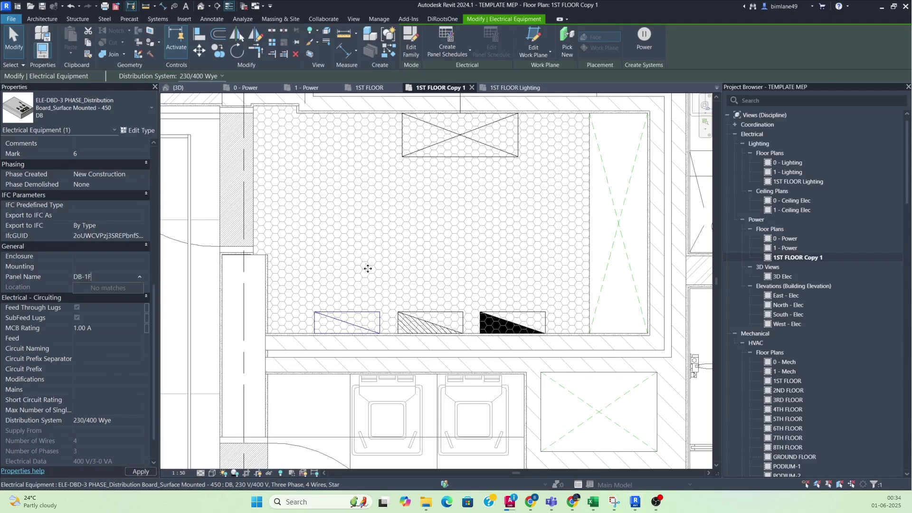
key(Return)
click(368, 268)
Step: Set the panel name of the middle UDB distribution board to UDB-1F
click(430, 323)
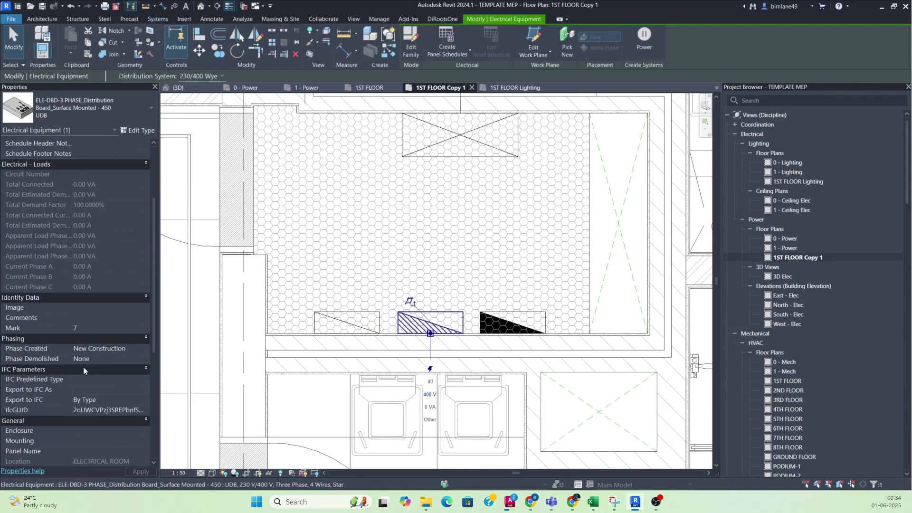
scroll(81, 398, down, 2)
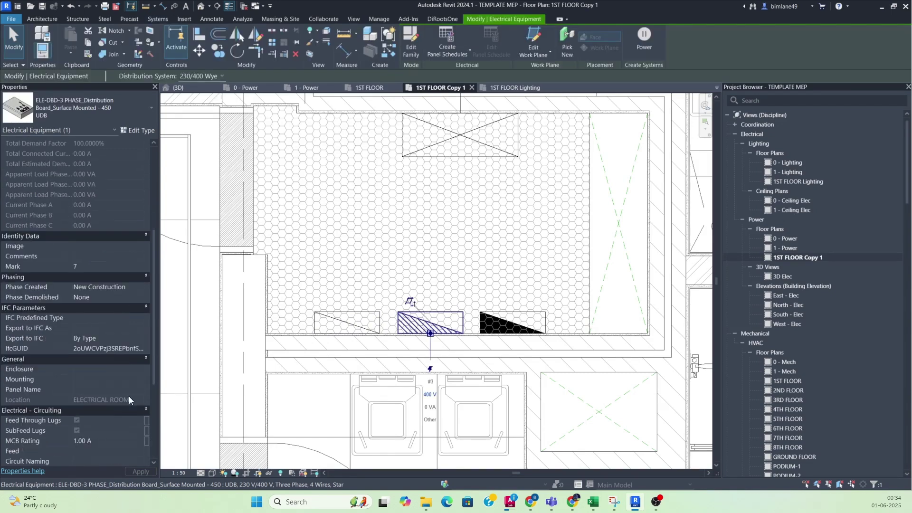
click(84, 390)
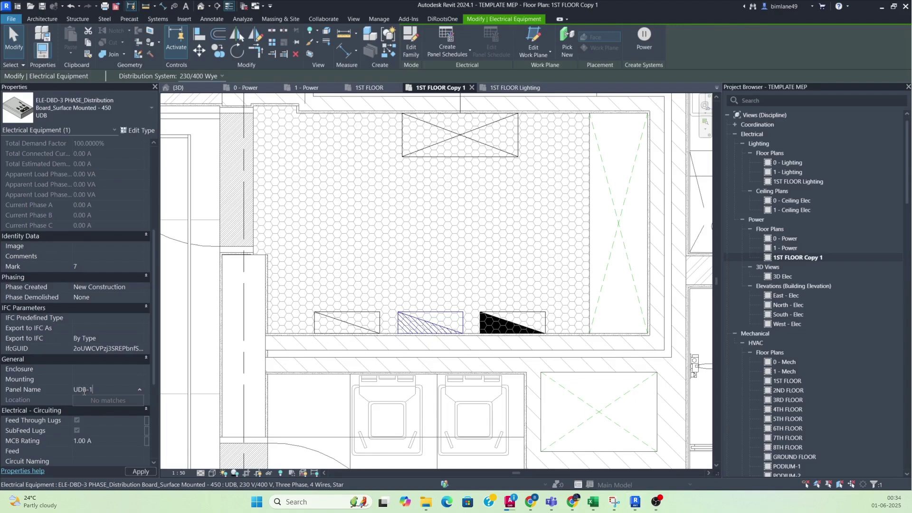
click(422, 394)
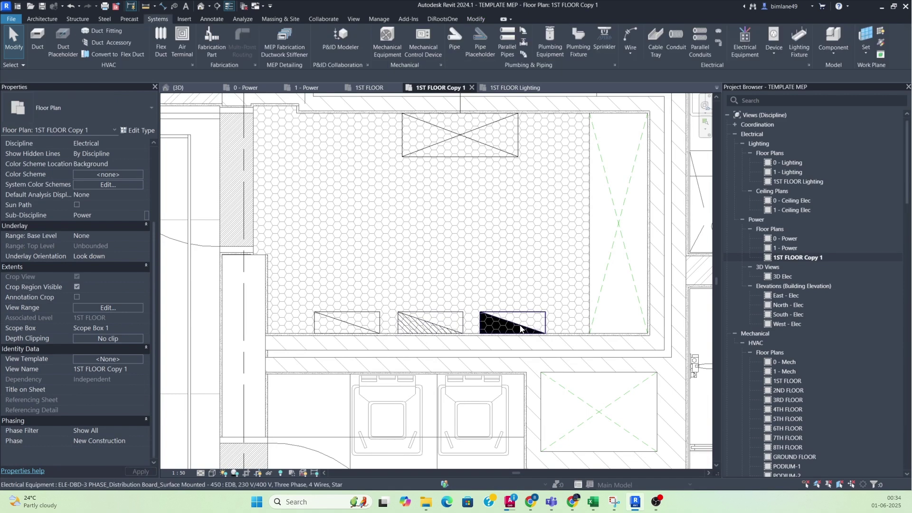
Step: Set the panel name of the EDB distribution board nearest the shaft to EDB-1F
click(522, 326)
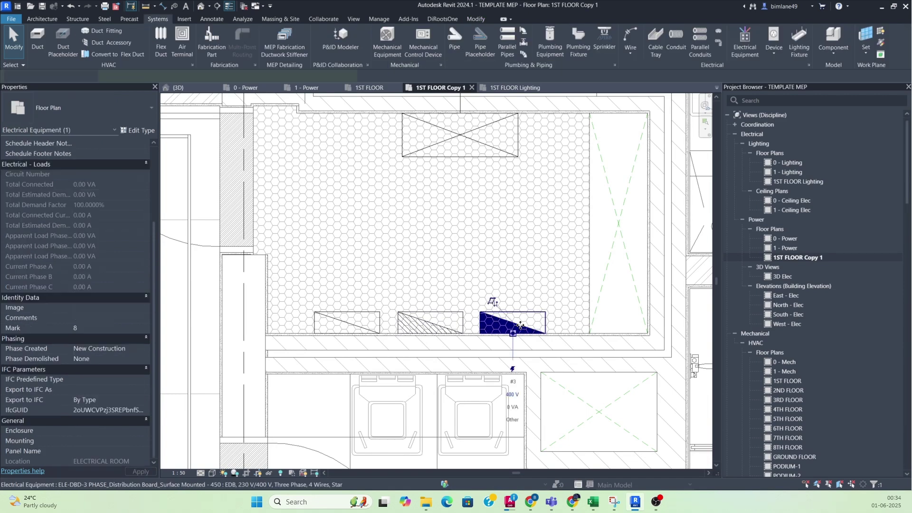
scroll(95, 388, down, 3)
click(91, 392)
text(EDB-1F)
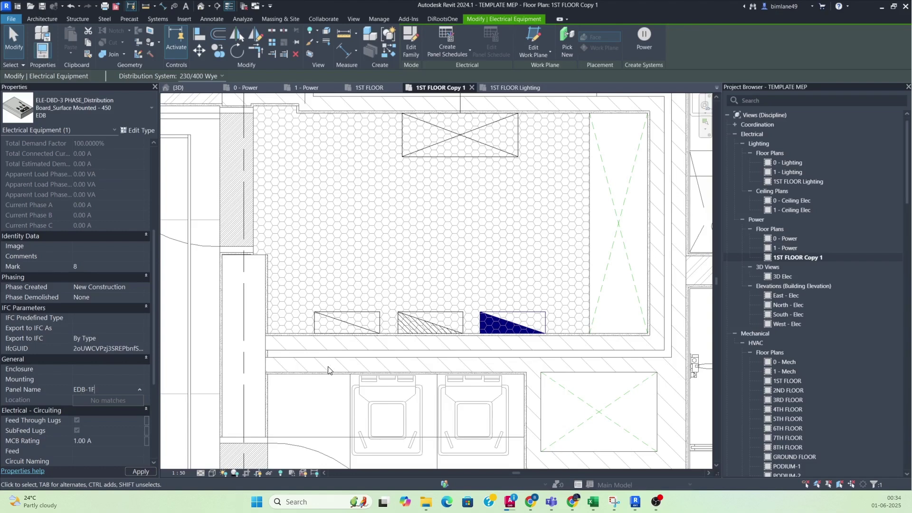
click(346, 376)
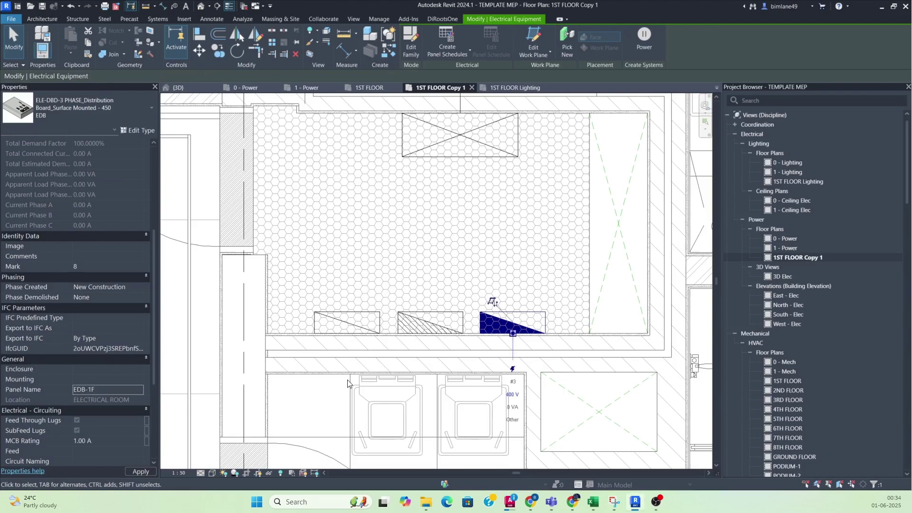
Step: Tag the DB-1F board and move its tag outside the electrical room with a right-angled leader
middle_drag(346, 375, 416, 354)
key(t)
scroll(379, 327, down, 2)
scroll(391, 337, up, 1)
key(t)
key(g)
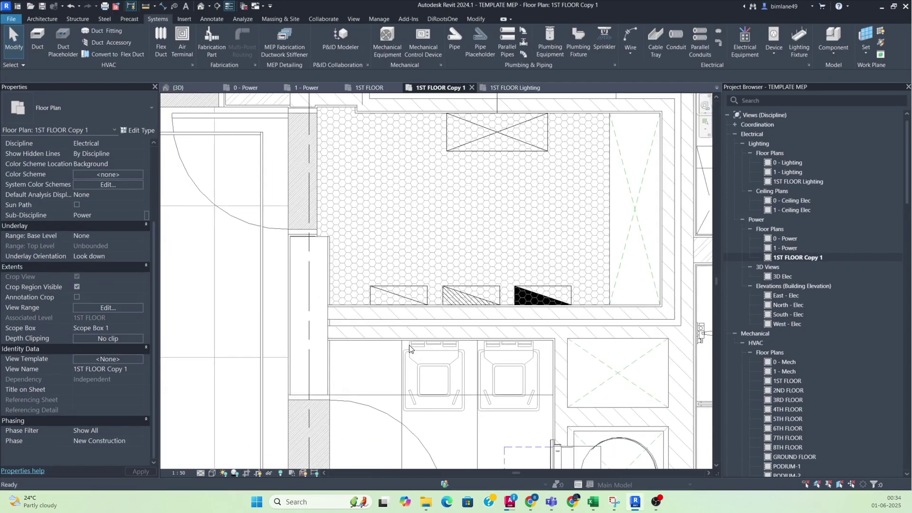
click(403, 309)
scroll(404, 308, down, 2)
click(402, 358)
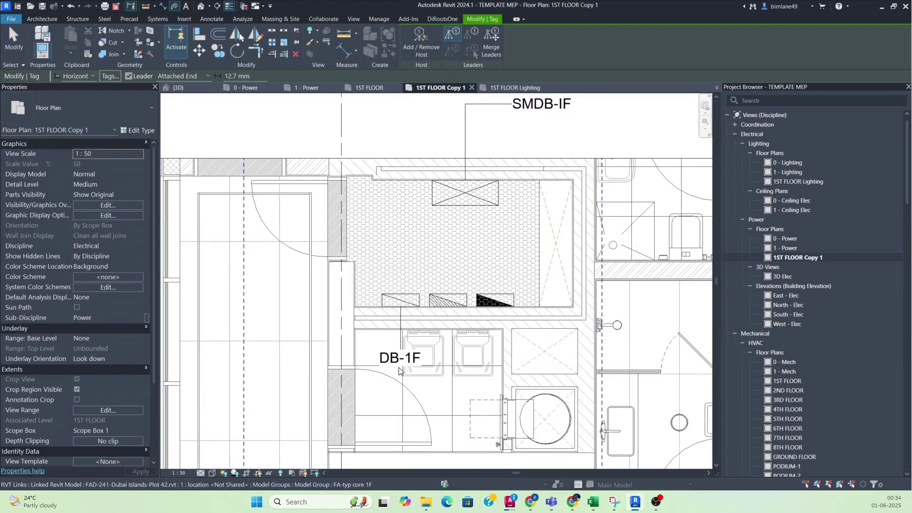
key(Escape)
click(390, 363)
drag(369, 371, 293, 373)
drag(351, 334, 402, 365)
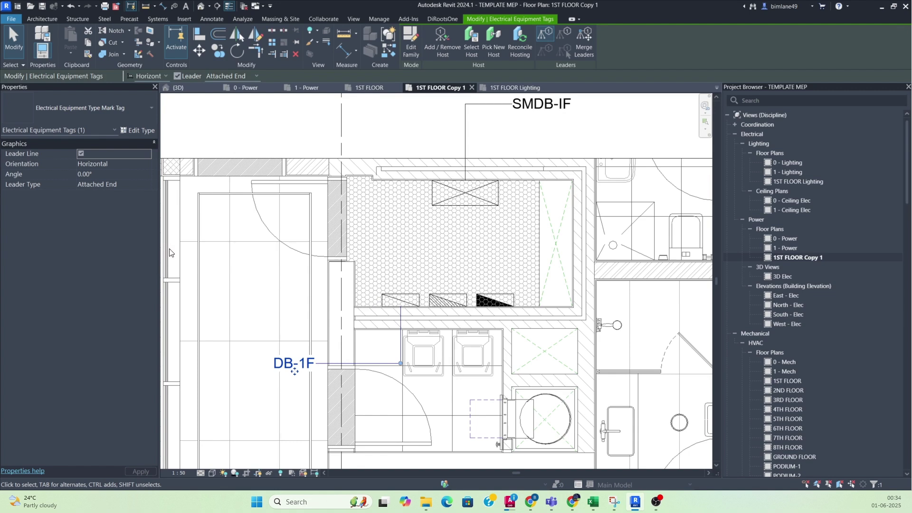
Step: Set the leader arrowhead of the electrical equipment tag type to Arrow Filled 20 Degree
click(135, 129)
click(573, 159)
click(728, 155)
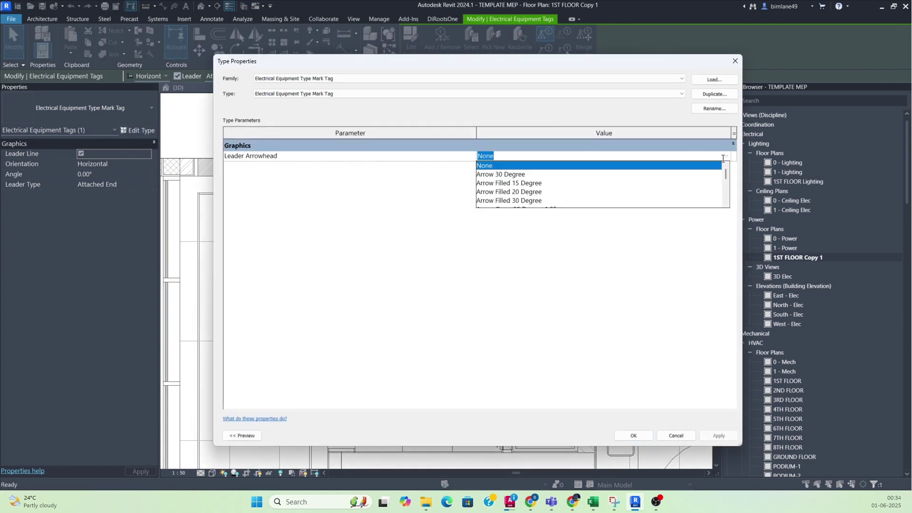
click(513, 192)
click(632, 435)
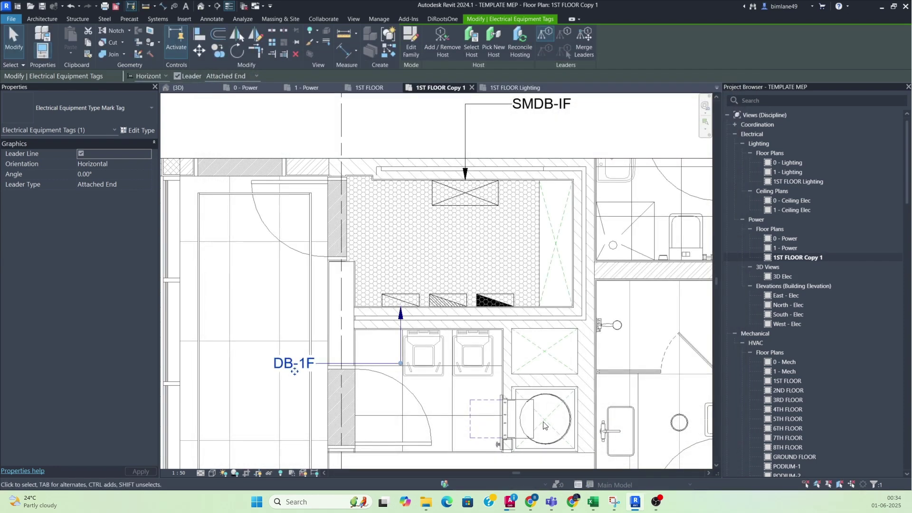
key(Escape)
Step: Tag the UDB-1F board, place its tag directly below the DB-1F tag and bend its leader to a right angle
scroll(495, 319, up, 3)
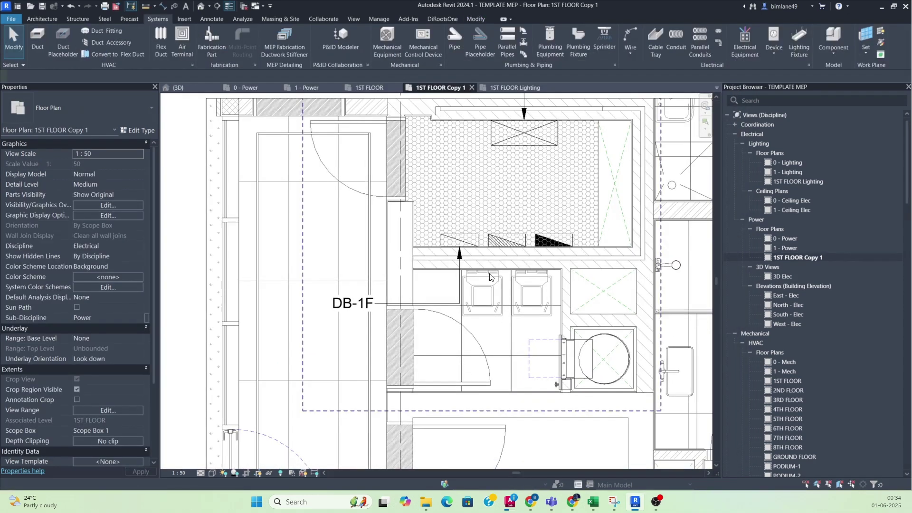
key(t)
key(g)
click(505, 245)
click(507, 321)
key(Escape)
drag(507, 307, 356, 335)
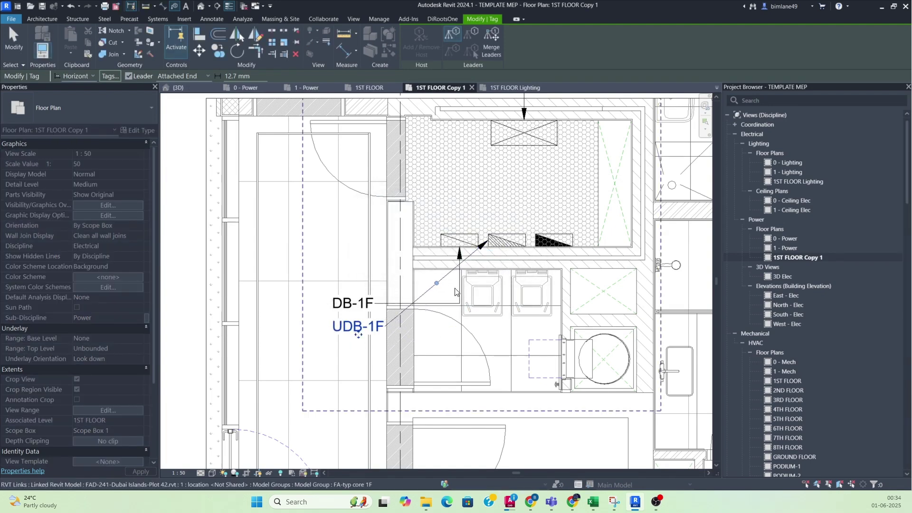
drag(436, 284, 508, 327)
click(500, 343)
Step: Tag the EDB-1F board with a Free End leader and align its tag below the UDB-1F tag
key(t)
key(g)
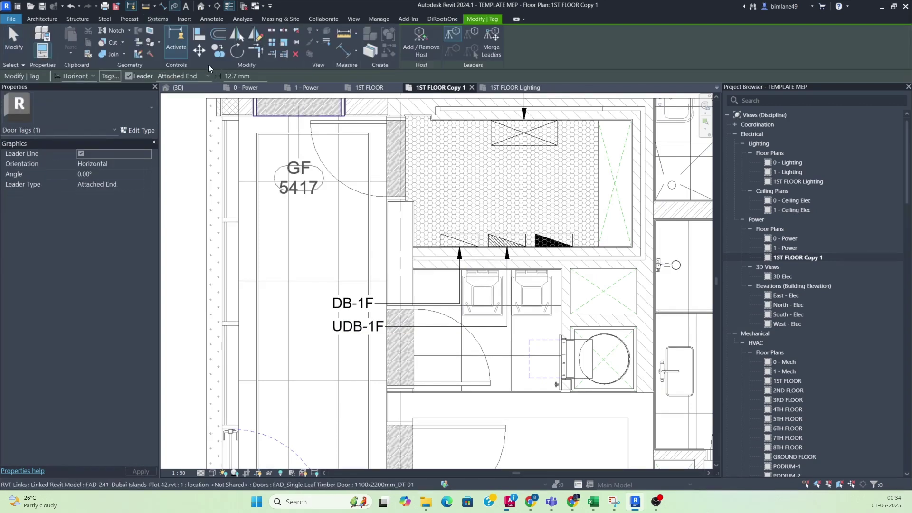
click(196, 76)
click(177, 96)
click(555, 241)
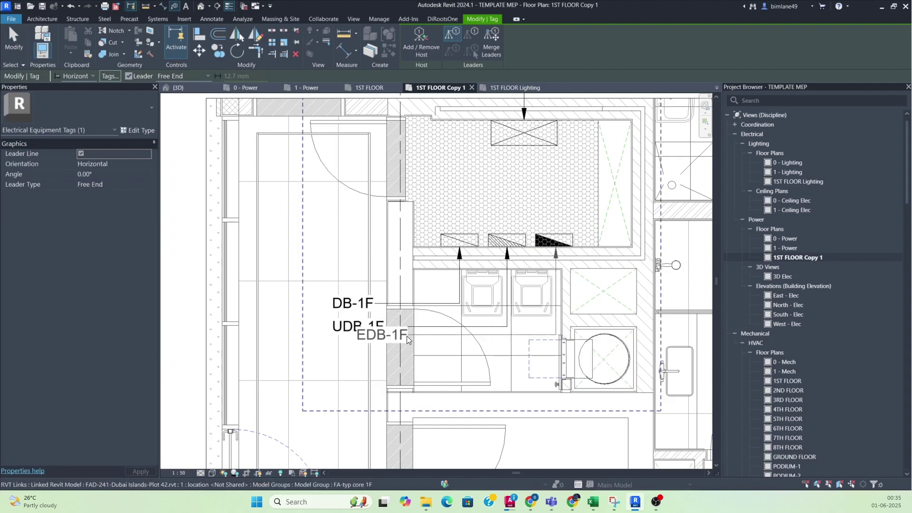
click(386, 340)
key(Escape)
scroll(371, 337, up, 2)
click(357, 340)
drag(357, 340, 358, 355)
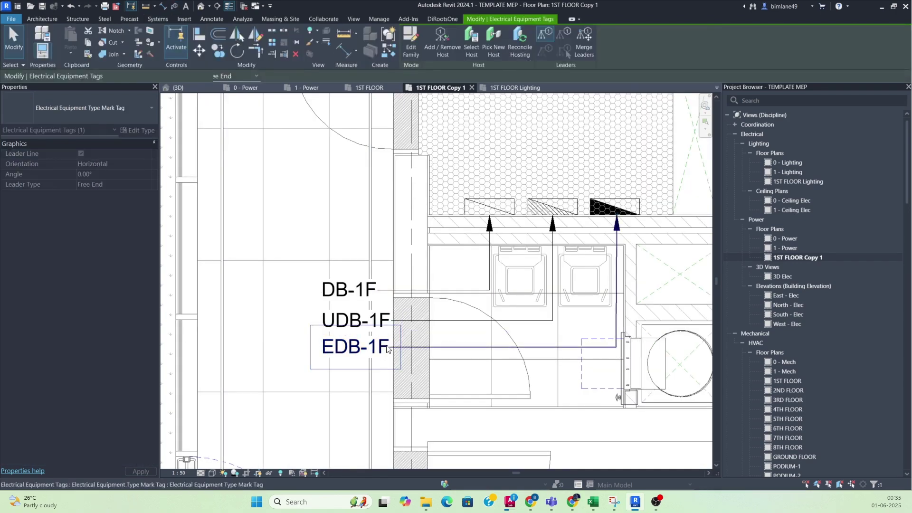
key(Escape)
scroll(357, 355, down, 2)
middle_drag(436, 291, 457, 287)
scroll(479, 245, up, 4)
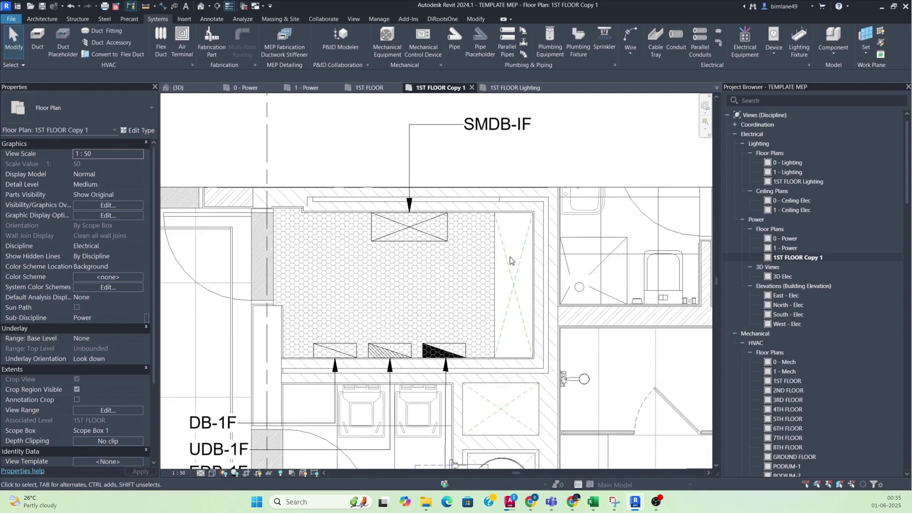
scroll(517, 270, up, 1)
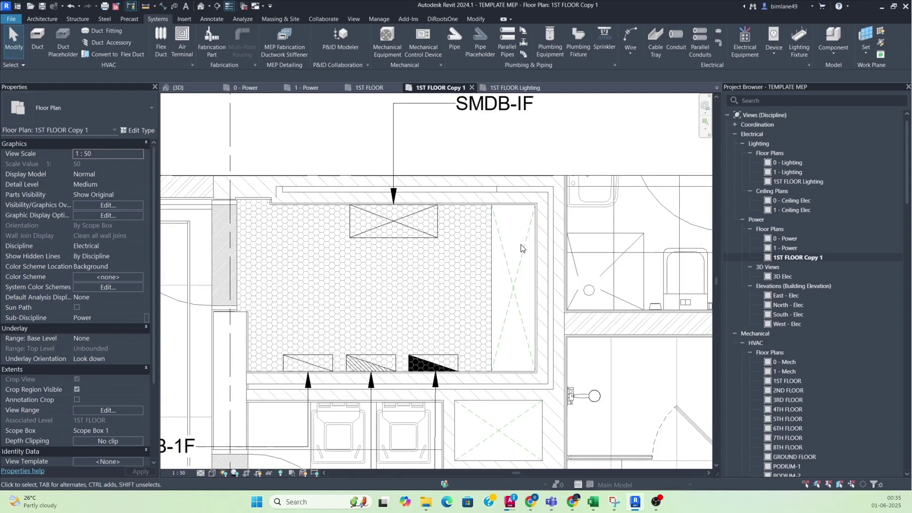